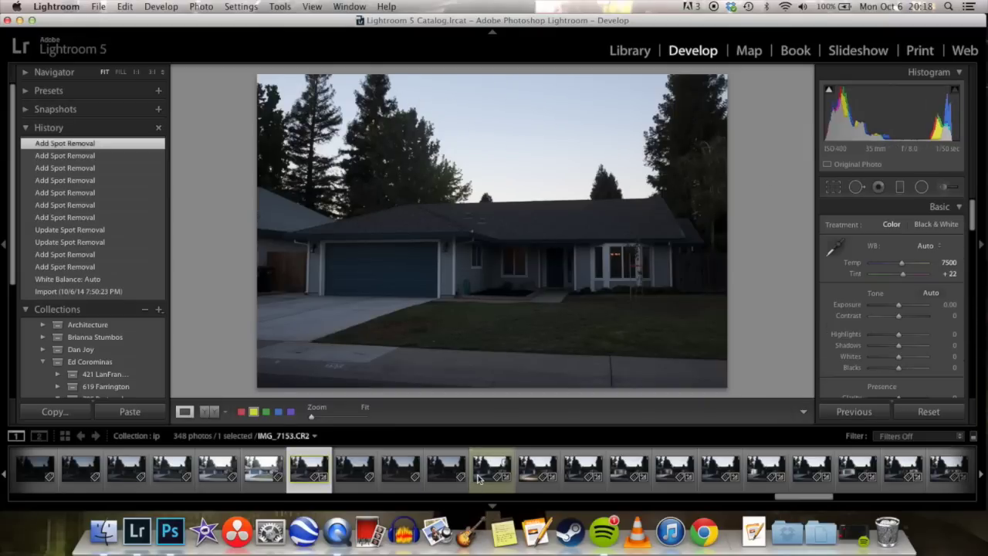
Select the IMG_7153.CR2 exposure and open it for editing in Adobe Photoshop CC 2014.
left_click(481, 479)
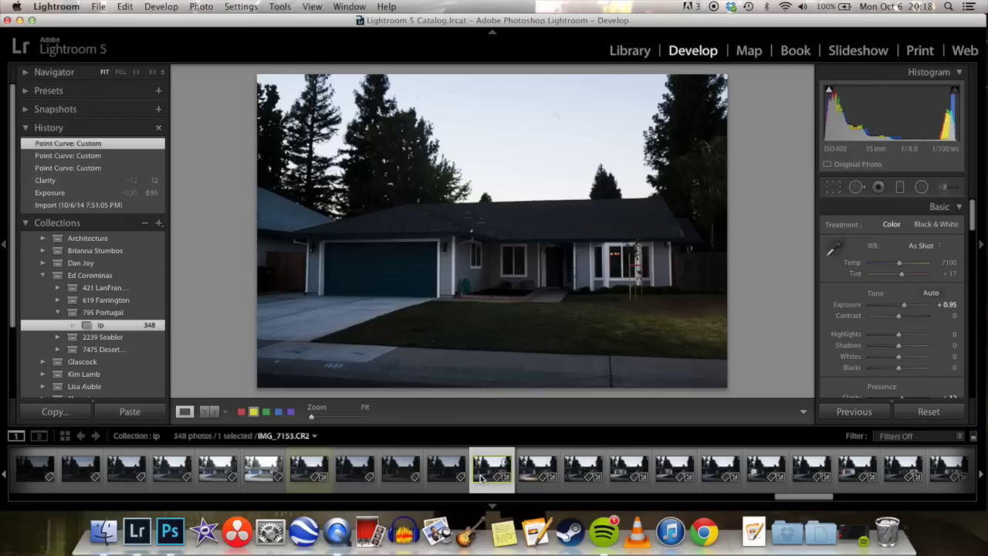
right_click(481, 478)
mouse_move(523, 245)
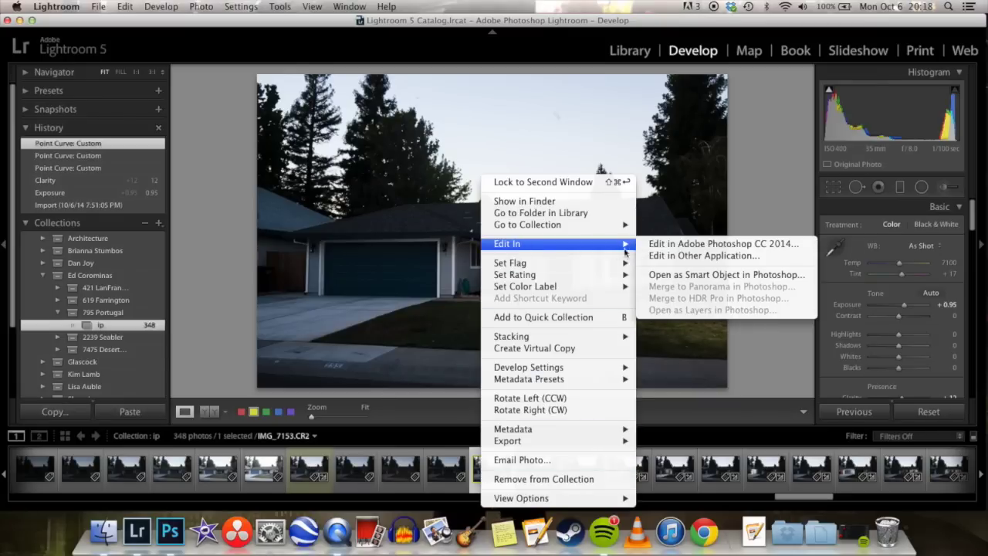
left_click(656, 245)
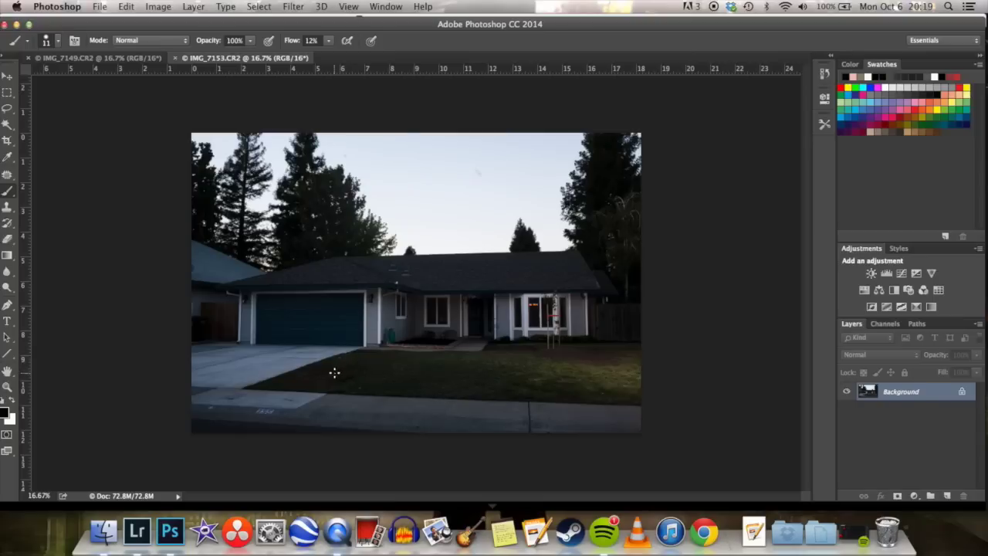
Copy the whole IMG_7153.CR2 image, paste it as a new layer in IMG_7149.CR2 and compare it with the background.
key("super+a")
key("super+c")
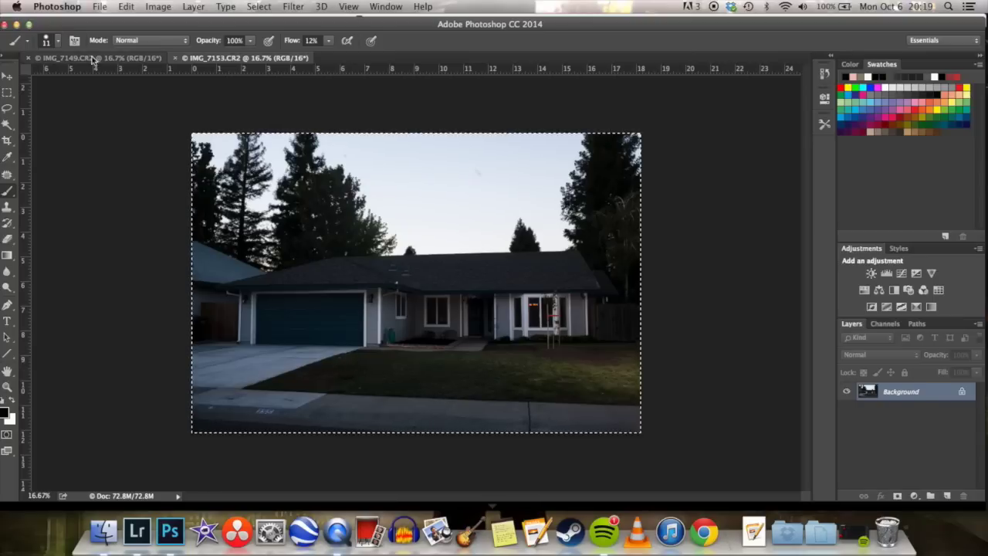
left_click(94, 59)
key("super+v")
left_click(847, 392)
left_click(846, 391)
Lower Layer 1's opacity to 44% and ready the Move tool for alignment with the background.
key("v")
left_click(976, 355)
left_click_drag(975, 369, 945, 371)
key("super+equal")
key("super+equal")
key("super+equal")
key("super+equal")
left_click(309, 382)
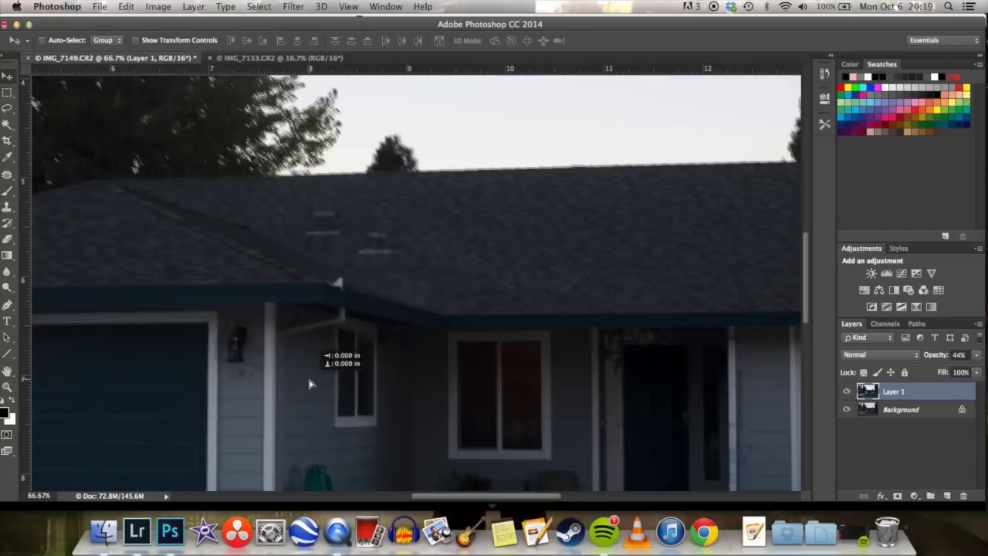
Shift Layer 1 slightly upward to align the house with the background, comparing with the layer on and off.
left_click(845, 392)
left_click(845, 393)
scroll(772, 370, "right", 5)
scroll(772, 371, "down", 3)
scroll(726, 392, "right", 5)
scroll(725, 392, "down", 3)
left_click_drag(559, 369, 559, 363)
left_click(846, 392)
Check Layer 1's alignment across the house and lawn at up to 300% zoom, with the layer on and off.
scroll(602, 309, "up", 10)
scroll(602, 309, "left", 10)
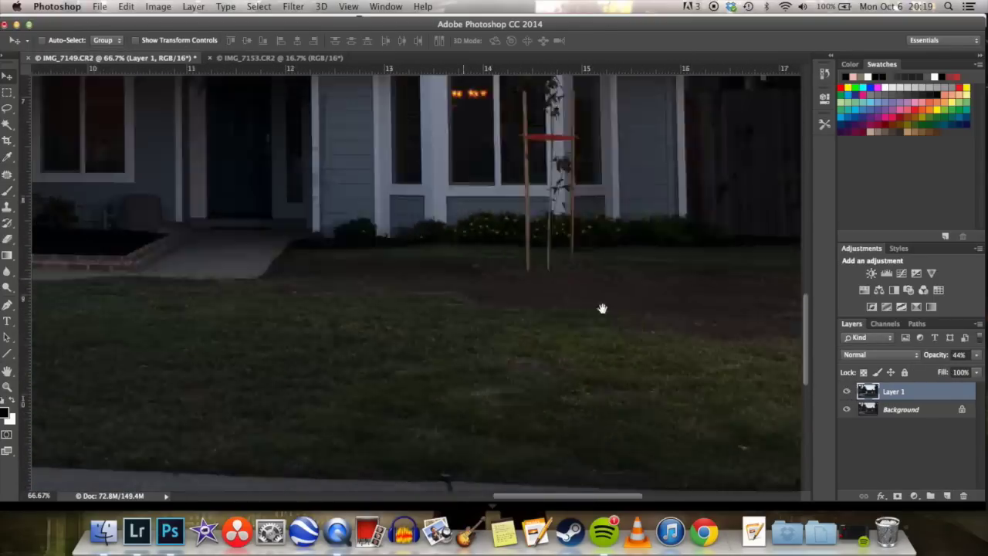
left_click(848, 393)
scroll(679, 417, "down", 8)
scroll(679, 417, "right", 10)
key("super+equal")
key("super+equal")
key("super+equal")
scroll(586, 250, "right", 5)
scroll(586, 249, "up", 3)
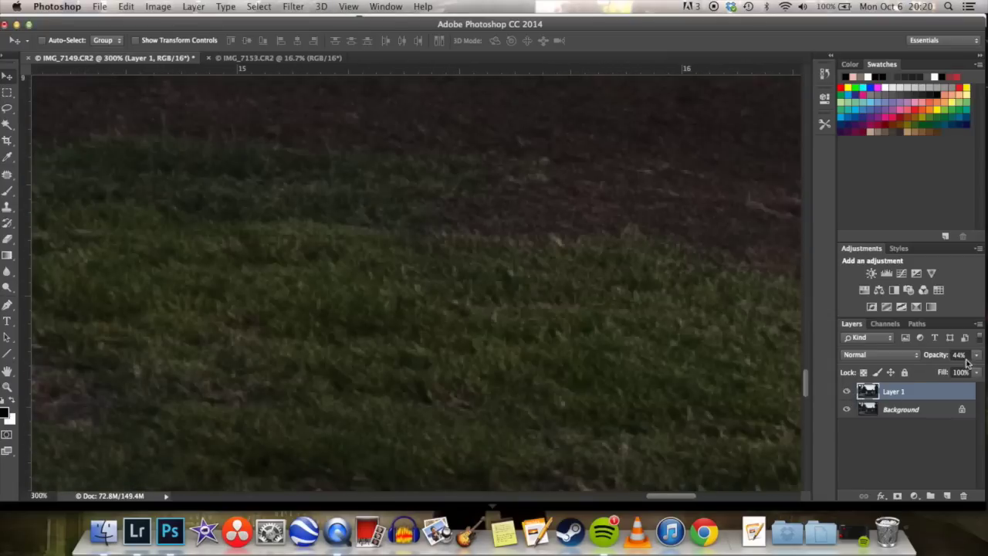
left_click(848, 393)
left_click(847, 392)
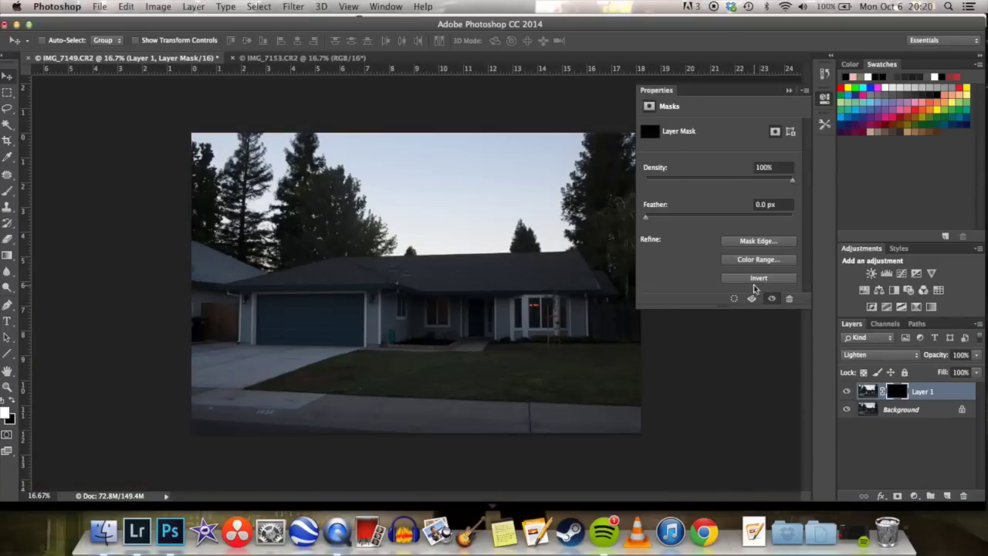
Paint white on Layer 1's mask with a soft 440 px brush at 12% flow to reveal the lit lawn.
left_click(8, 191)
left_click_drag(325, 271, 372, 189)
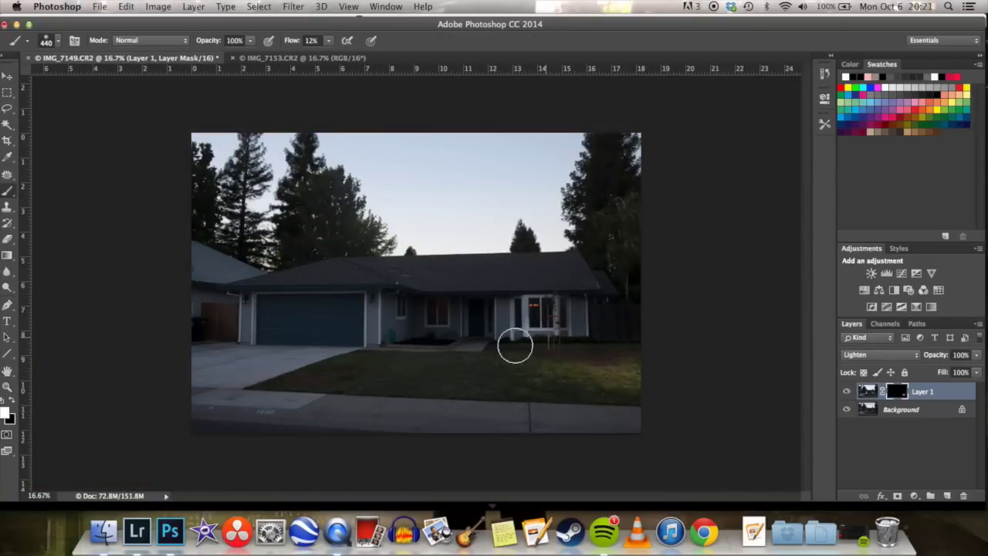
mouse_move(515, 346)
left_mouse_down()
mouse_move(607, 366)
mouse_move(589, 320)
left_mouse_up()
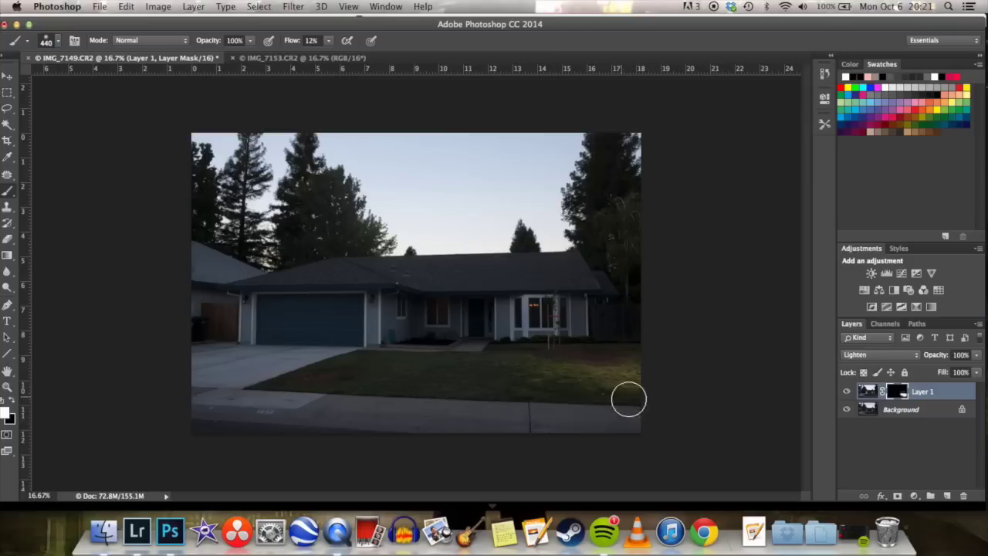
Erase the unneeded areas of Layer 1's image with a 999 px eraser and compare the layer on and off.
left_click(868, 391)
key("e")
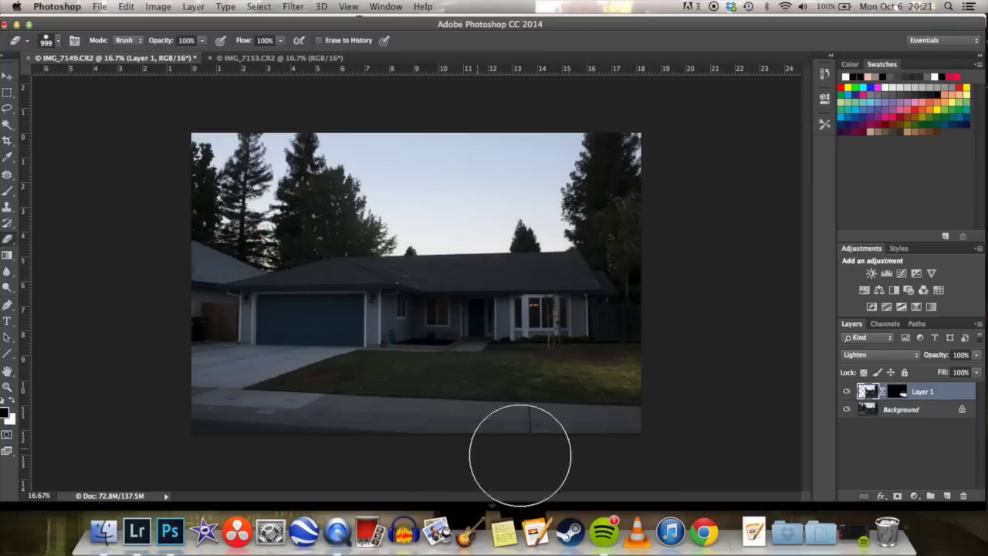
left_click(847, 391)
left_click(847, 392)
left_click(847, 391)
left_click(846, 391)
Reselect Layer 1's mask with the Brush tool and compare the photo with and without the layer.
left_click(897, 392)
key("b")
left_click(847, 392)
left_click(847, 391)
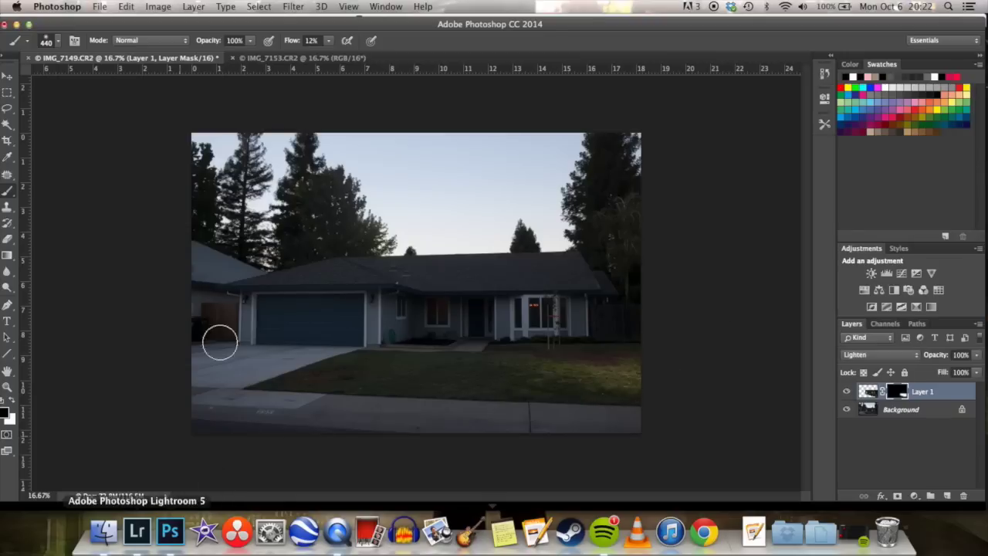
Close IMG_7153.CR2 without saving and switch to Lightroom.
left_click(232, 58)
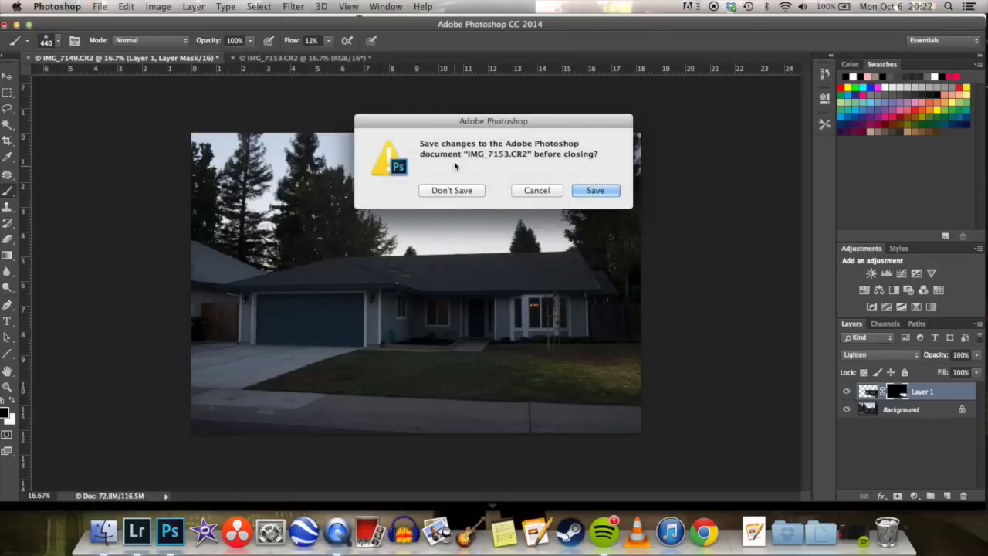
left_click(453, 190)
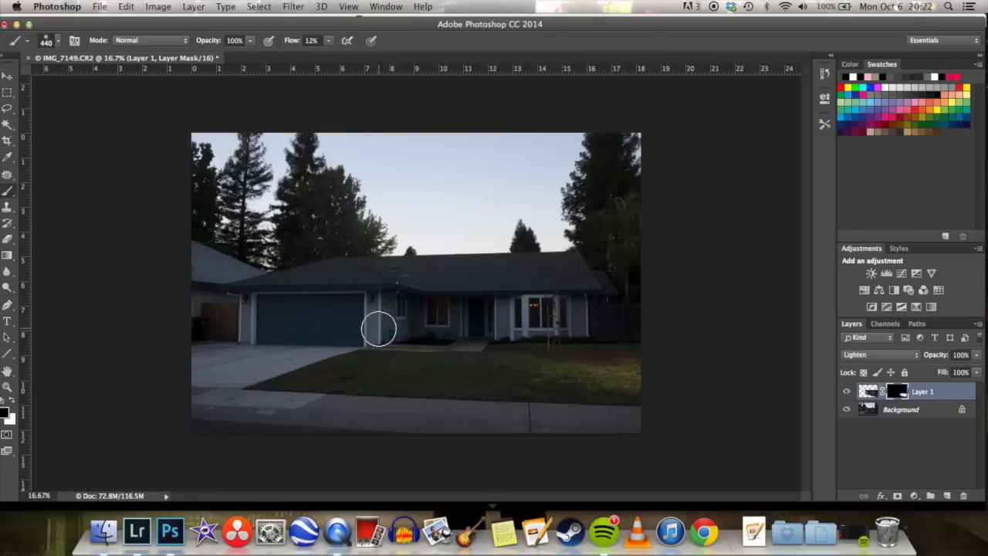
left_click(137, 531)
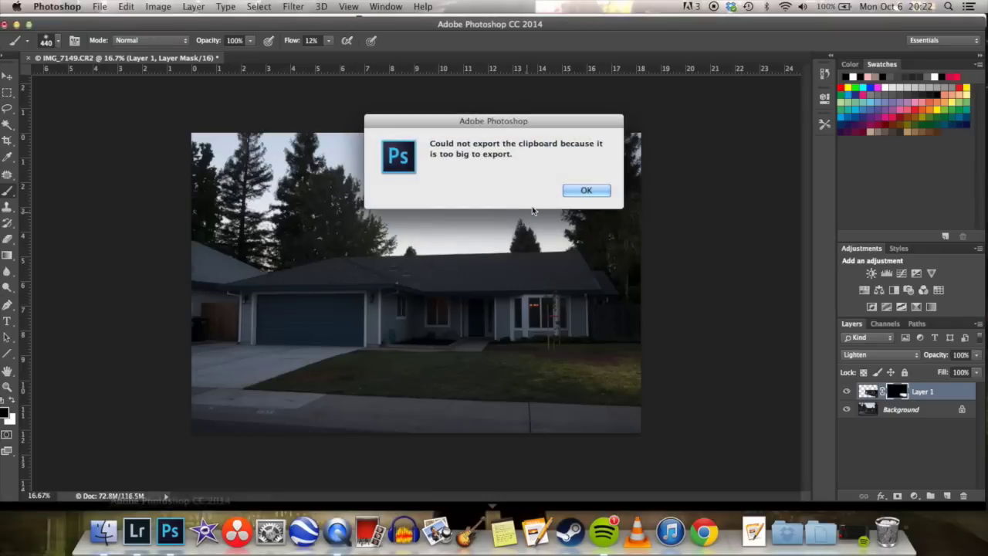
left_click(583, 194)
left_click(137, 531)
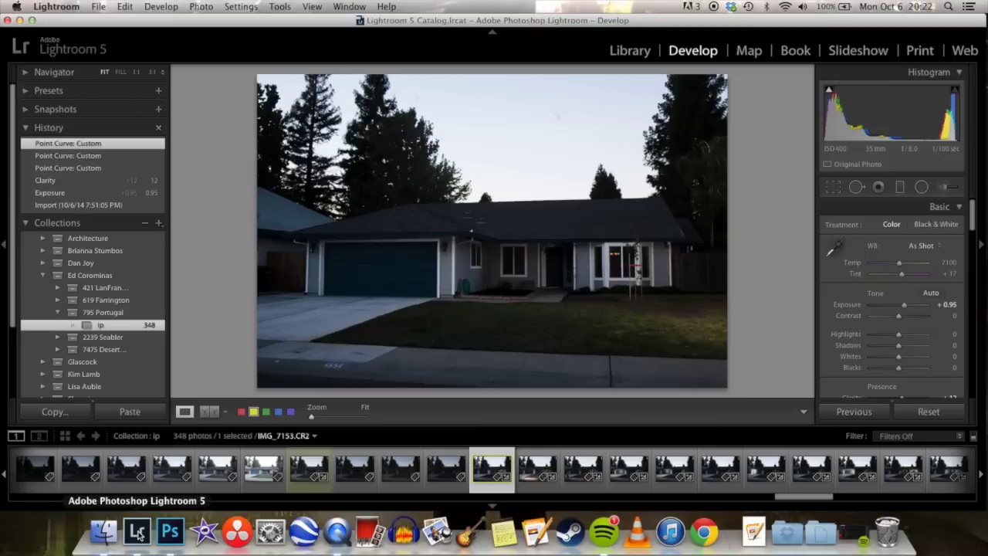
Browse forward through the exposures to IMG_7159.CR2 and set its exposure to 0.
key("Right")
key("Right")
key("Right")
key("Right")
key("Right")
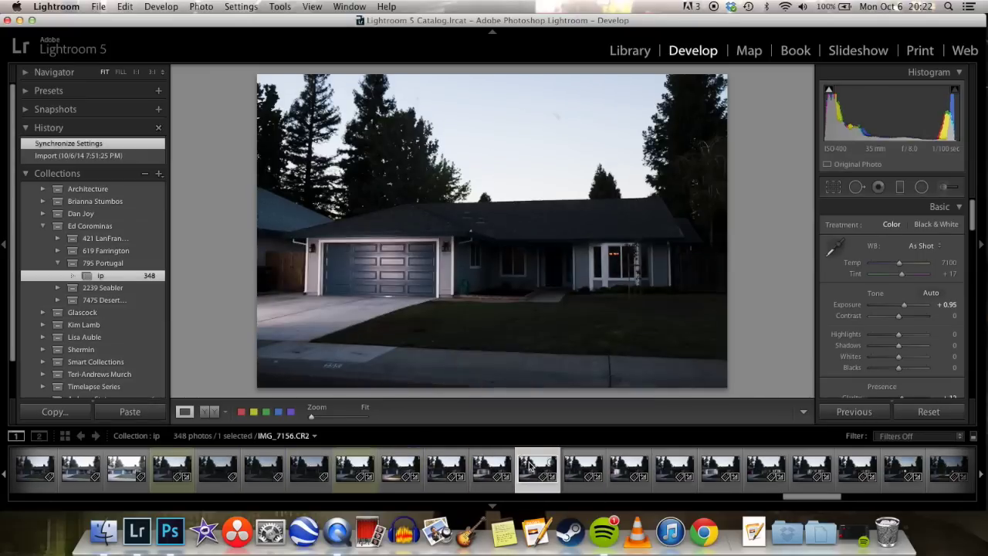
left_click(950, 305)
type("0")
key("Return")
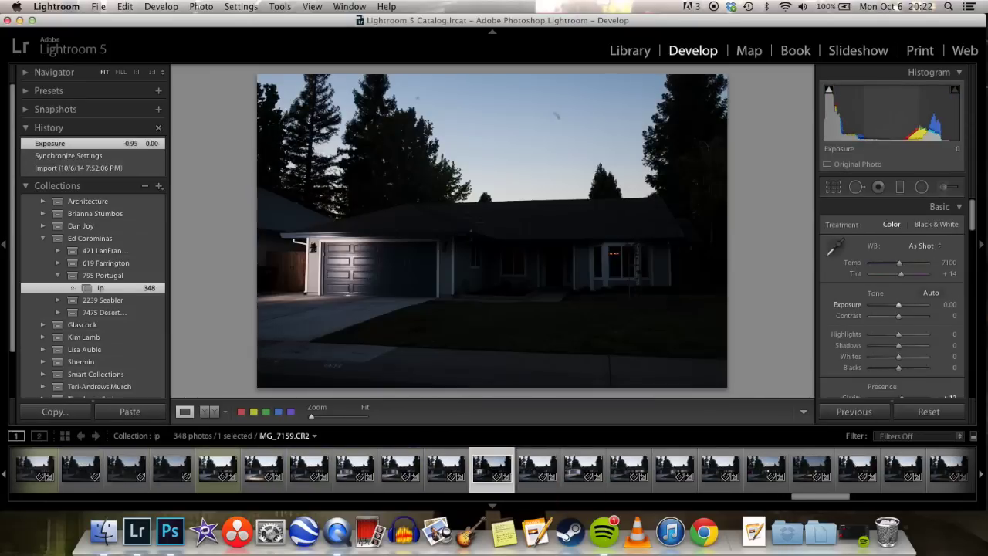
Lower the photo's highlights to the minimum and set its exposure to 1.
left_click_drag(899, 336, 866, 337)
left_click(948, 305)
type("1")
key("Return")
Go forward to IMG_7162.CR2, the shot with the lit bay window, and reduce its highlights.
key("Right")
key("Right")
key("Right")
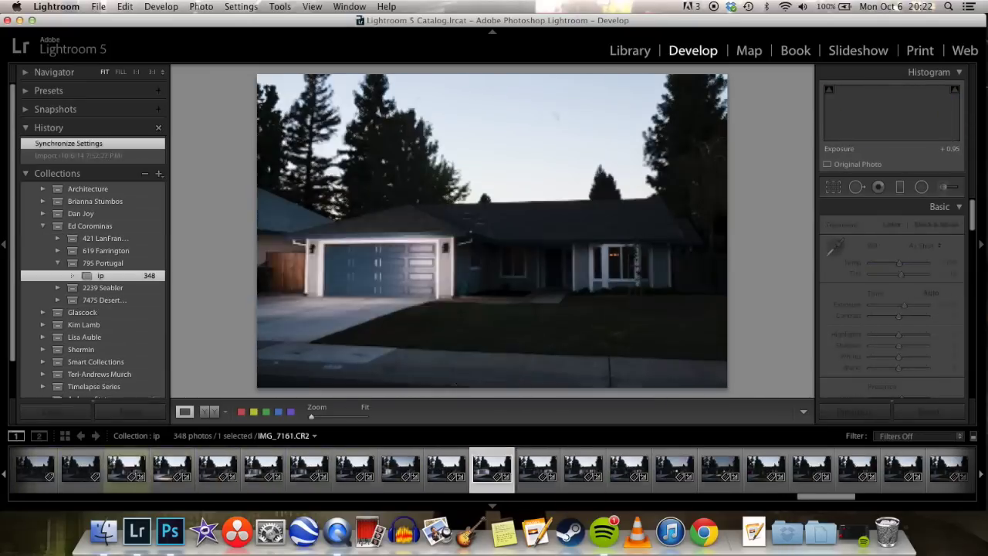
right_click(492, 270)
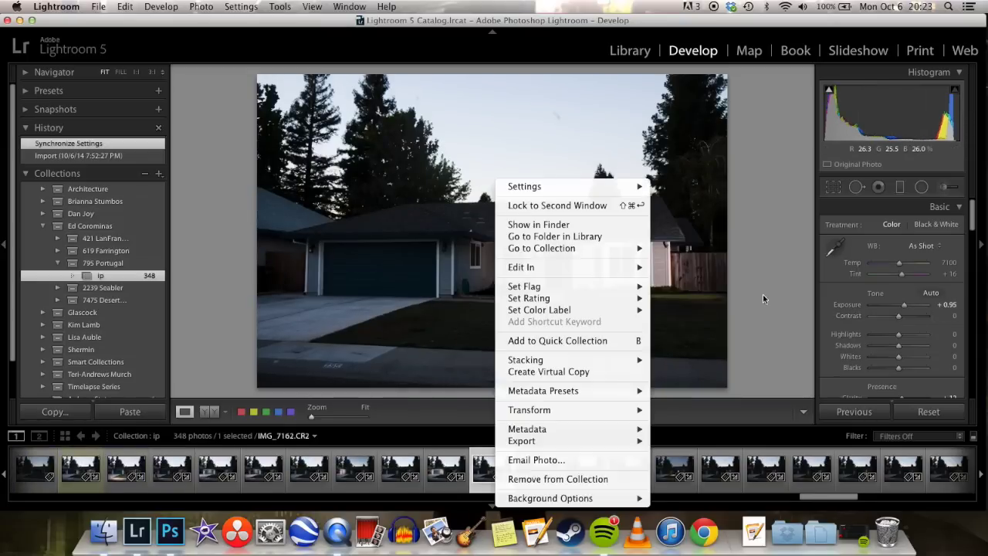
left_click(763, 295)
left_click_drag(898, 336, 874, 337)
Open IMG_7162.CR2 in Photoshop and paste a copy of the whole image as a new top layer in IMG_7149.CR2.
right_click(599, 177)
left_click(768, 266)
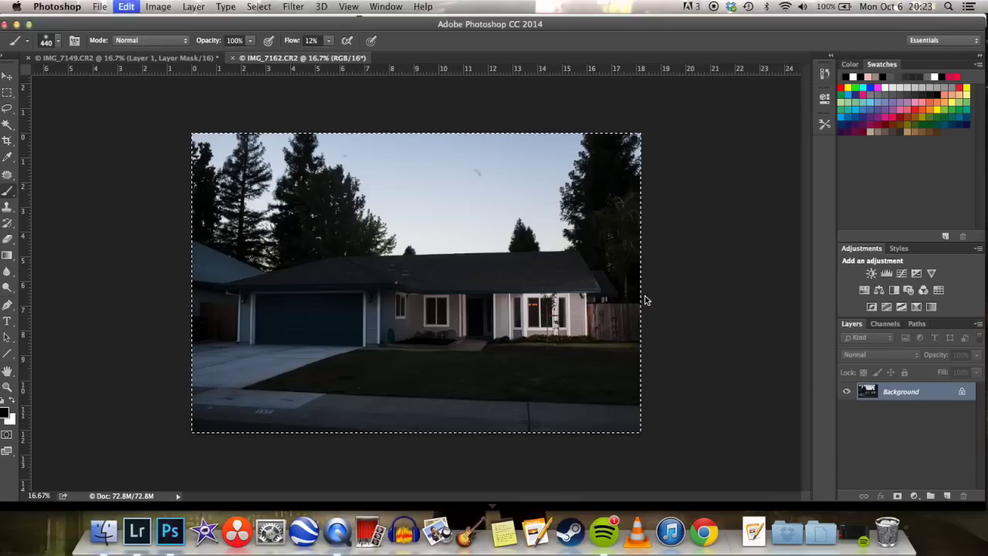
left_click(147, 59)
left_click(947, 496)
key("super+v")
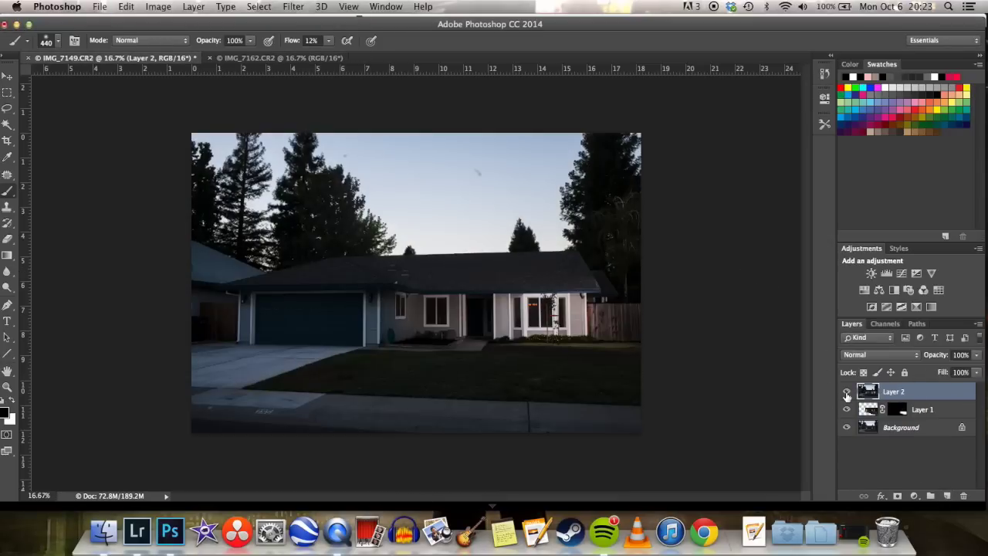
Lower Layer 2's opacity to 34% and move it so the bay window lines up with the layers below.
key("super+plus")
key("super+plus")
key("super+plus")
key("super+plus")
key("super+plus")
scroll(638, 338, "right", 10)
scroll(638, 337, "down", 3)
left_click(976, 356)
left_click_drag(977, 369, 937, 370)
left_click(7, 76)
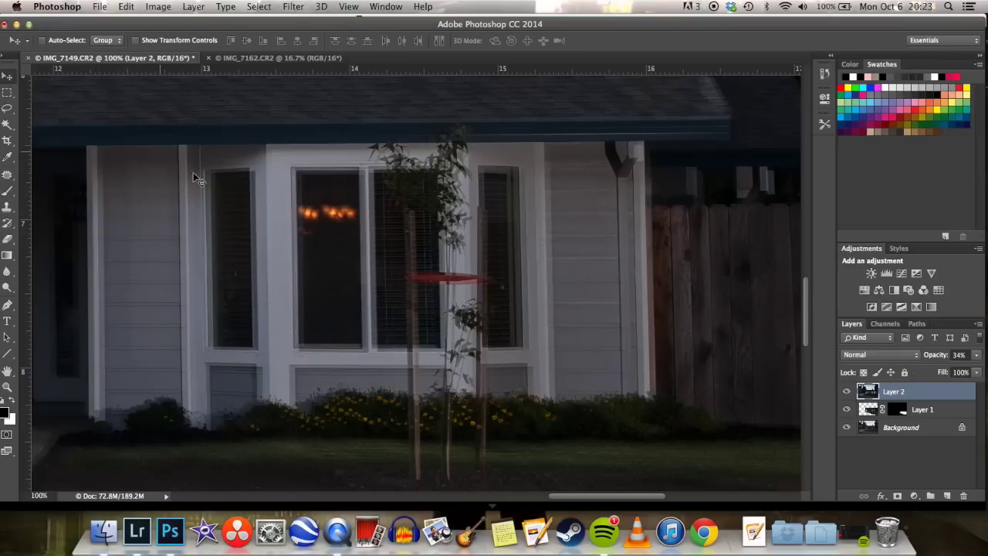
left_click_drag(563, 344, 573, 385)
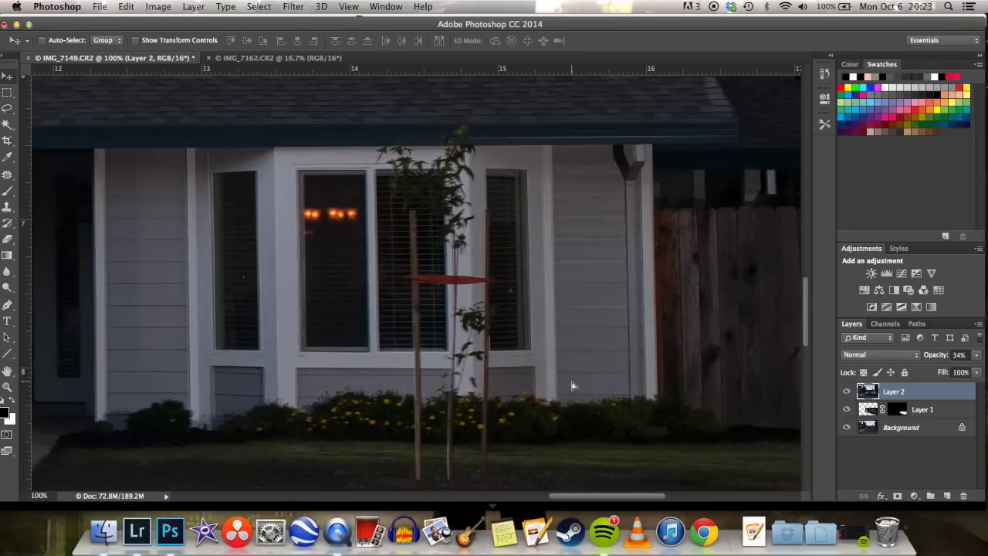
Check Layer 2's alignment at the bay window and tree stakes at 100% and 400% zoom, with the layer on and off.
left_click(846, 392)
left_click(845, 392)
left_click(845, 392)
left_click(845, 392)
left_click(845, 392)
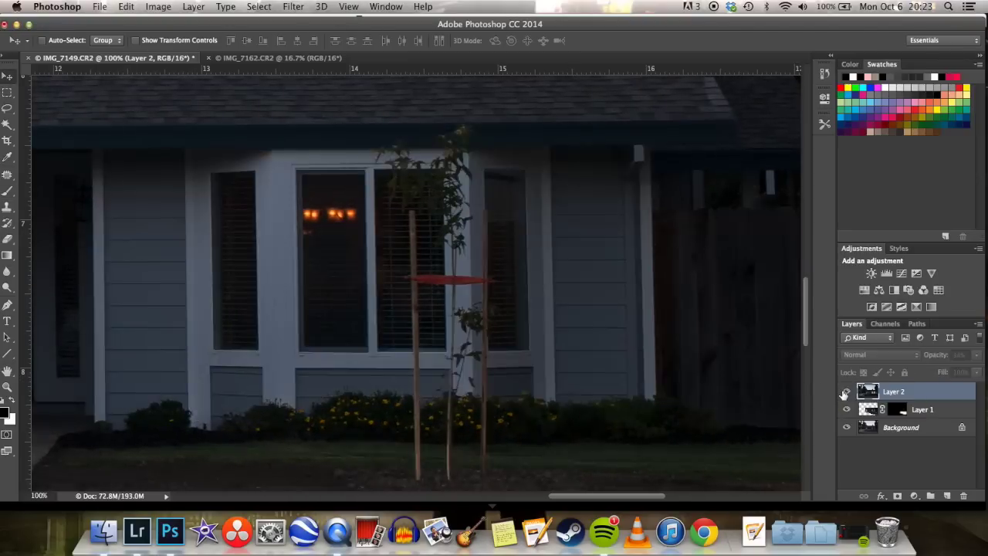
left_click(845, 392)
left_click(845, 392)
left_click(845, 392)
key("super+plus")
key("super+plus")
key("super+plus")
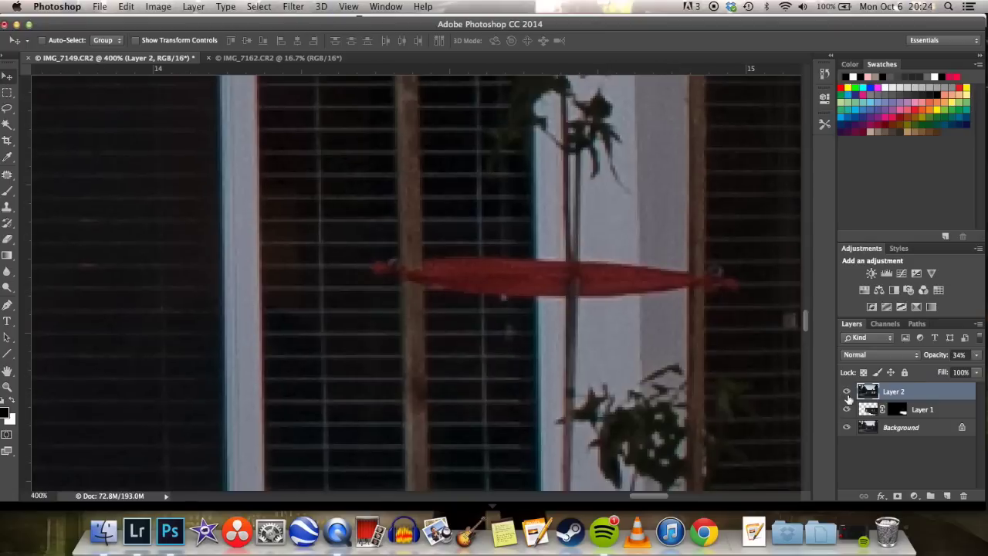
left_click(847, 392)
left_click(847, 392)
left_click(847, 392)
left_click(846, 392)
left_click(847, 392)
left_click(847, 393)
Restore Layer 2's opacity to 100%.
key("super+minus")
key("super+minus")
key("super+minus")
key("super+minus")
key("super+minus")
key("super+minus")
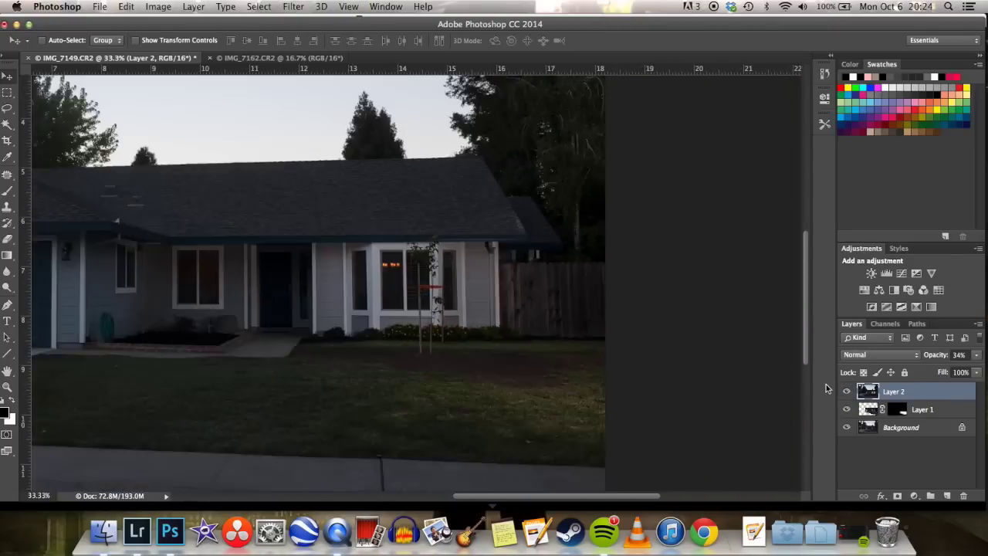
key("super+minus")
left_click(976, 355)
left_click_drag(939, 374, 981, 374)
Add a layer mask to Layer 2 and invert it to black.
left_click(897, 497)
double_click(898, 392)
left_click(744, 279)
left_click(825, 99)
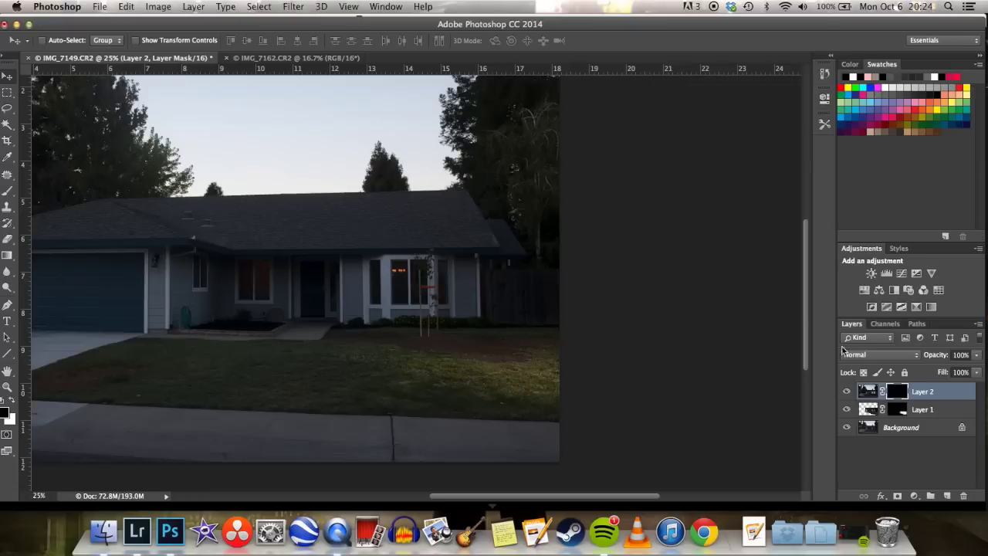
Set Layer 2's blend mode to Lighten and select its mask for painting with the Brush tool.
left_click(843, 353)
left_click(876, 436)
left_click(894, 392)
key("b")
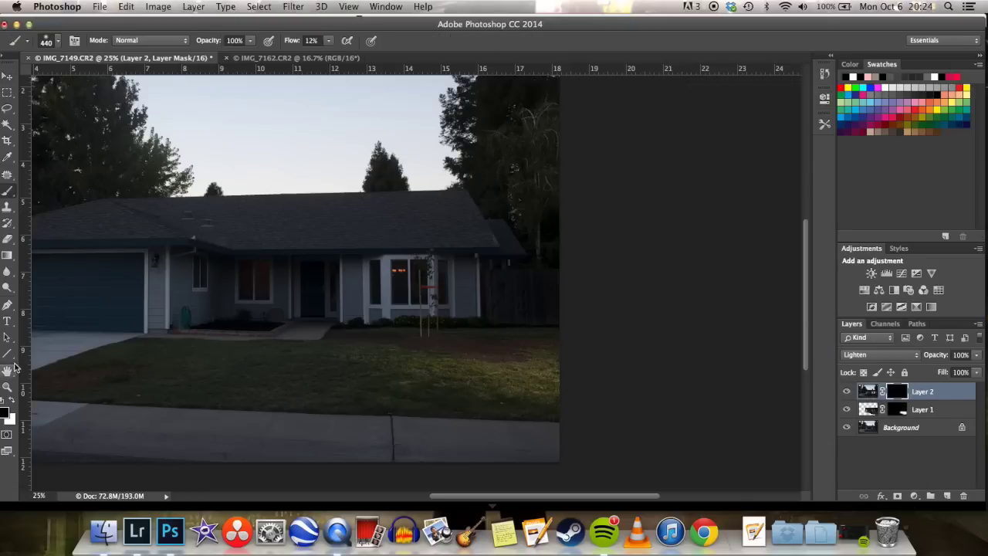
Shift the Photoshop window sideways so the whole toolbox is on screen.
left_click_drag(305, 31, 325, 28)
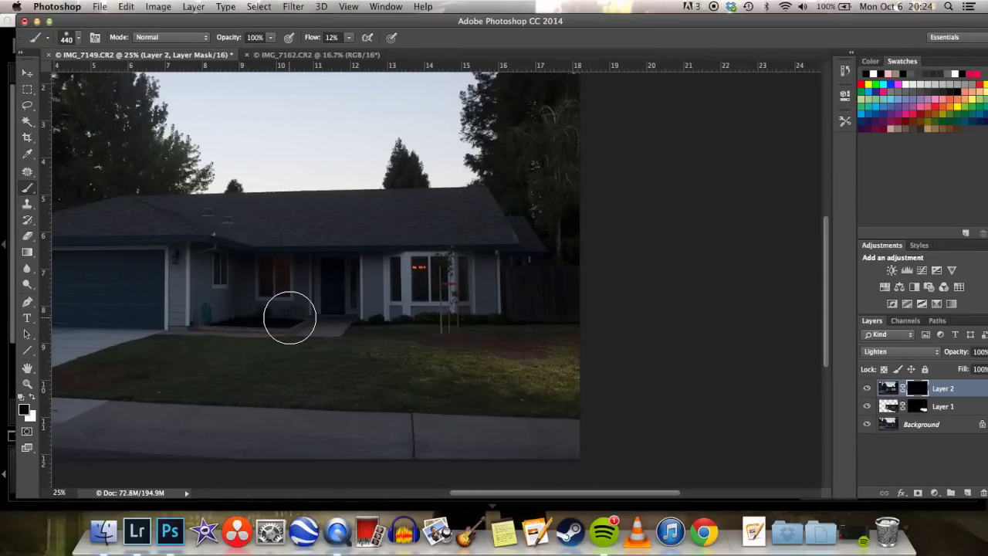
left_click(179, 538)
key("Return")
key("v")
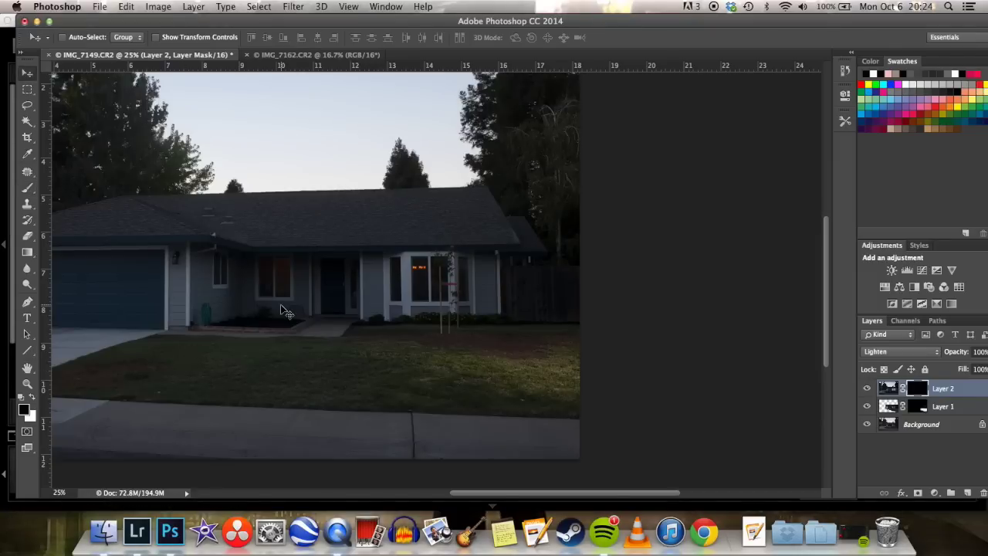
Paint white on Layer 2's mask with the 440 px brush to reveal the lit bay window, surrounding wall and shrubs.
key("b")
mouse_move(432, 293)
left_mouse_down()
mouse_move(391, 265)
mouse_move(388, 297)
mouse_move(376, 274)
mouse_move(401, 315)
mouse_move(373, 274)
mouse_move(449, 280)
mouse_move(480, 299)
mouse_move(404, 296)
left_mouse_up()
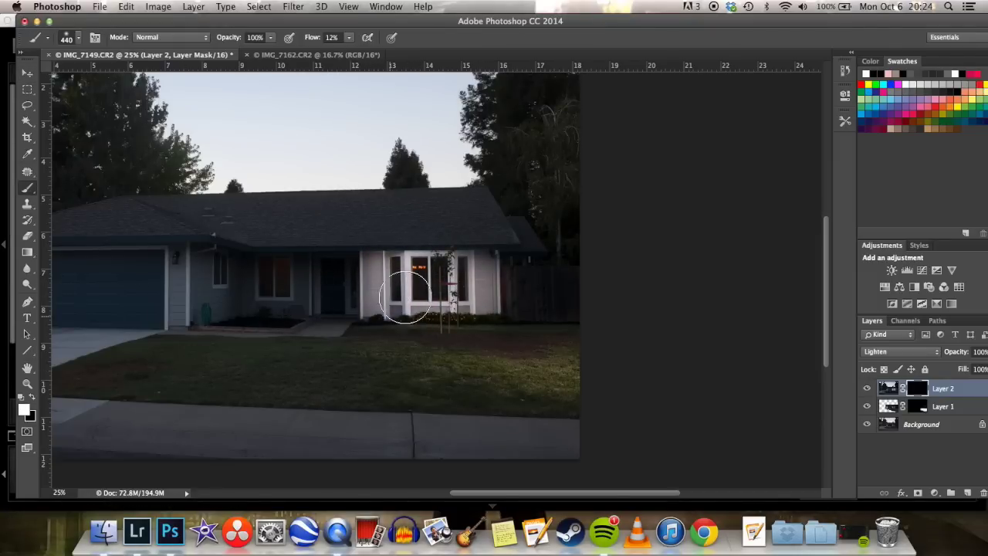
left_click_drag(435, 249, 486, 266)
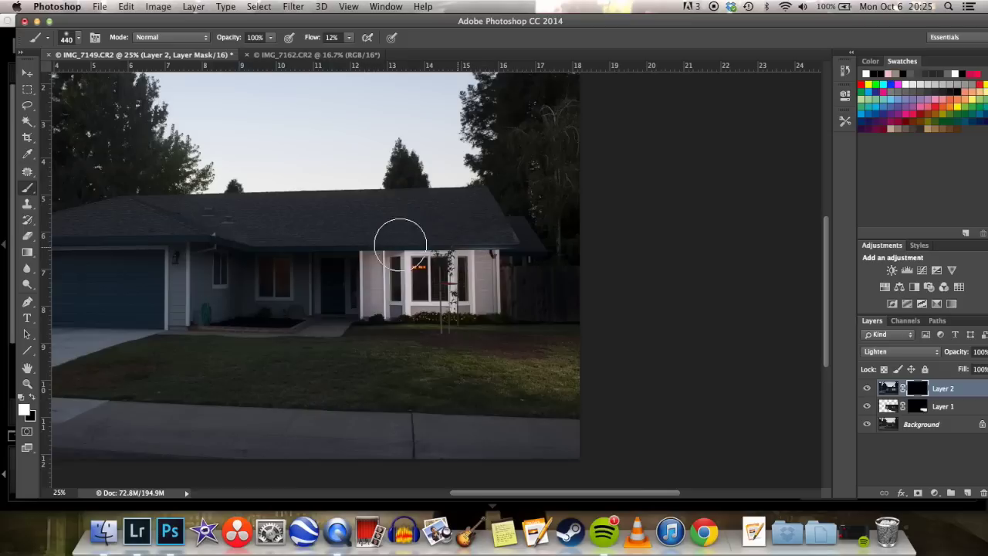
left_click_drag(492, 230, 476, 306)
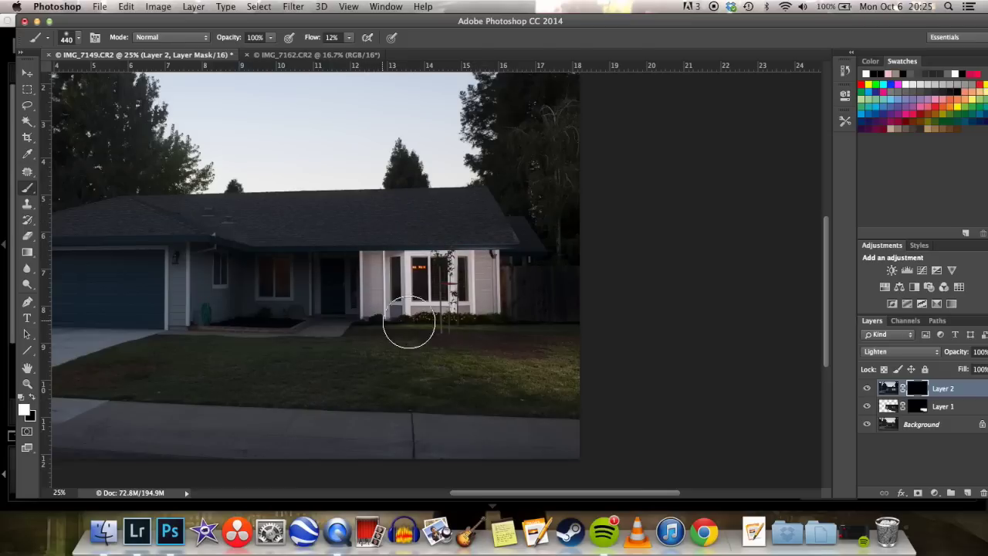
Erase the unneeded outer areas of Layer 2's image with the 999 px Eraser, leaving the lit bay-window area.
left_click(25, 240)
left_click(881, 388)
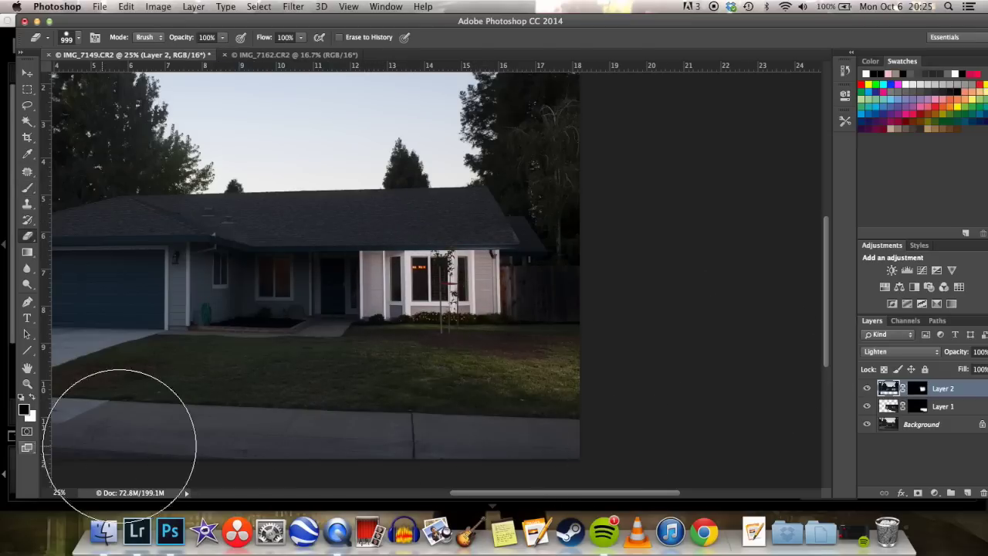
scroll(481, 419, "left", 5)
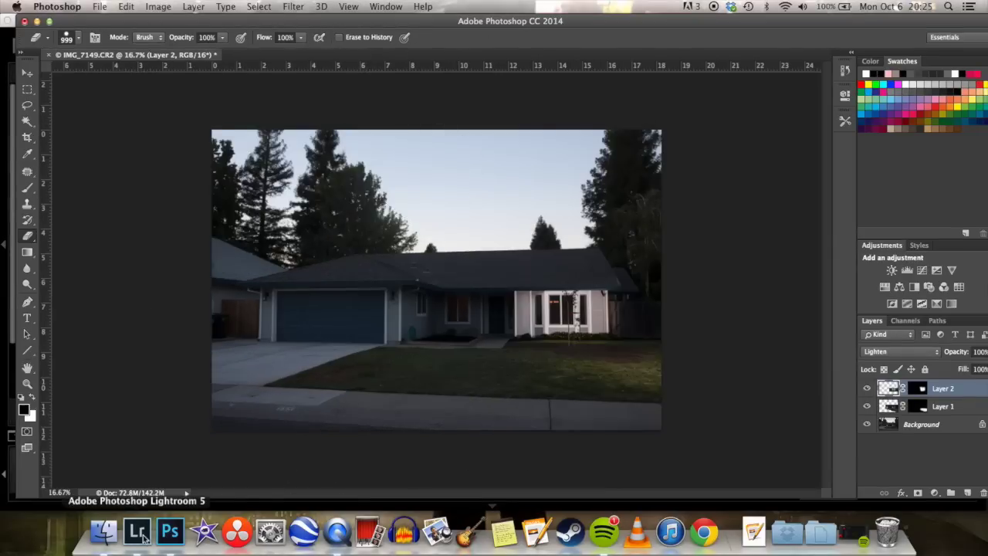
Switch to Lightroom, set the Highlights of IMG_7163.CR2 to -69 and open the photo in Photoshop.
left_click(145, 538)
left_click(529, 471)
left_click_drag(898, 335, 878, 335)
right_click(618, 216)
mouse_move(656, 268)
left_click(827, 269)
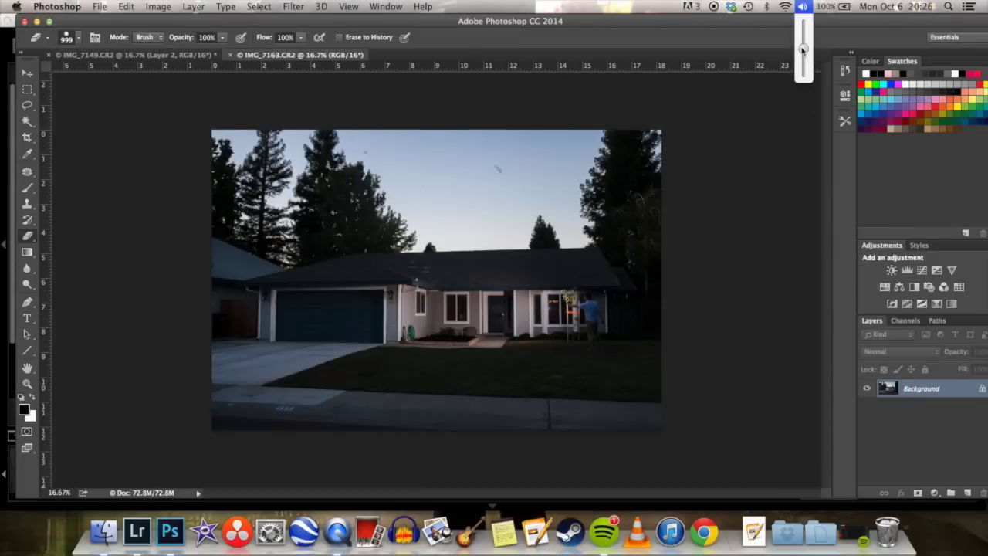
Copy the entire IMG_7163.CR2 image and paste it into IMG_7149.CR2 as a new top layer.
left_click(803, 50)
key("super+a")
key("super+c")
left_click(137, 55)
key("super+v")
Try Lighten blending on Layer 3, set its opacity to 49% and give it a layer mask inverted to black.
left_click(897, 352)
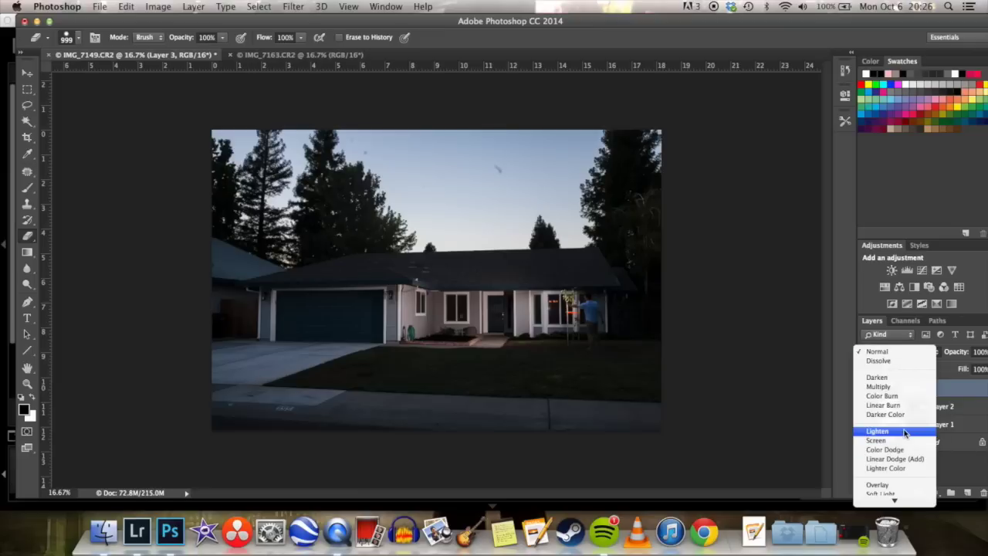
left_click(906, 433)
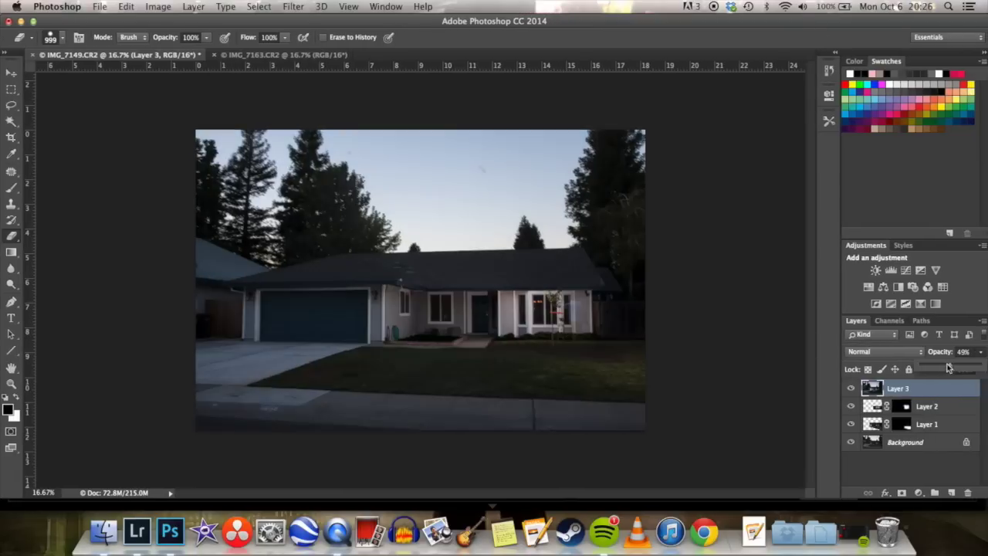
left_click(901, 388)
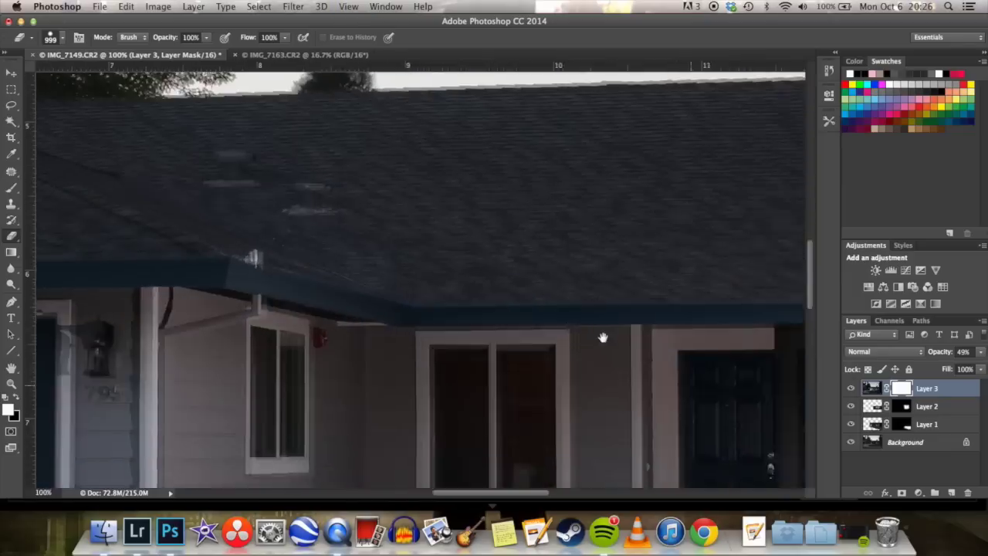
scroll(600, 335, "down", 5)
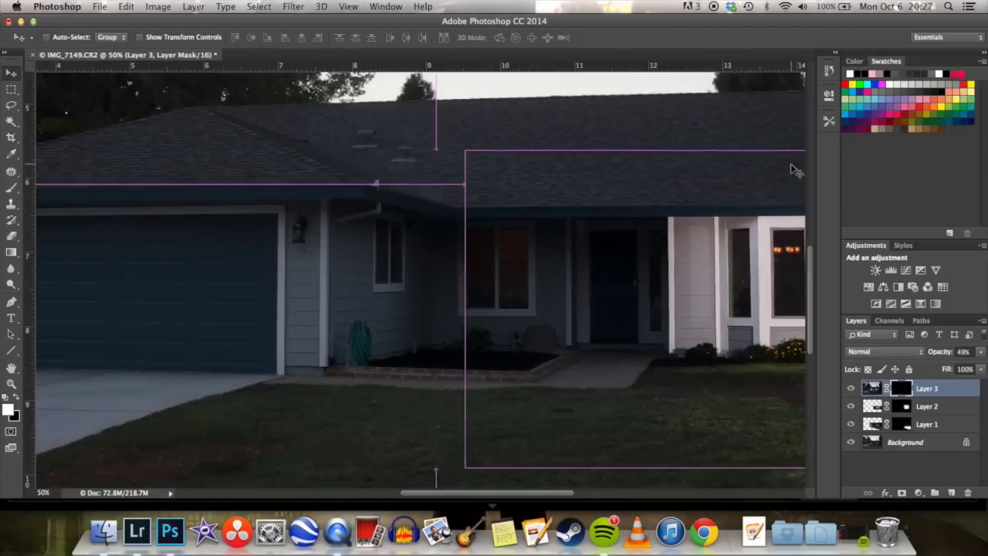
Set Layer 3's blend mode to Lighten and brush white on its mask over the lit entry walls, window and front door.
key("b")
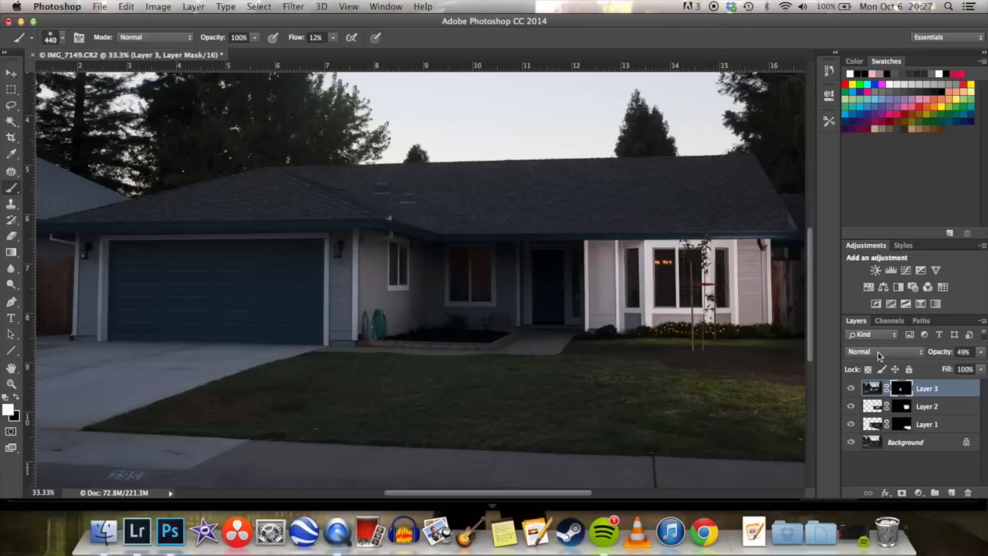
left_click(878, 352)
left_click(880, 432)
left_click(873, 406)
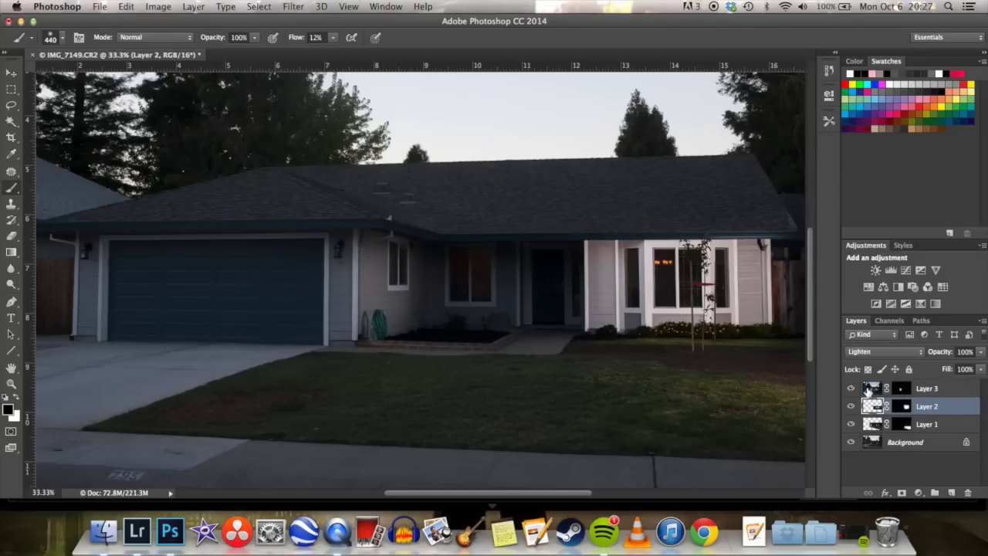
left_click(868, 390)
mouse_move(458, 275)
left_mouse_down()
mouse_move(498, 280)
mouse_move(537, 301)
left_mouse_up()
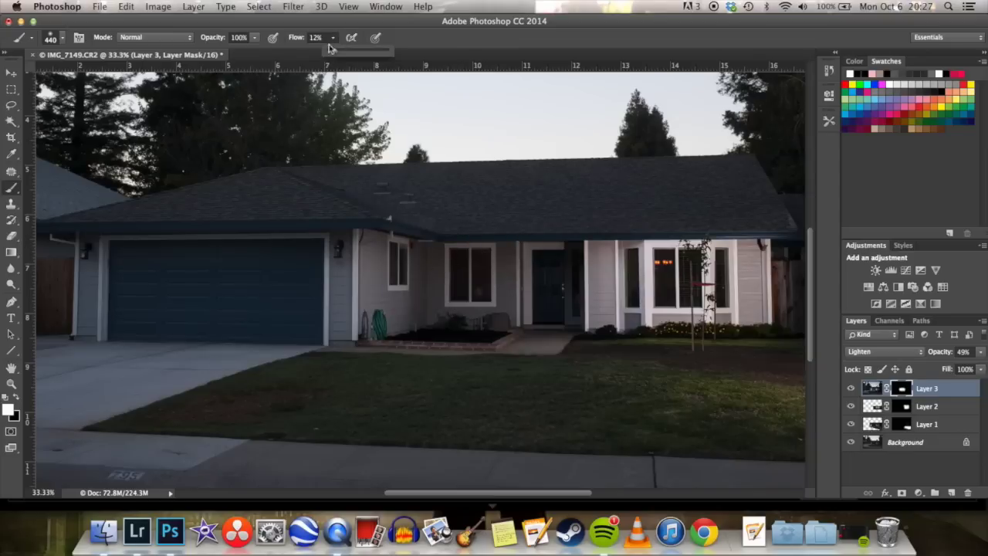
left_click(402, 242)
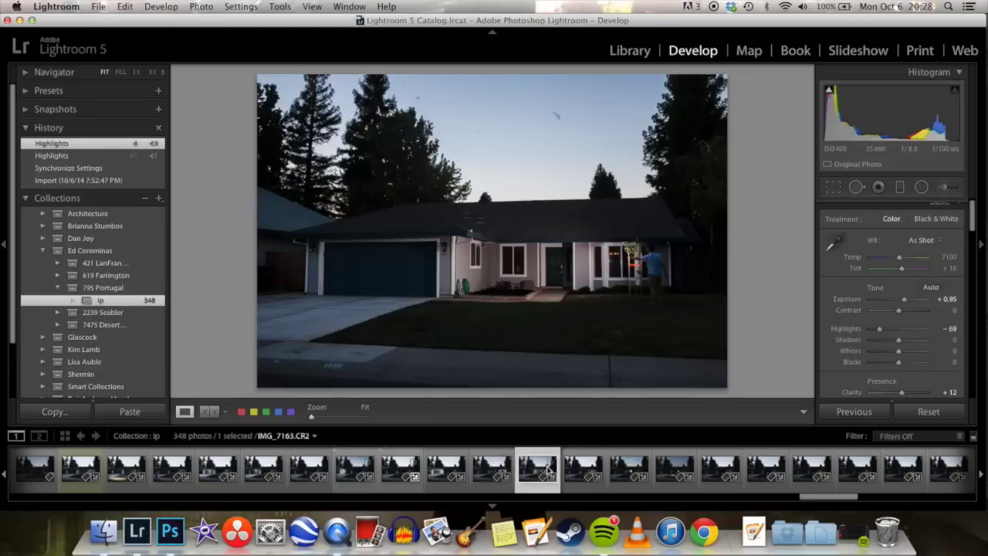
Select IMG_7164.CR2 in Lightroom and sample a custom white balance from a magnified area of the photo.
key("Right")
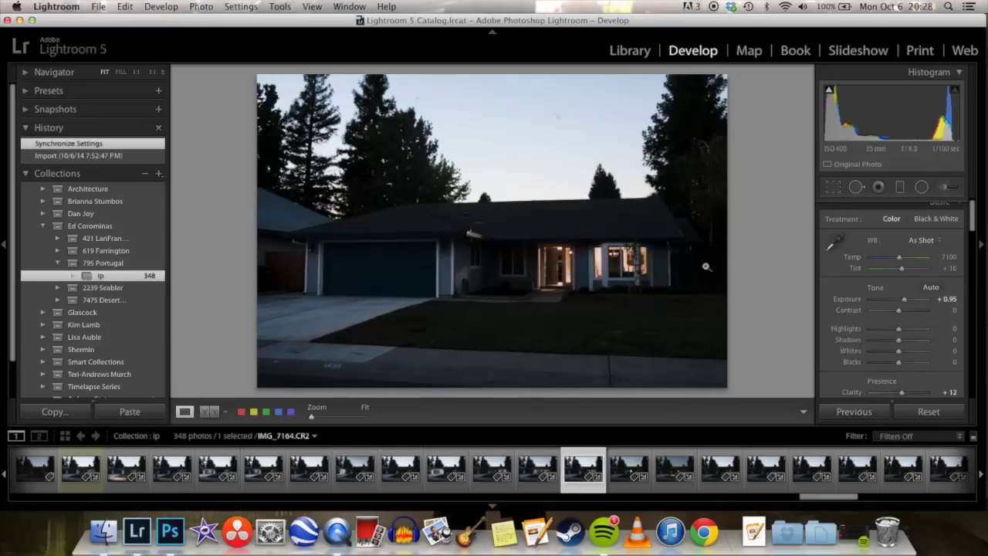
left_click(564, 213)
left_click_drag(564, 213, 502, 77)
left_click(136, 71)
left_click_drag(654, 225, 485, 214)
key("w")
left_click(485, 214)
Set the color temperature of IMG_7164.CR2 to 5706 and open the photo in Photoshop.
left_click_drag(883, 257, 891, 258)
left_click(494, 231)
right_click(494, 231)
left_click(714, 325)
left_click(173, 532)
Copy the entire IMG_7164.CR2 image into IMG_7149.CR2 as a new top layer and add a layer mask to it.
key("super+a")
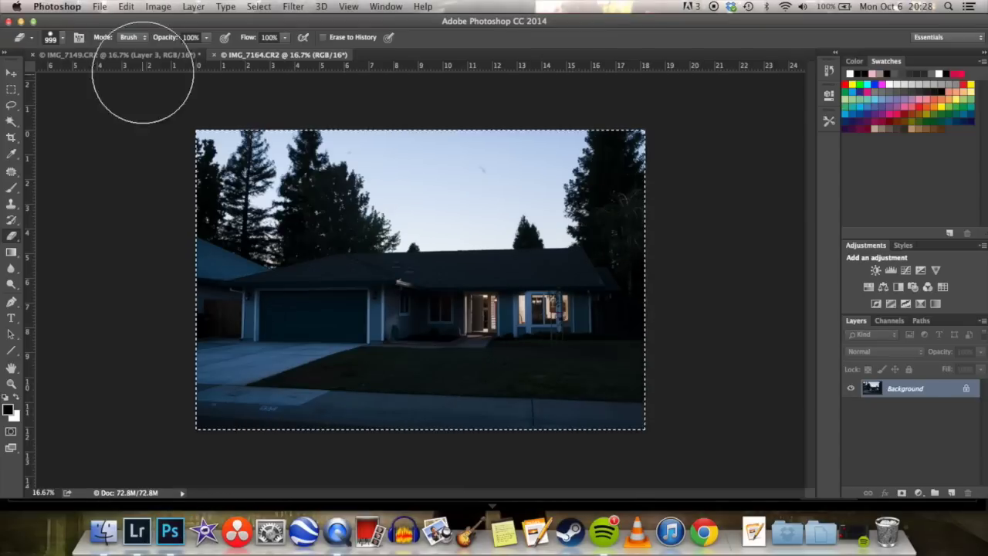
left_click(124, 55)
key("super+v")
left_click(214, 55)
left_click(451, 190)
key("v")
left_click(902, 492)
Align Layer 4 with the house beneath at high magnification, comparing the layer hidden and shown.
key("super+plus")
key("super+plus")
key("super+plus")
key("super+plus")
key("super+plus")
left_click_drag(638, 252, 6, 50)
key("super+2")
left_click(850, 390)
left_click(850, 389)
left_click_drag(571, 278, 576, 283)
left_click(851, 389)
left_click(851, 389)
Set Layer 4's opacity to 100% and its blend mode to Lighten.
left_click(983, 353)
left_click_drag(946, 367, 980, 368)
left_click(875, 405)
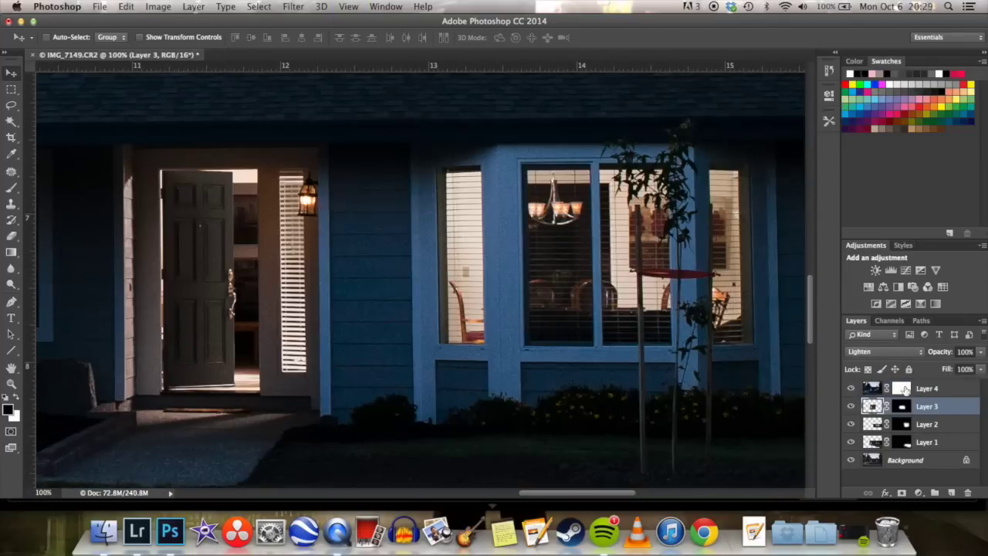
left_click(903, 389)
left_click_drag(170, 334, 524, 325)
left_click(872, 388)
left_click(883, 352)
left_click(887, 436)
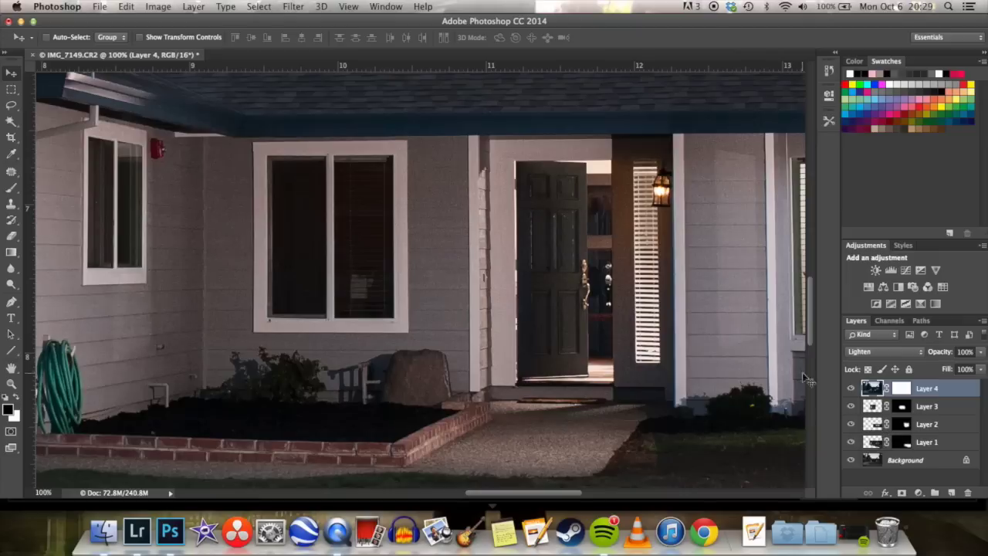
Compare the doorway and bay window with Layer 3 and Layer 2 each hidden and shown.
left_click_drag(706, 309, 352, 326)
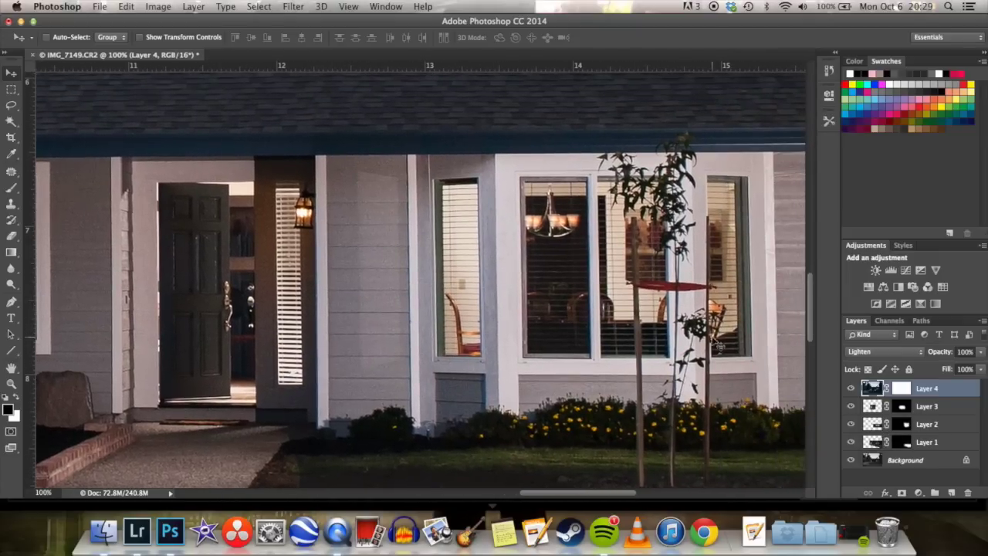
left_click(852, 406)
left_click(853, 406)
left_click(852, 424)
left_click(852, 424)
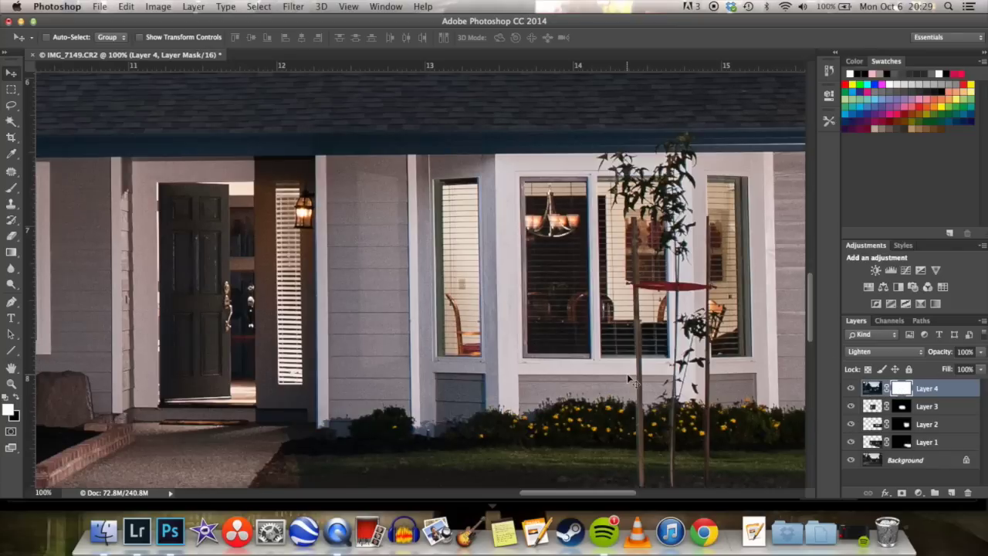
Erase the lawn, sky and outer edges of Layer 4's image with the 999 px Eraser, keeping the area around the house front.
key("super+minus")
key("super+minus")
key("super+minus")
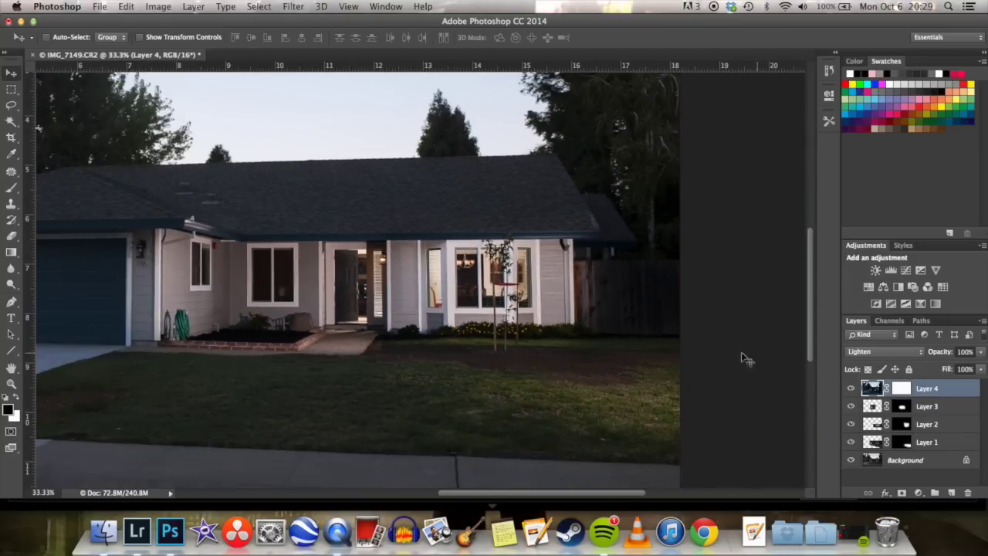
key("super+minus")
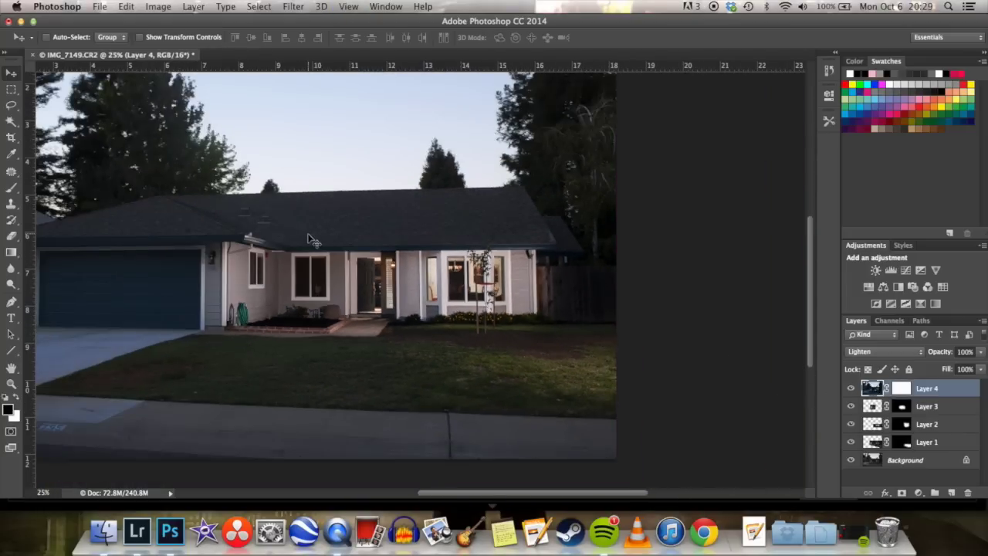
key("super+minus")
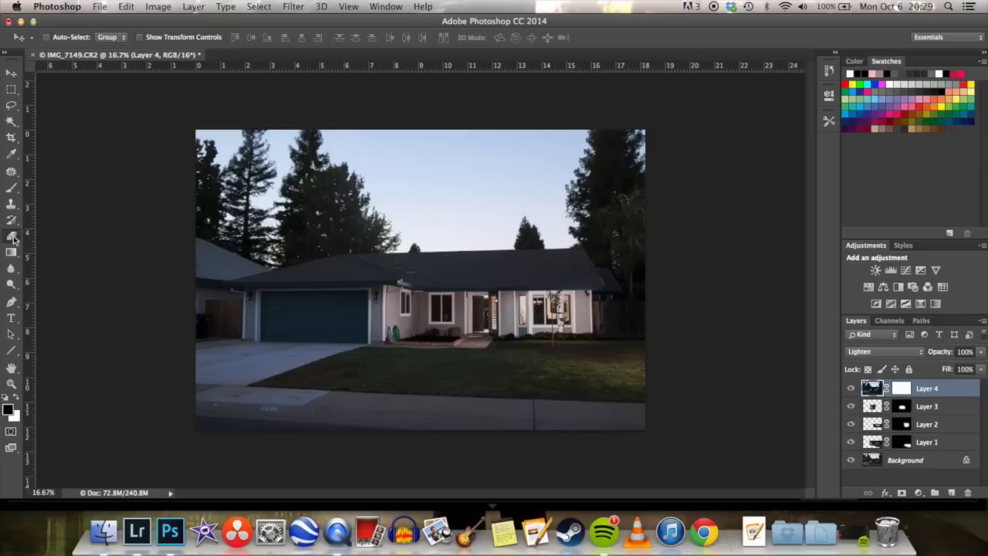
left_click(13, 237)
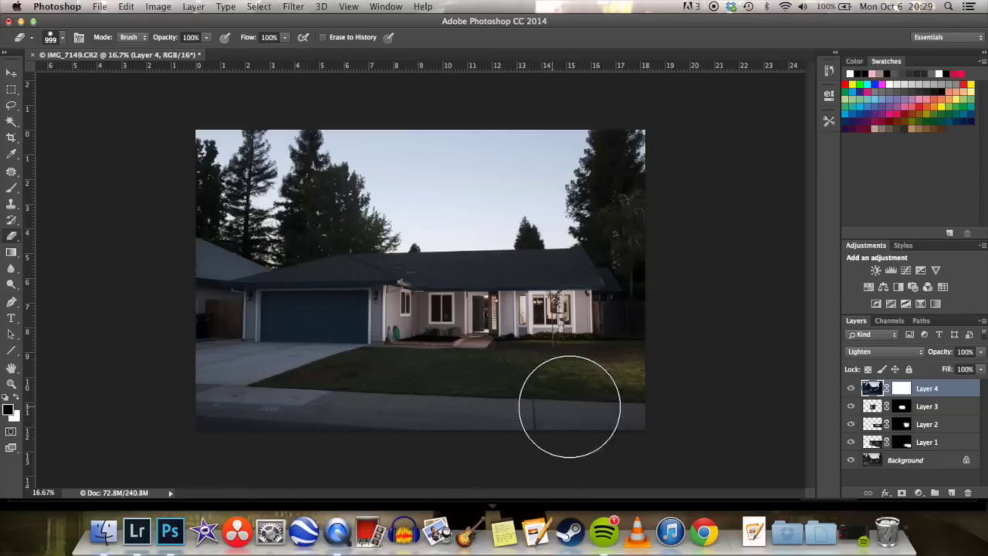
left_click_drag(595, 396, 371, 402)
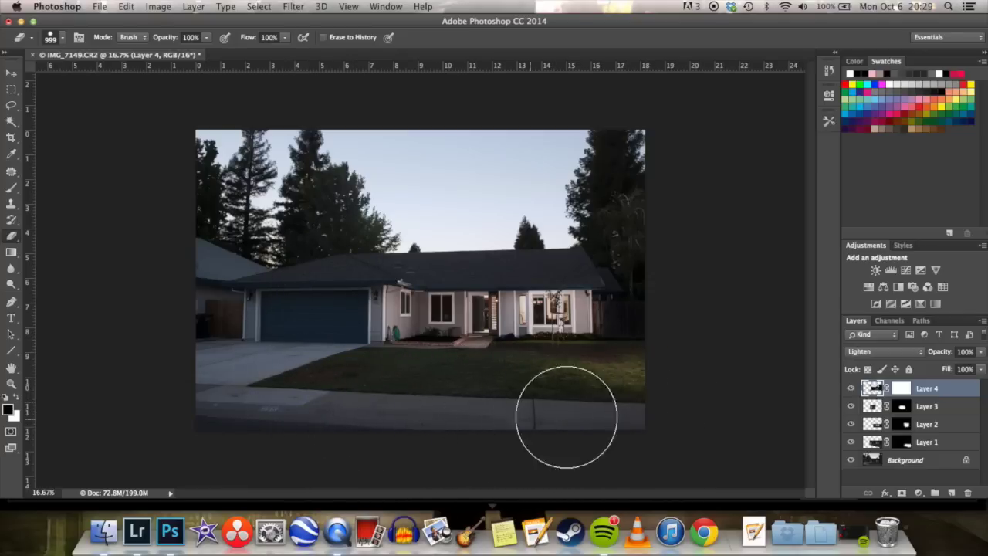
mouse_move(643, 324)
left_mouse_down()
mouse_move(634, 254)
mouse_move(618, 231)
mouse_move(560, 228)
left_mouse_up()
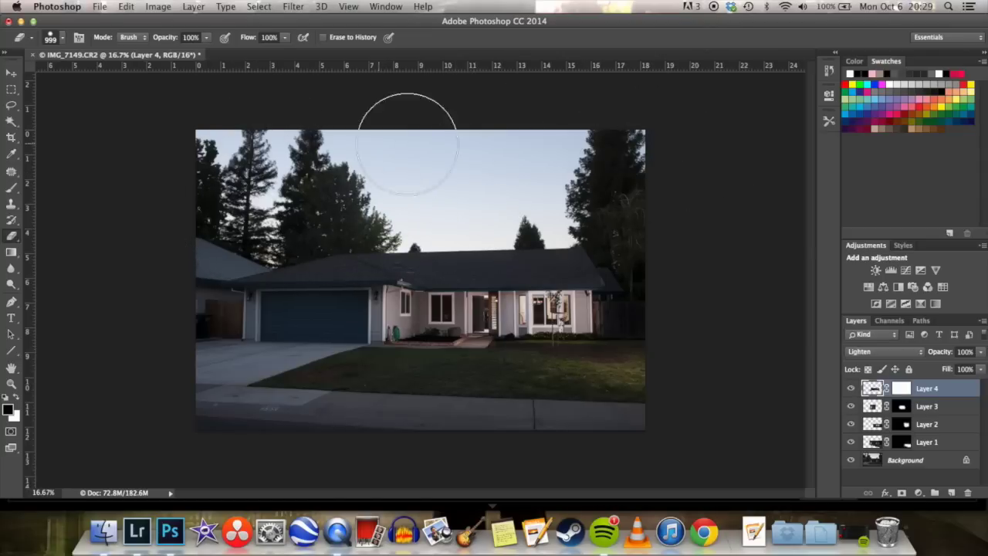
Examine the front door and bay window up close with Layer 4 hidden and shown.
key("super+equal")
key("super+equal")
key("super+equal")
key("super+equal")
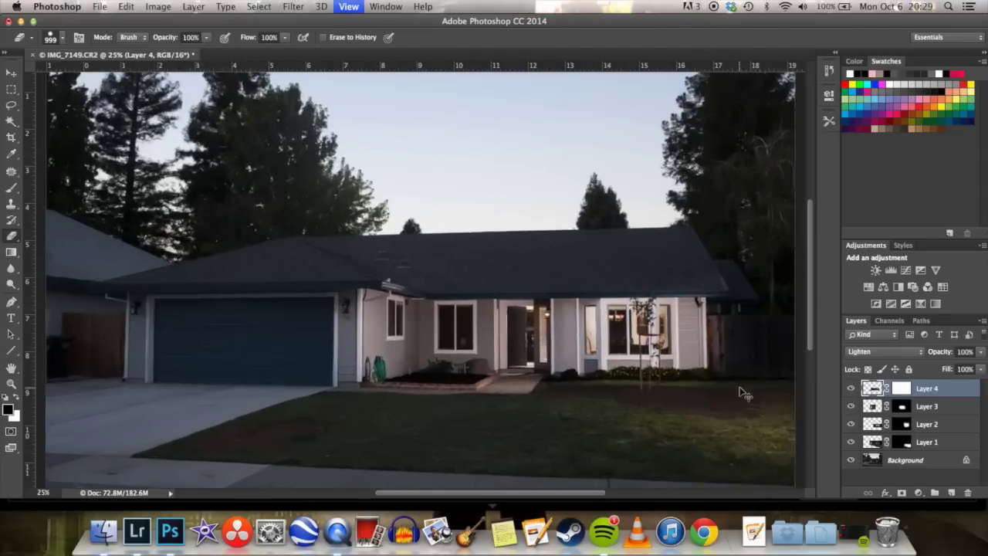
left_click_drag(654, 378, 300, 242)
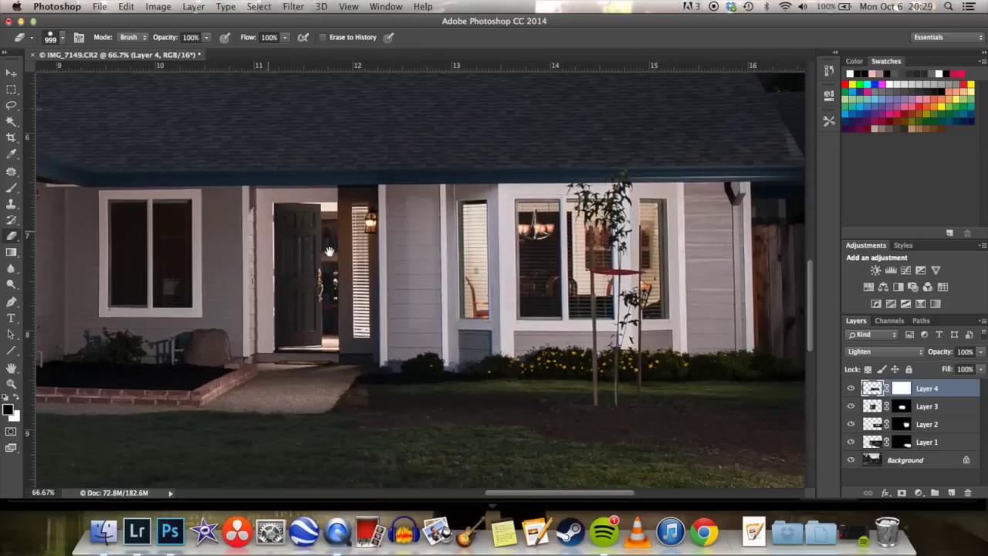
left_click(851, 389)
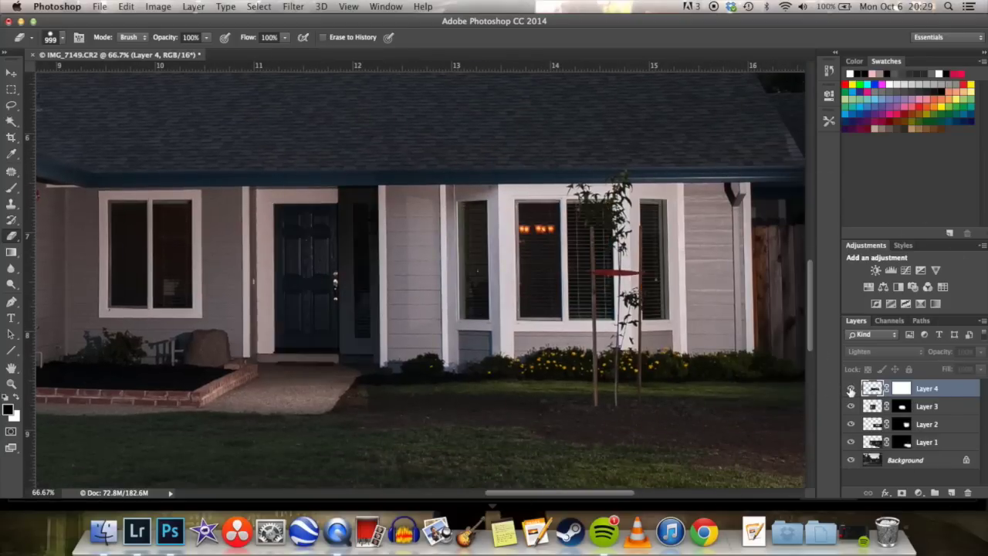
left_click(851, 388)
left_click(850, 389)
left_click(851, 388)
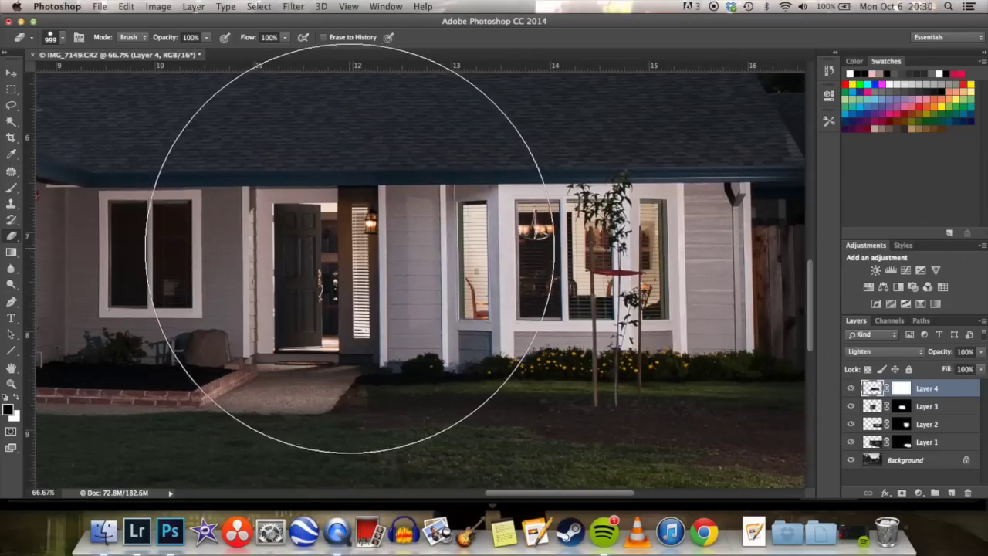
Erase the open front doorway from Layer 4, and paint white on its black-inverted mask over the lit bay window.
left_click(198, 257)
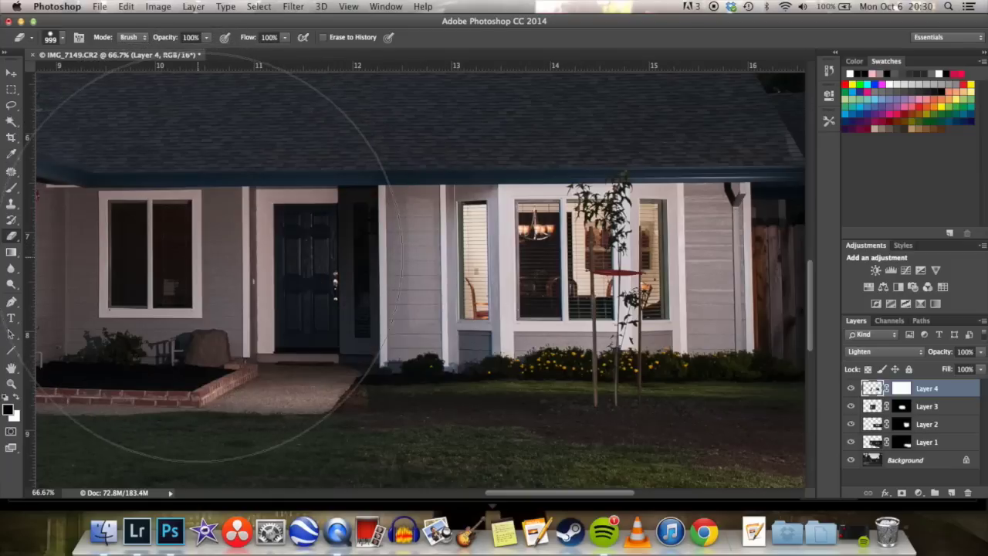
double_click(902, 388)
left_click(762, 274)
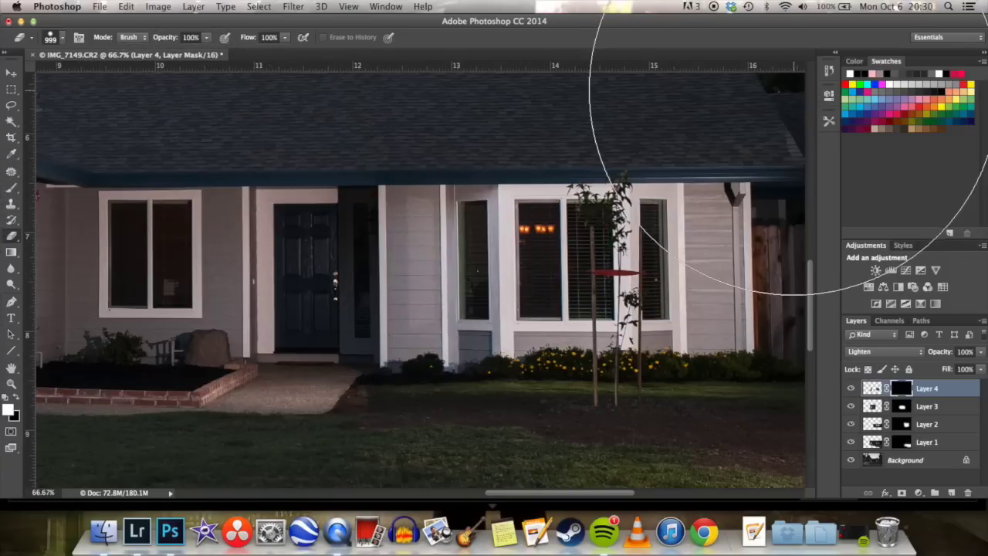
key("b")
mouse_move(511, 286)
left_mouse_down()
mouse_move(441, 238)
mouse_move(591, 270)
mouse_move(676, 232)
mouse_move(589, 261)
left_mouse_up()
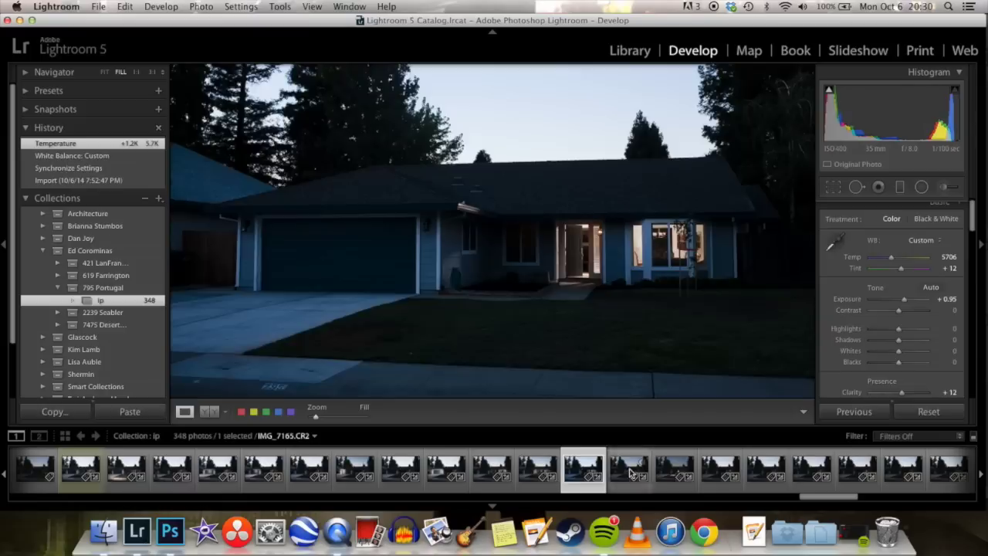
Open IMG_7167.CR2 from Lightroom in Photoshop and paste it into IMG_7149.CR2 as a new top layer.
key("Right")
key("Right")
key("Right")
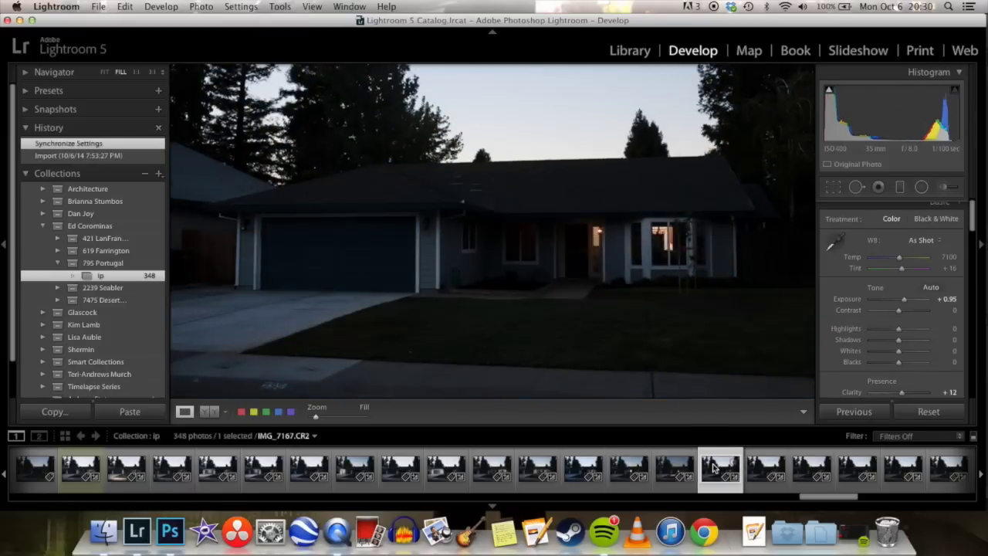
left_click(170, 531)
key("super+v")
Lower Layer 5's opacity to 48% and align it with the layers beneath around the bay window using the Move tool.
left_click_drag(980, 352, 948, 368)
key("super+plus")
key("super+plus")
key("super+plus")
key("super+plus")
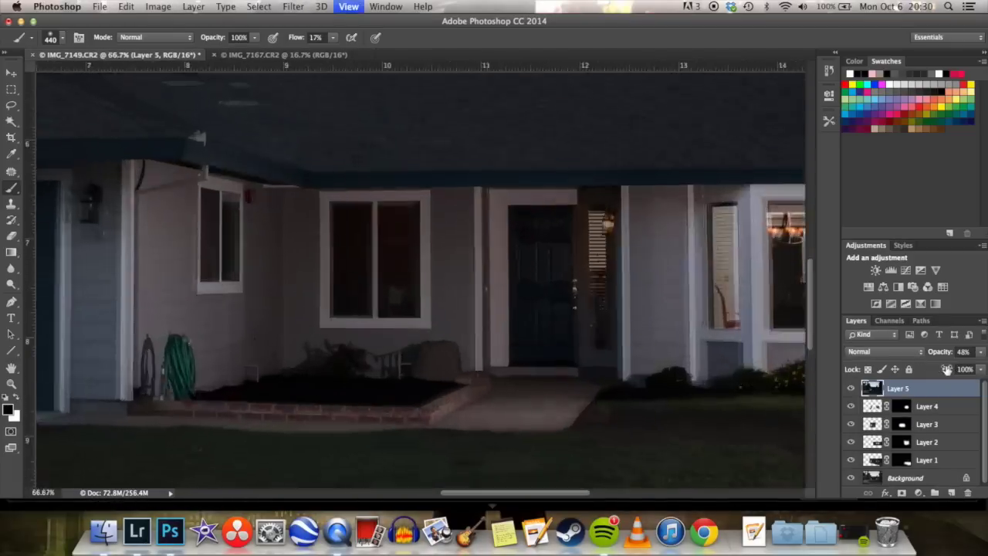
key("v")
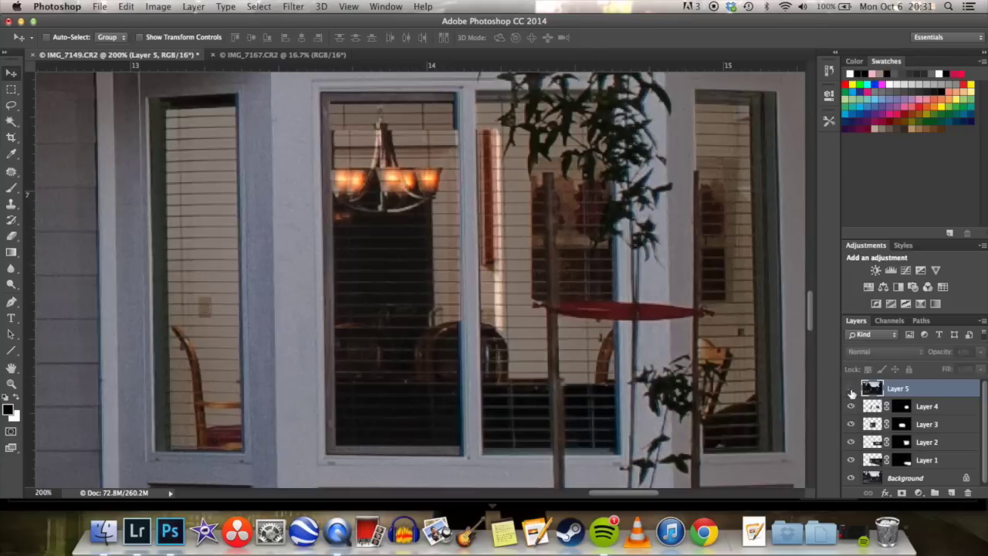
Set Layer 5's opacity to 100% and its blend mode to Lighten.
left_click(980, 352)
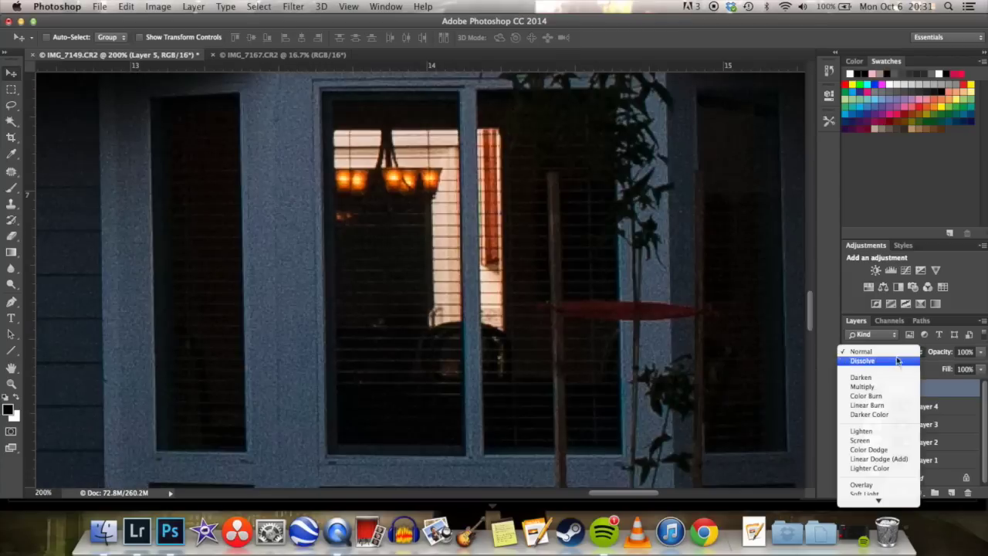
left_click(894, 432)
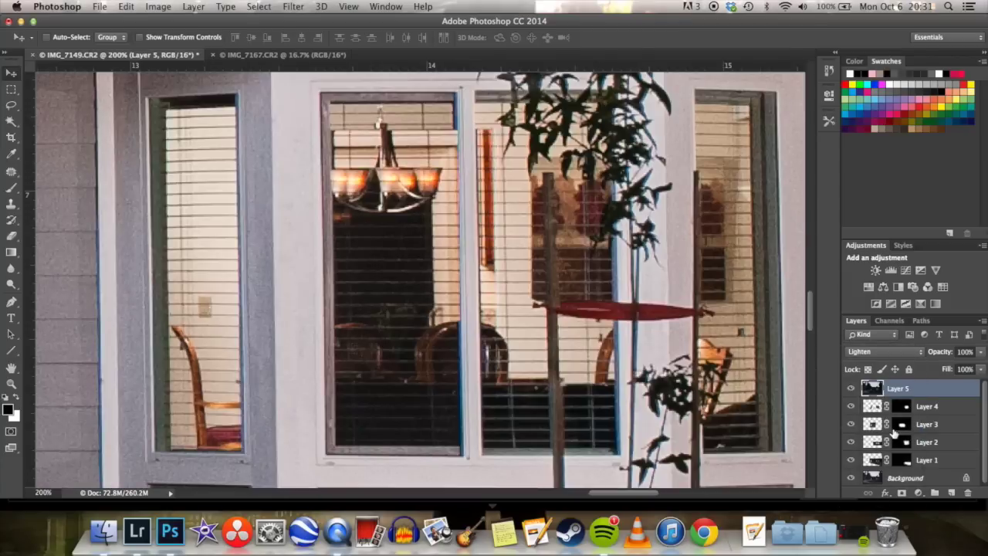
Erase everything on Layer 5 except the lit area around the bay window using a 999-pixel eraser.
key("super+0")
key("e")
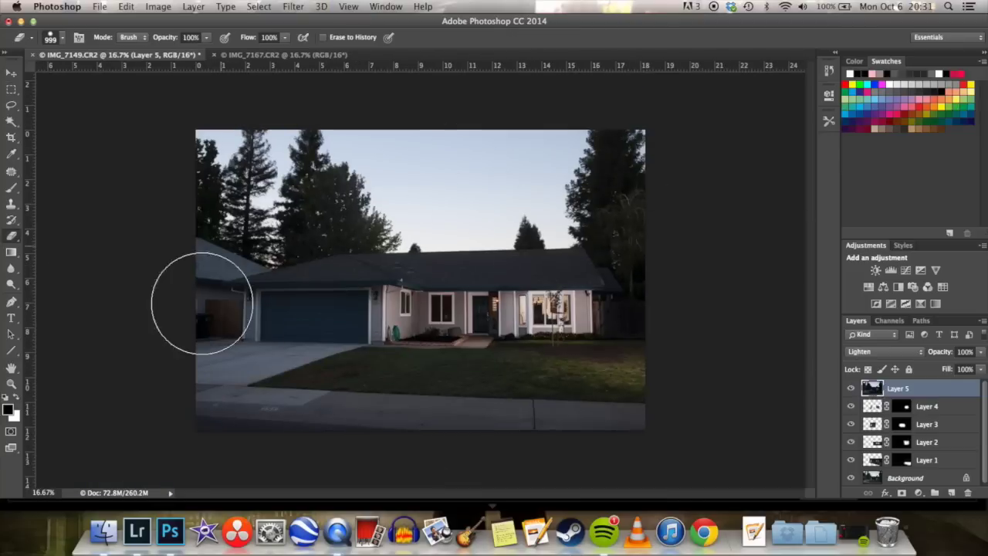
Open IMG_7165.CR2 from Lightroom in Photoshop and paste it into IMG_7149.CR2 as a new top layer with a white mask.
left_click(138, 531)
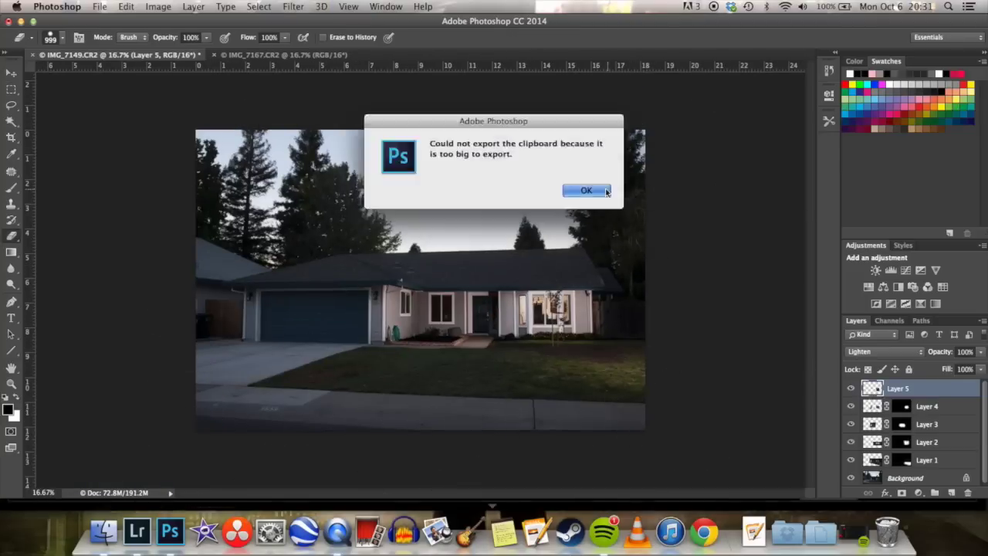
left_click(492, 467)
right_click(516, 463)
left_click(717, 267)
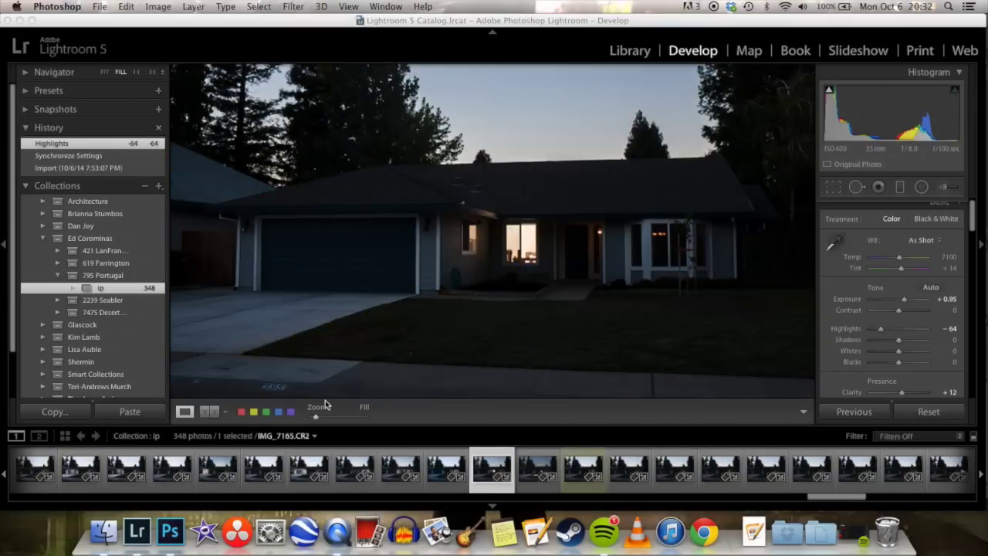
left_click(161, 55)
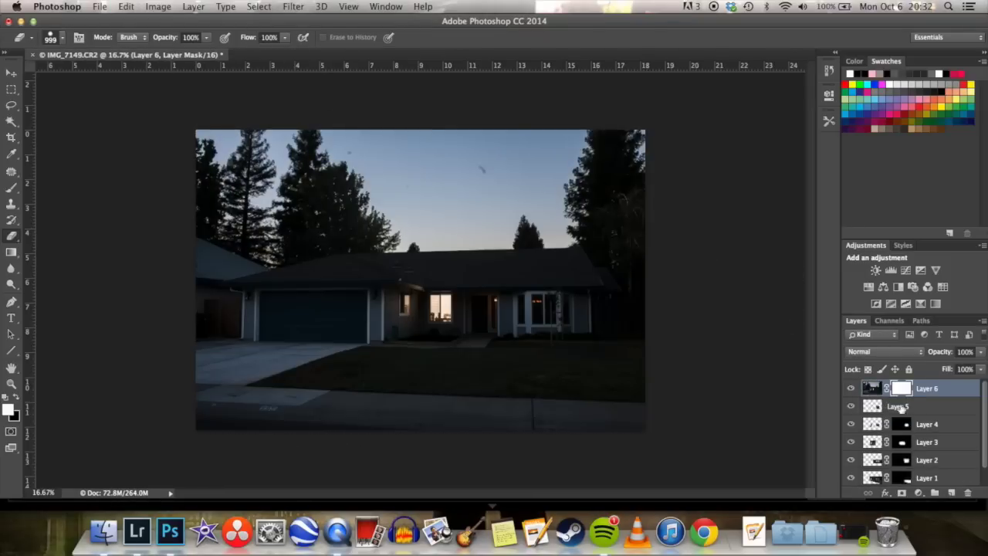
Lower Layer 6's opacity to 43% and align its image with the layers beneath around the window beside the front door.
left_click(980, 352)
left_click_drag(980, 368, 948, 369)
key("super+minus")
key("super+plus")
key("super+plus")
key("super+plus")
key("super+plus")
key("super+plus")
key("super+plus")
key("super+plus")
left_click_drag(708, 435, 410, 122)
left_click(11, 73)
left_click(872, 388)
left_click_drag(488, 244, 498, 256)
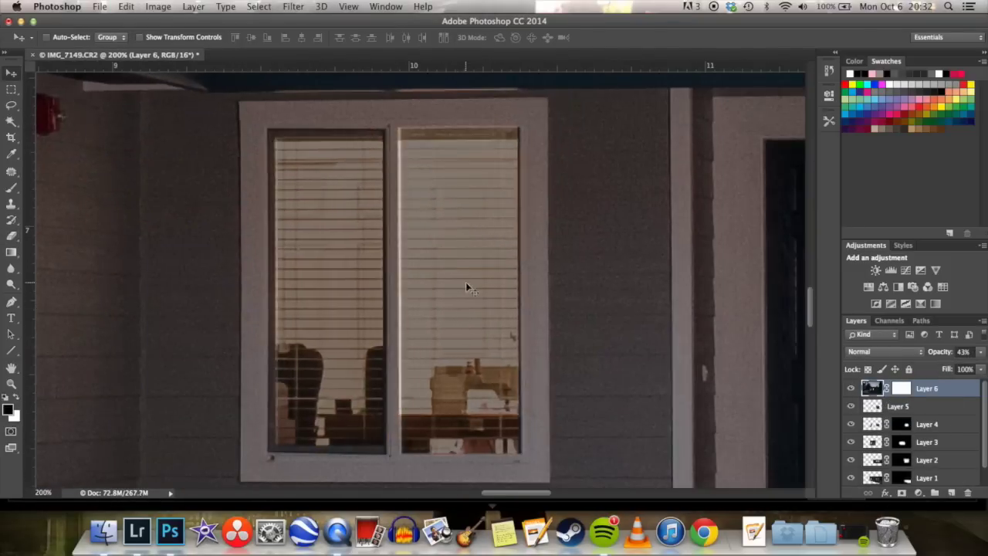
key("Right")
key("Right")
key("Down")
Set Layer 6's opacity to 100% and its blend mode to Lighten.
left_click(980, 352)
left_click_drag(948, 369, 982, 368)
left_click(884, 352)
left_click(880, 434)
key("super+minus")
key("super+minus")
key("super+minus")
key("super+minus")
key("super+minus")
key("super+minus")
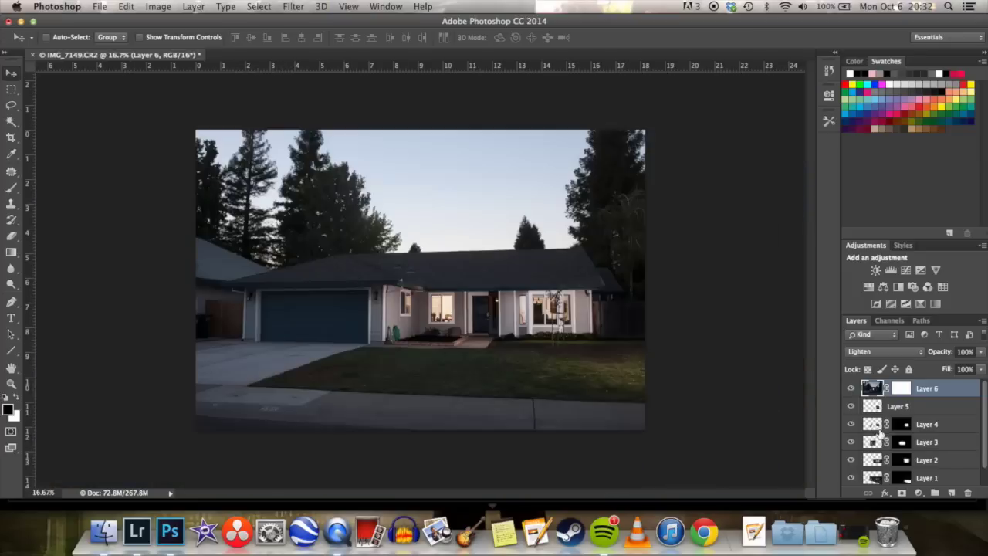
Erase the sky and outer surroundings from Layer 6's image, and undo the last eraser stroke.
left_click_drag(901, 388, 968, 492)
left_click(528, 196)
left_click(872, 387)
key("e")
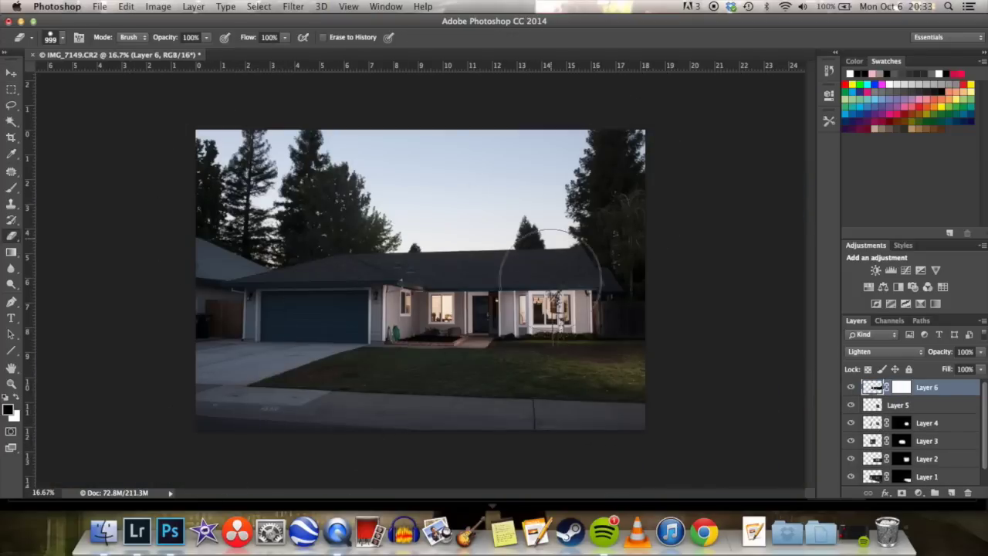
left_click(126, 7)
left_click(147, 45)
Erase the area around the front door from Layer 6 with a 219-pixel eraser, and check the layer's effect.
key("super+plus")
key("super+plus")
key("super+plus")
key("super+plus")
left_click_drag(509, 209, 229, 20)
left_click_drag(480, 297, 289, 305)
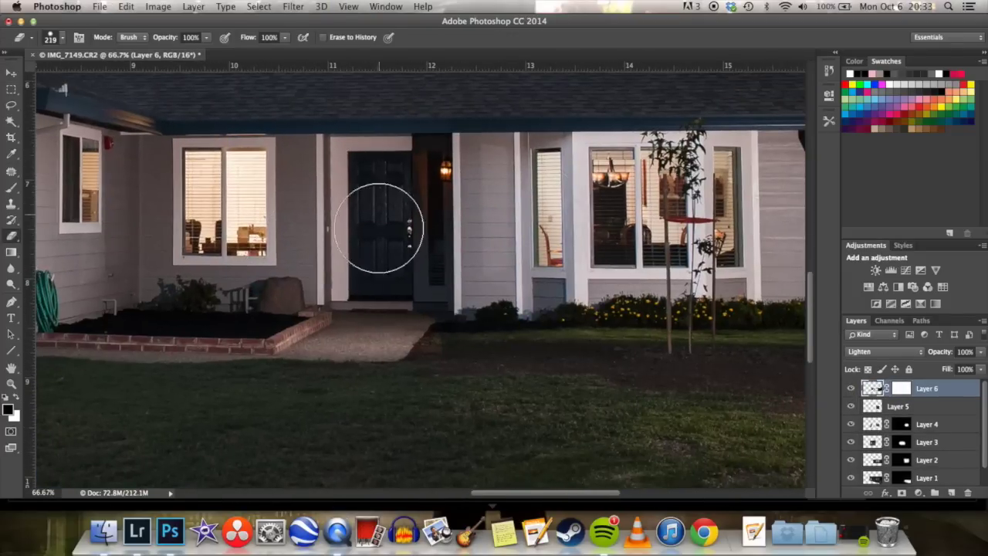
left_click(850, 392)
key("super+minus")
key("super+minus")
key("super+minus")
key("super+minus")
key("super+minus")
key("super+plus")
Find the exposure with the lit garage, IMG_7156.CR2, in Lightroom, open it in Photoshop and paste it into IMG_7149.CR2 as a new top layer.
left_click(137, 531)
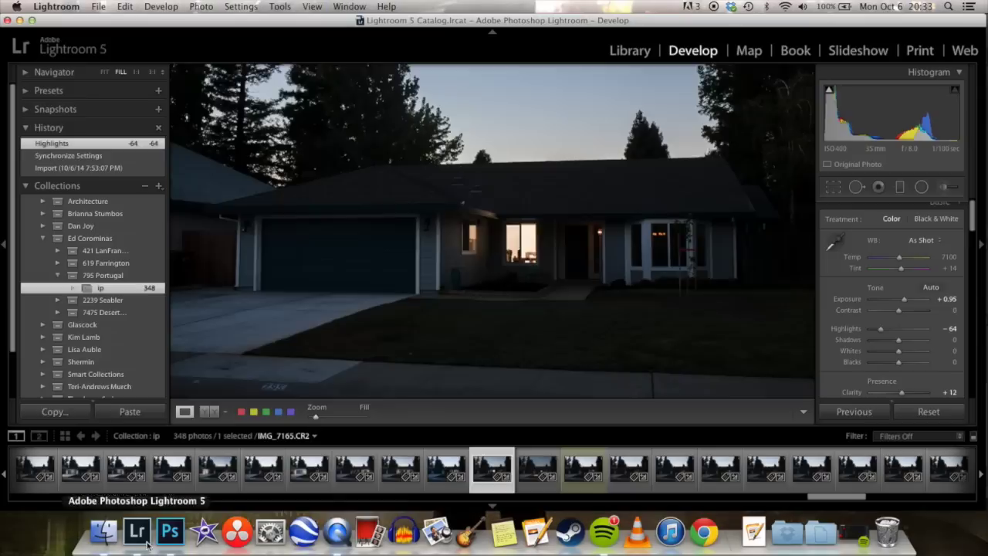
left_click(527, 461)
left_click(353, 467)
left_click(251, 467)
left_click(82, 467)
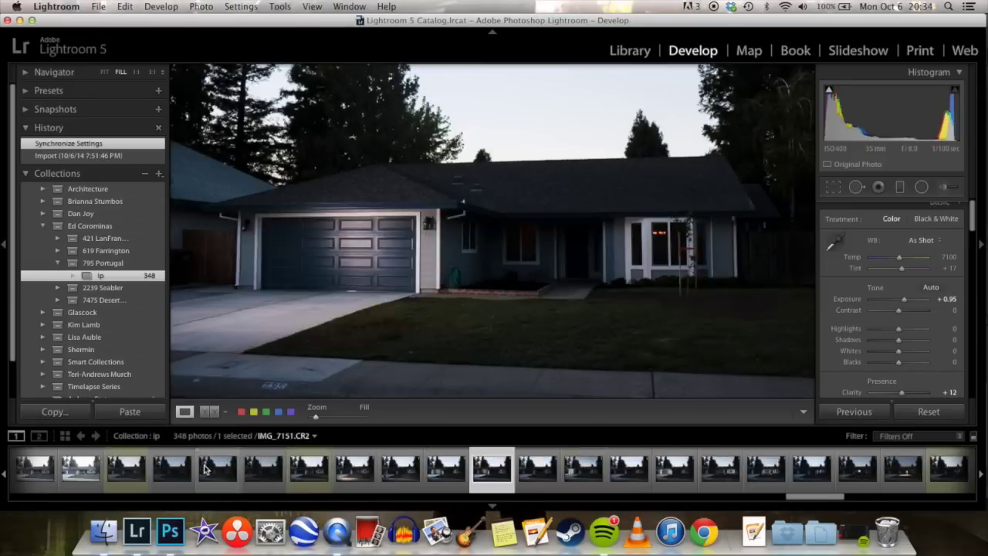
right_click(309, 267)
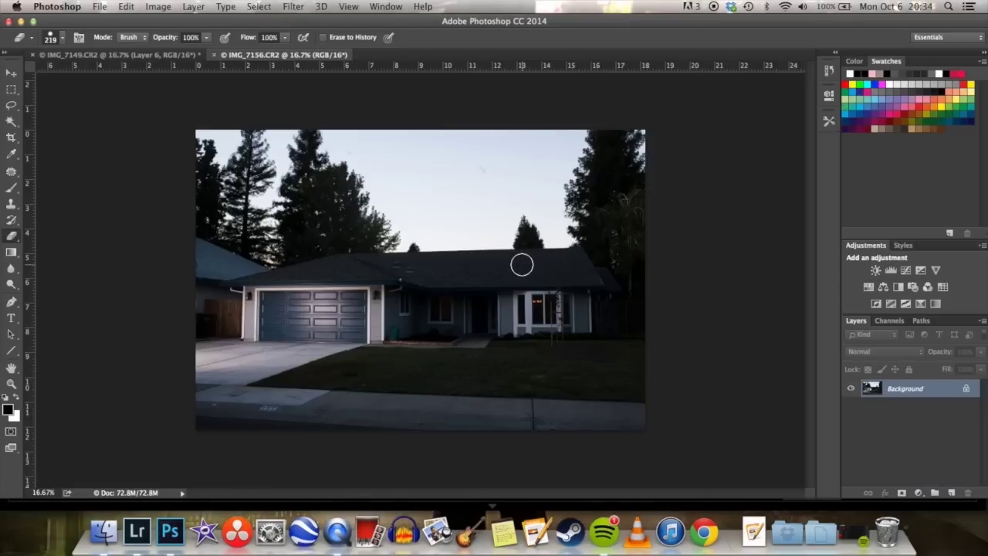
key("super+a")
key("super+c")
left_click(155, 55)
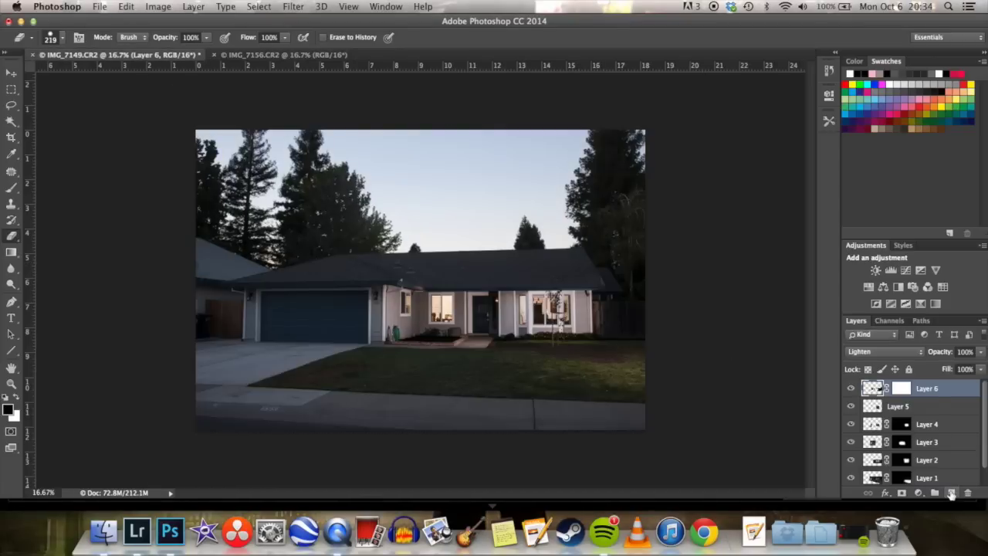
key("super+v")
Set Layer 7's blend mode to Lighten and its opacity to 35%.
left_click(880, 351)
left_click(887, 432)
left_click_drag(981, 353, 942, 366)
Align Layer 7 with the house in the layers beneath using the Move tool.
key("super+plus")
key("super+plus")
key("super+plus")
key("super+plus")
key("super+plus")
key("super+plus")
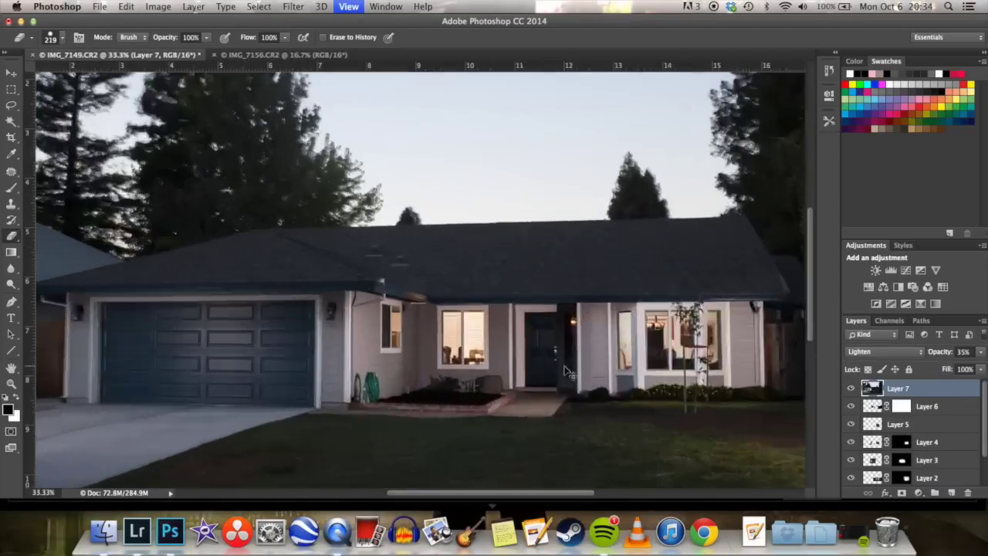
left_click_drag(306, 378, 978, 206)
left_click(11, 73)
left_click_drag(410, 302, 424, 310)
key("super+minus")
key("super+minus")
key("super+minus")
key("super+minus")
key("super+minus")
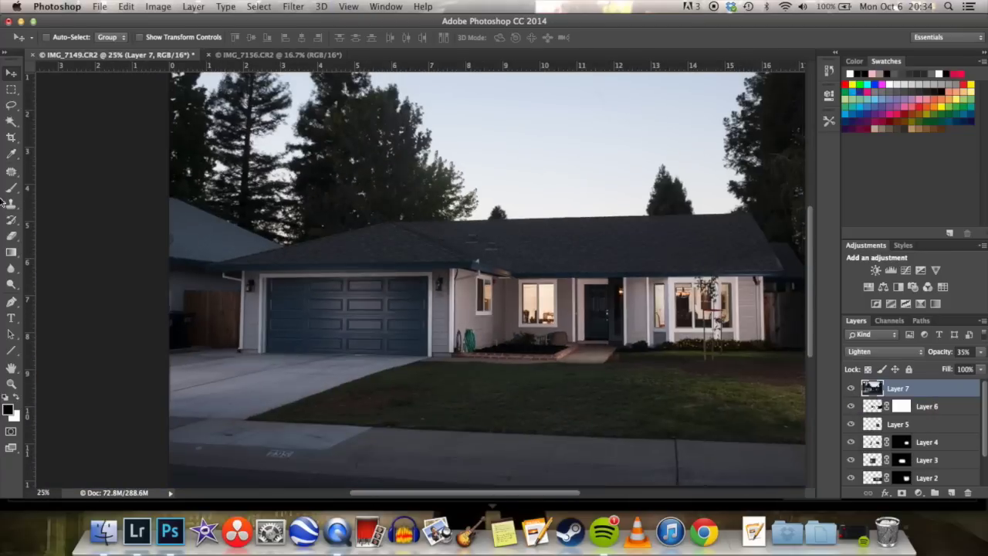
Erase the areas of Layer 7 away from the garage and driveway with an 1866-pixel eraser.
key("e")
mouse_move(240, 403)
left_mouse_down()
mouse_move(367, 408)
mouse_move(363, 375)
left_mouse_up()
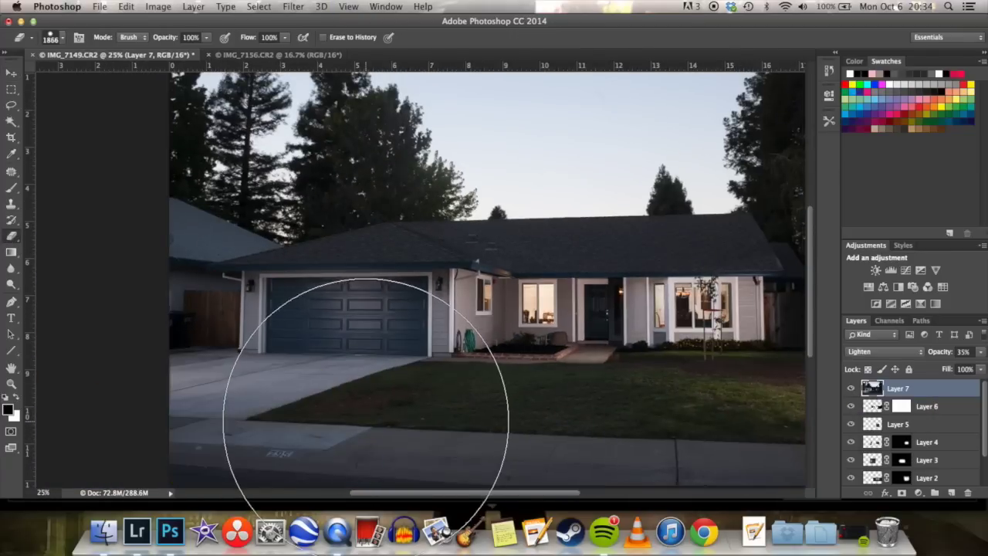
key("super+minus")
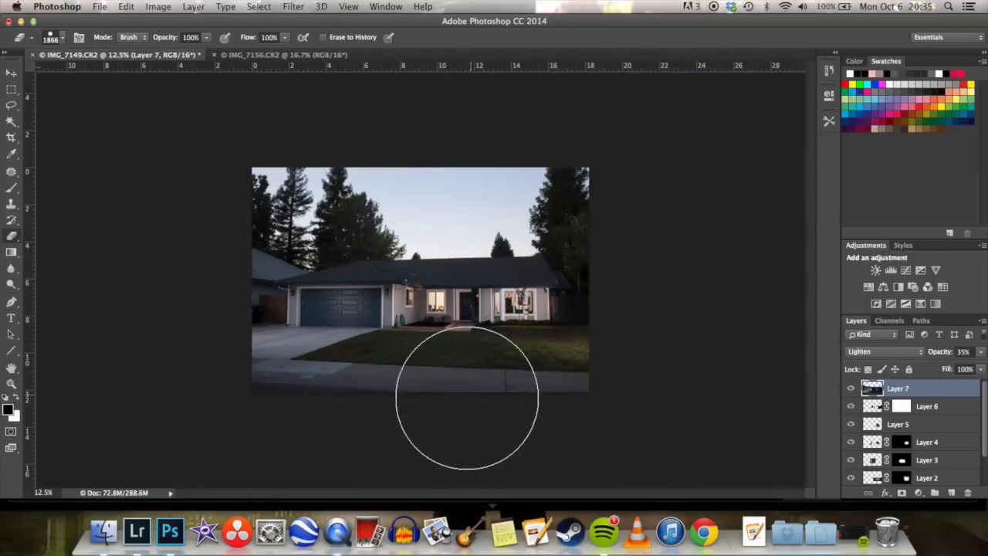
Add a black mask to Layer 7, paint white over the garage and driveway at 17% flow, and set the layer's opacity to 100%.
left_click(917, 493, "alt")
key("b")
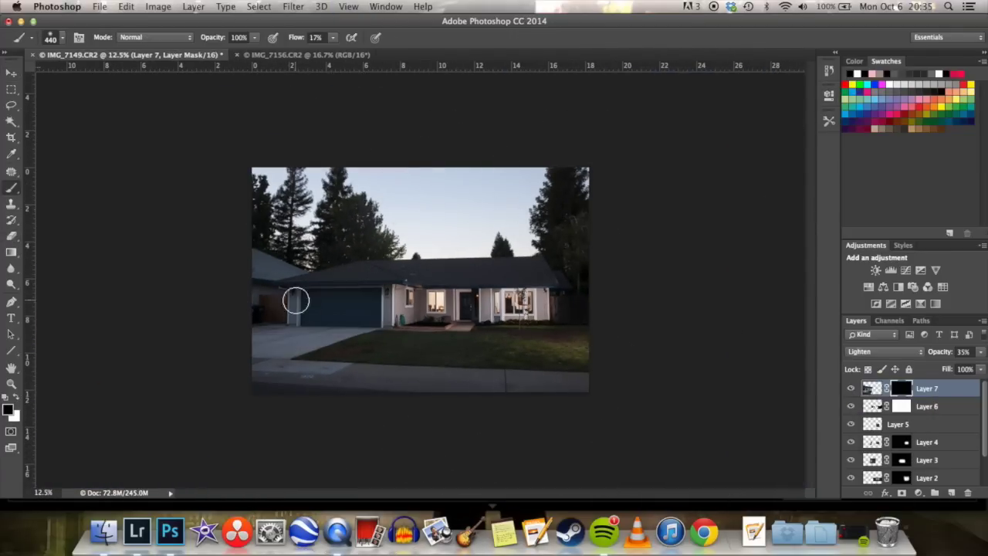
left_click(873, 388)
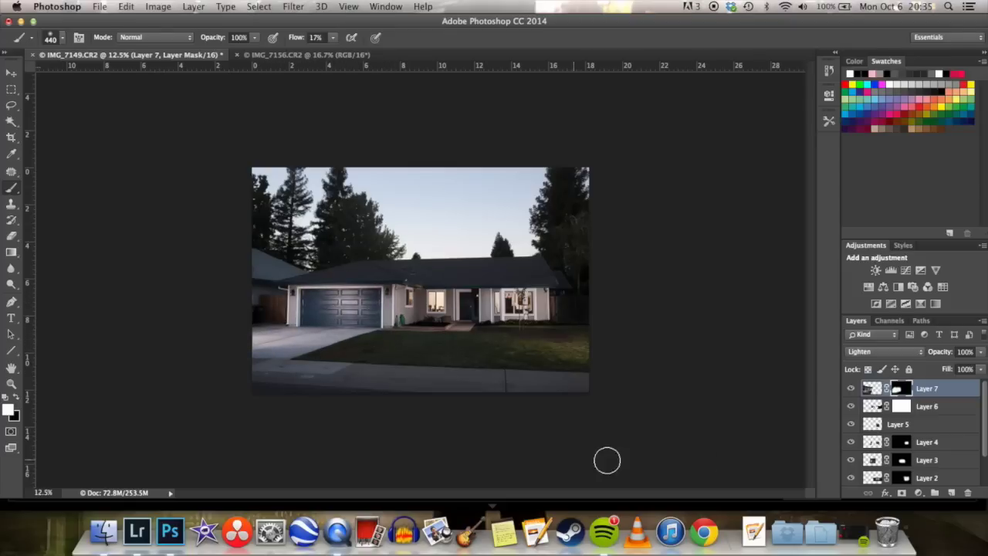
Try the Screen blend mode on Layer 7 and return it to Lighten at 100% opacity.
key("super+plus")
key("super+plus")
left_click(873, 352)
left_click(874, 361)
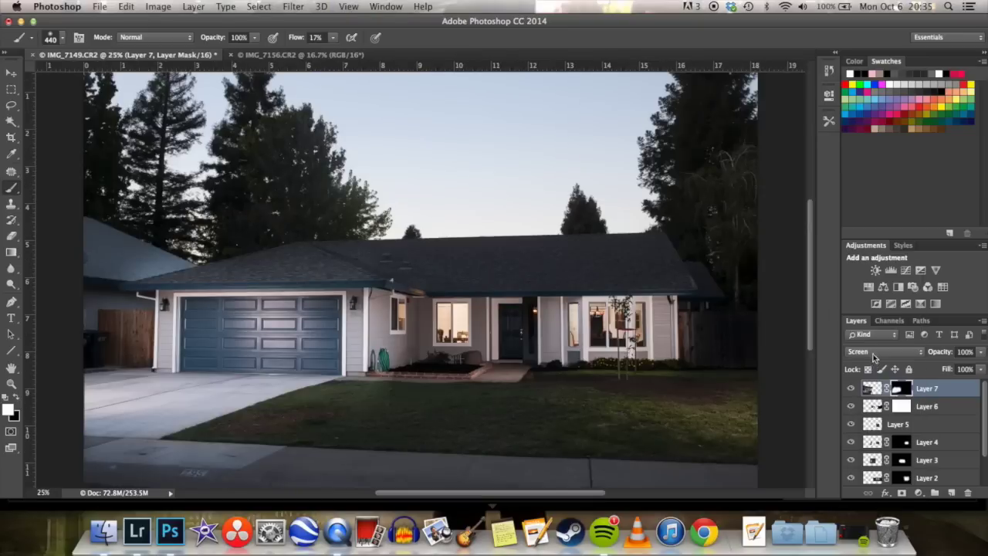
left_click(874, 354)
left_click(873, 342)
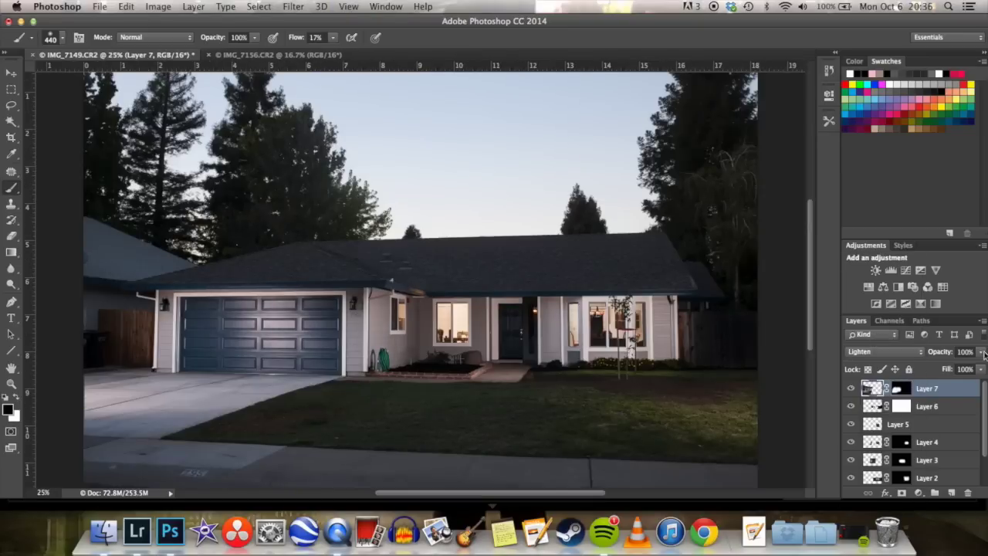
left_click(982, 353)
left_click(891, 353)
mouse_move(980, 366)
left_mouse_down()
mouse_move(946, 366)
mouse_move(982, 367)
left_mouse_up()
left_click(891, 361)
left_click(890, 353)
left_click(890, 344)
Refine Layer 7's mask around the garage and the roof above it with the brush at 17% flow.
left_click(900, 388)
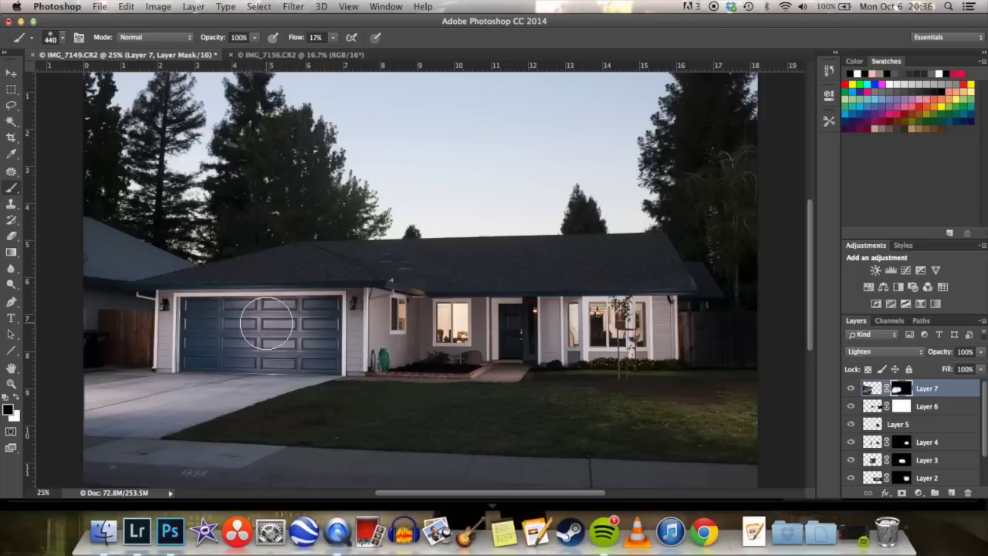
key("x")
mouse_move(259, 255)
left_mouse_down()
mouse_move(283, 261)
mouse_move(243, 263)
left_mouse_up()
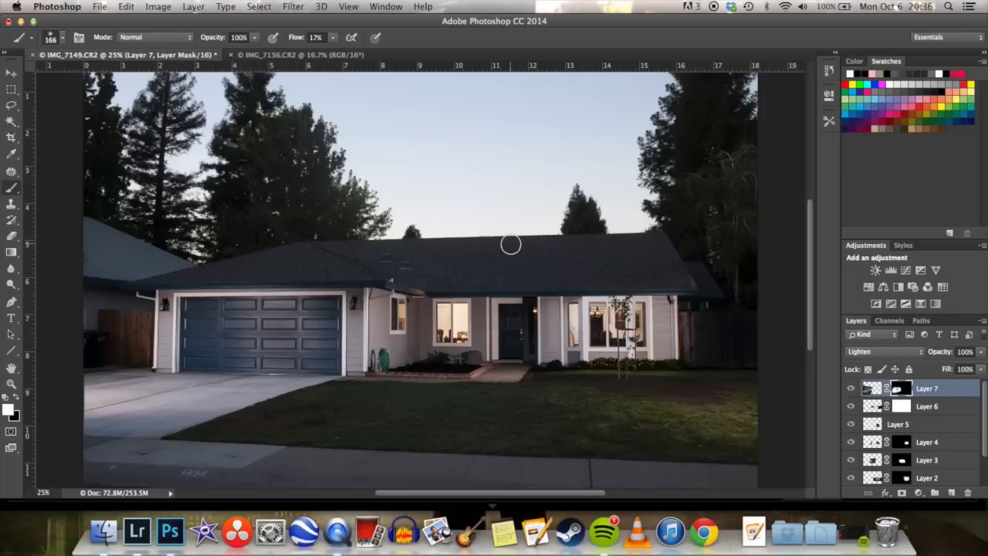
key("super+minus")
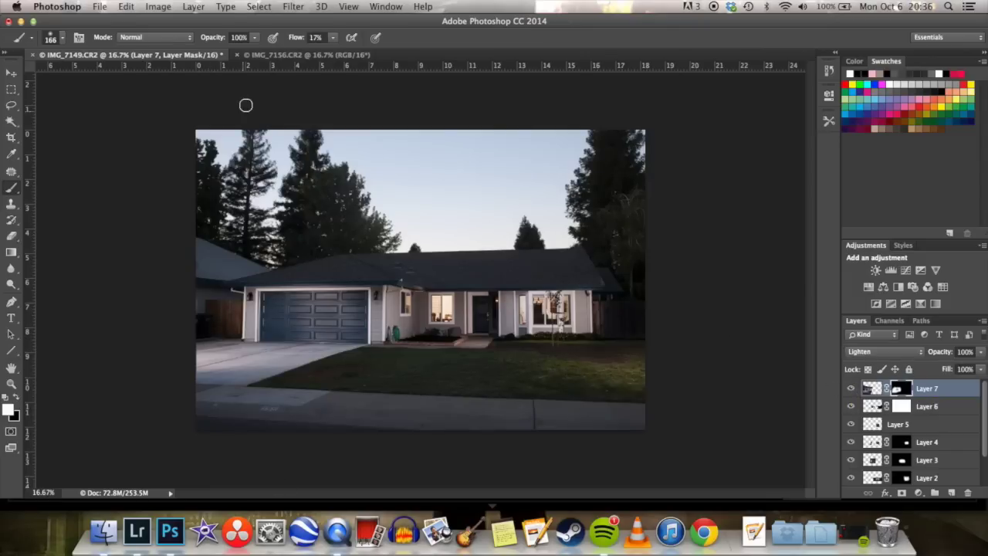
Close IMG_7156.CR2 without saving and switch to Lightroom, dismissing the clipboard alert.
left_click(237, 55)
left_click(450, 191)
left_click(138, 531)
left_click(586, 190)
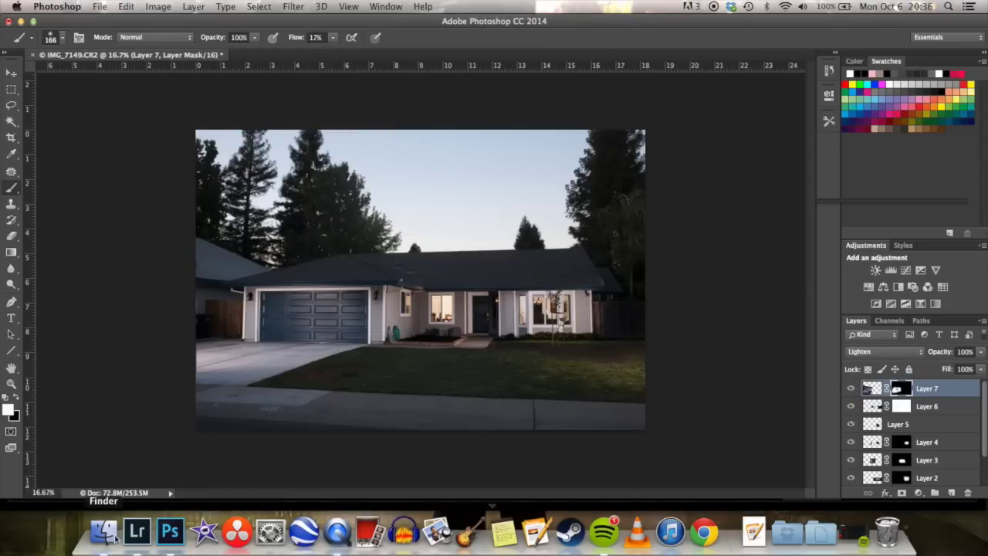
Step through the following exposures in Lightroom to find one that lights the front lawn.
key("Right")
key("Right")
key("Right")
key("Right")
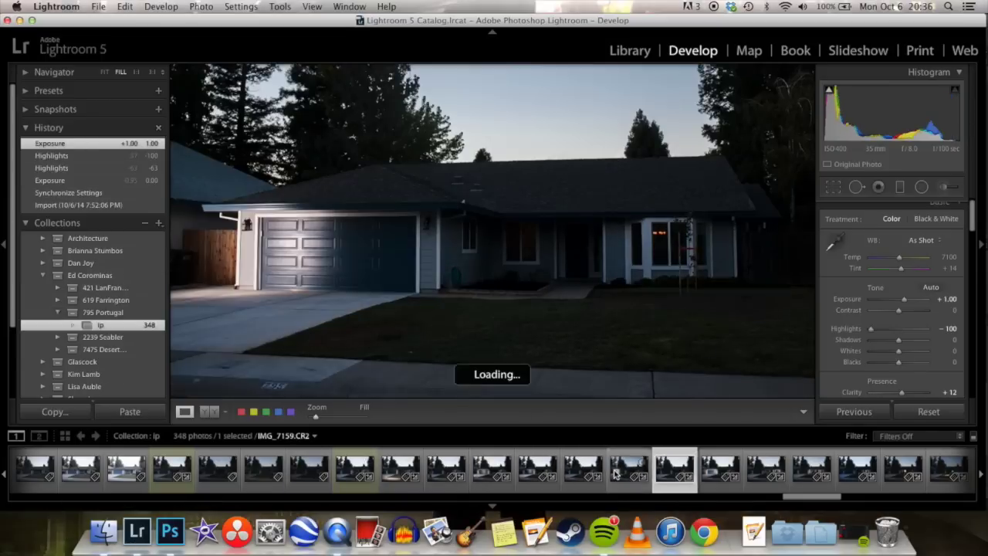
key("Right")
key("Right")
key("Right")
key("Right")
key("Right")
key("Right")
key("Right")
key("Right")
key("Right")
key("Right")
key("Right")
key("Right")
key("Right")
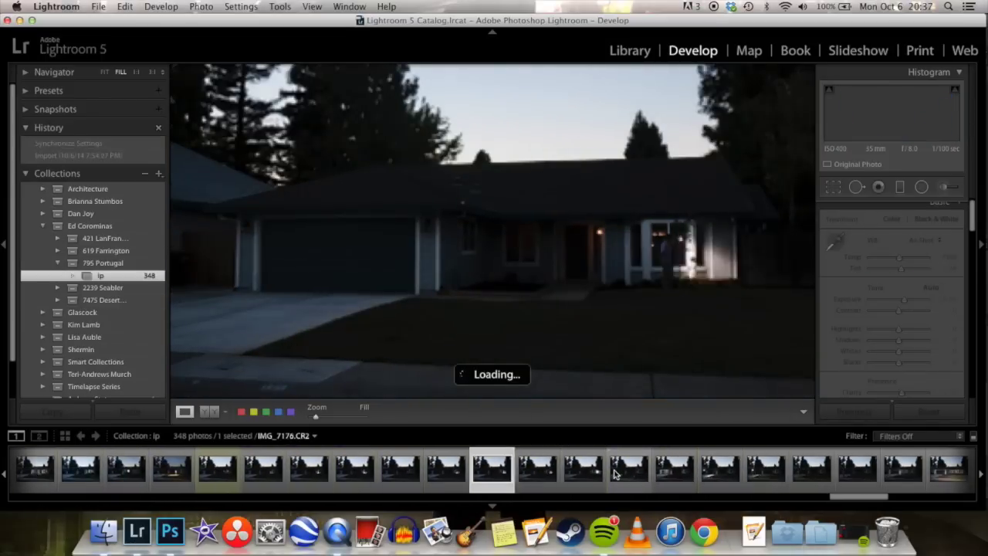
key("Right")
key("Right")
key("Right")
key("Right")
key("Right")
key("Right")
key("Right")
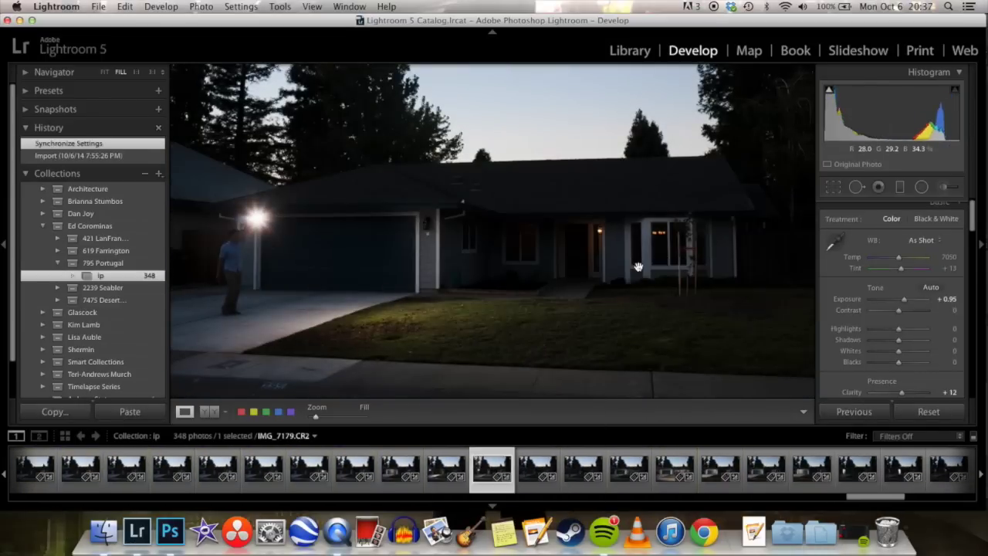
Open IMG_7179.CR2 in Photoshop and paste it into IMG_7149.CR2 as a new top layer.
key("super+Tab")
key("super+a")
key("super+c")
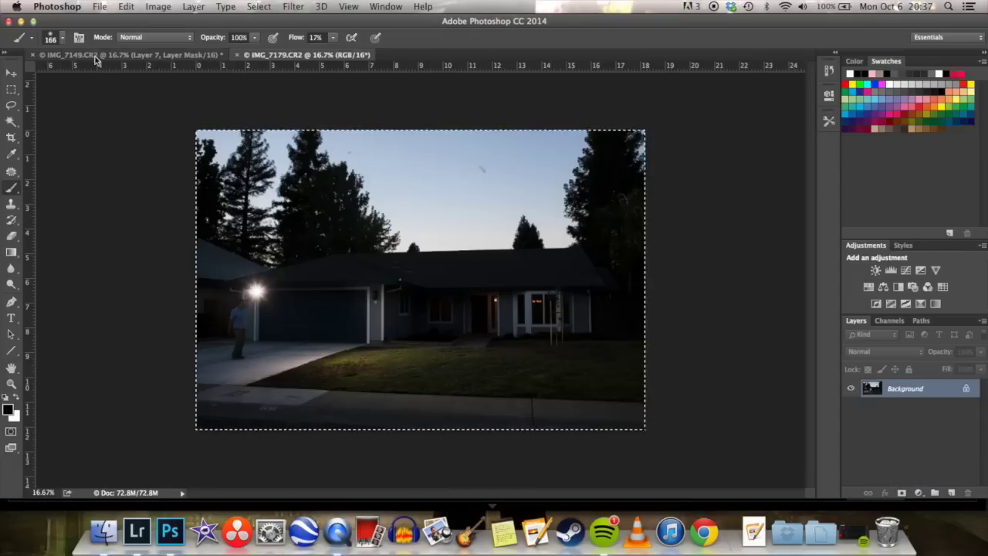
left_click(97, 55)
key("super+v")
Lower Layer 8's opacity to 52% and align it with the layers beneath near the garage and lawn using the Move tool.
left_click(980, 351)
left_click_drag(981, 366, 952, 367)
key("super+plus")
key("super+plus")
key("super+plus")
key("super+plus")
key("super+plus")
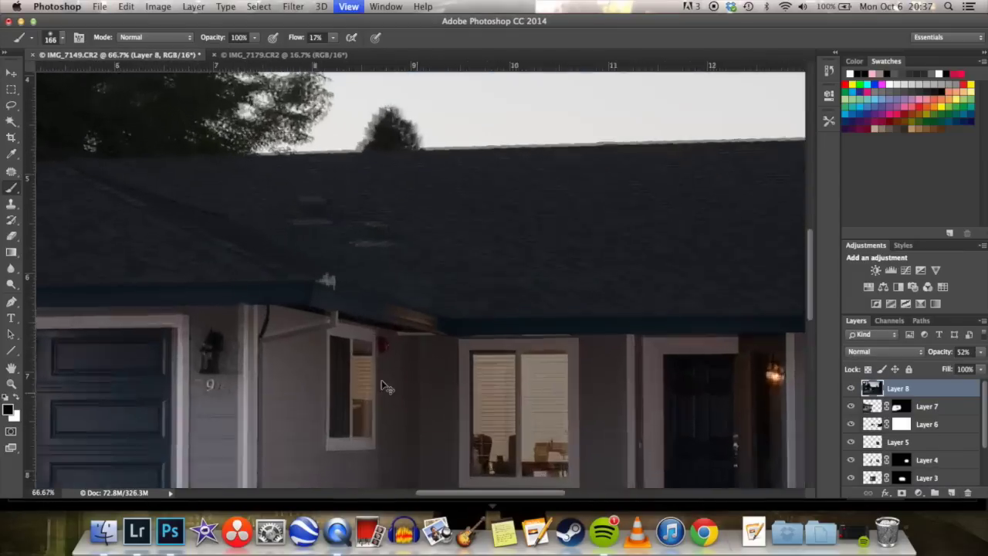
left_click_drag(383, 386, 528, 145)
key("v")
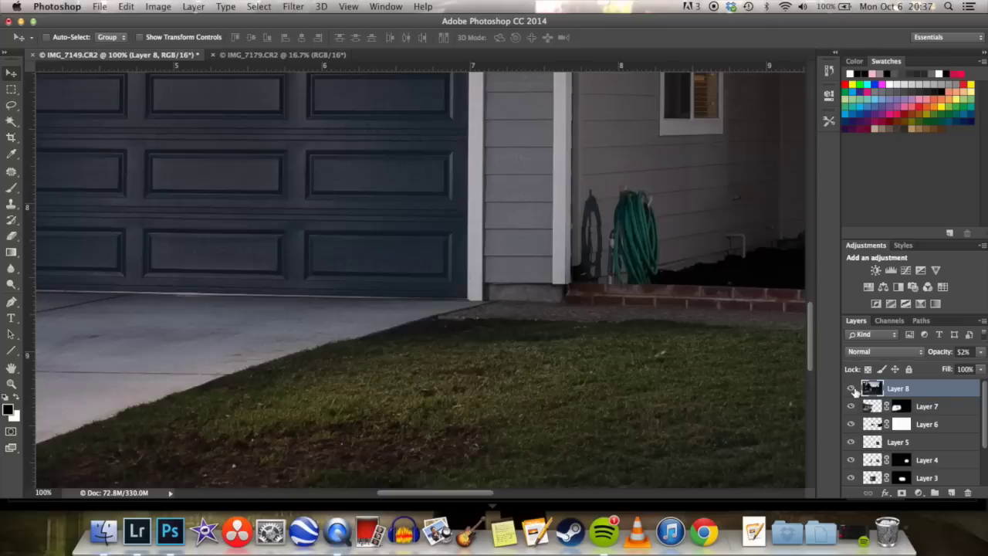
Set Layer 8's opacity to 100%, erase its sky with an 1866-pixel eraser, and undo the stroke over the driveway side.
key("ctrl+0")
left_click_drag(981, 351, 986, 366)
key("e")
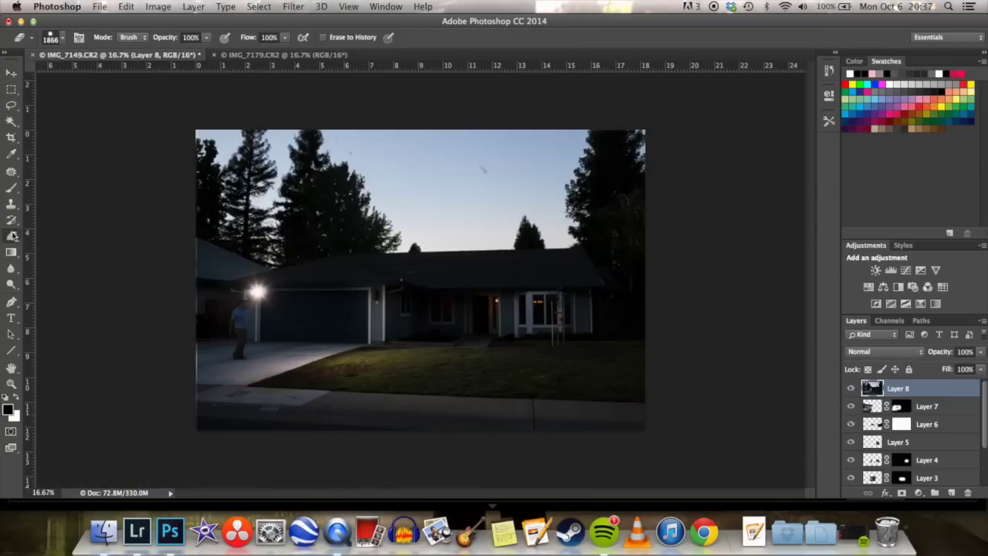
left_click_drag(143, 301, 154, 298)
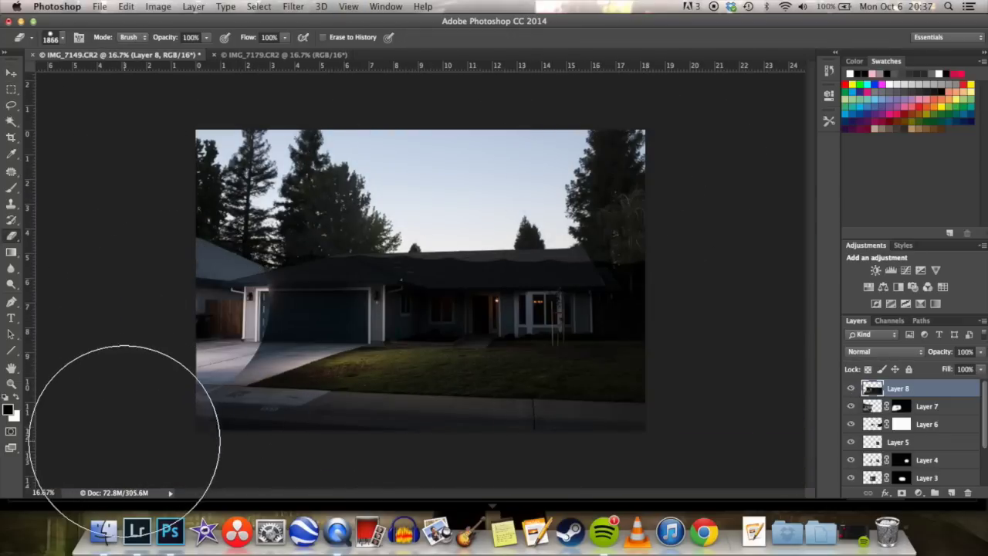
left_click(126, 7)
left_click(137, 44)
Add a layer mask to Layer 8 and invert it to black, discarding the extra empty layer.
left_click(951, 493)
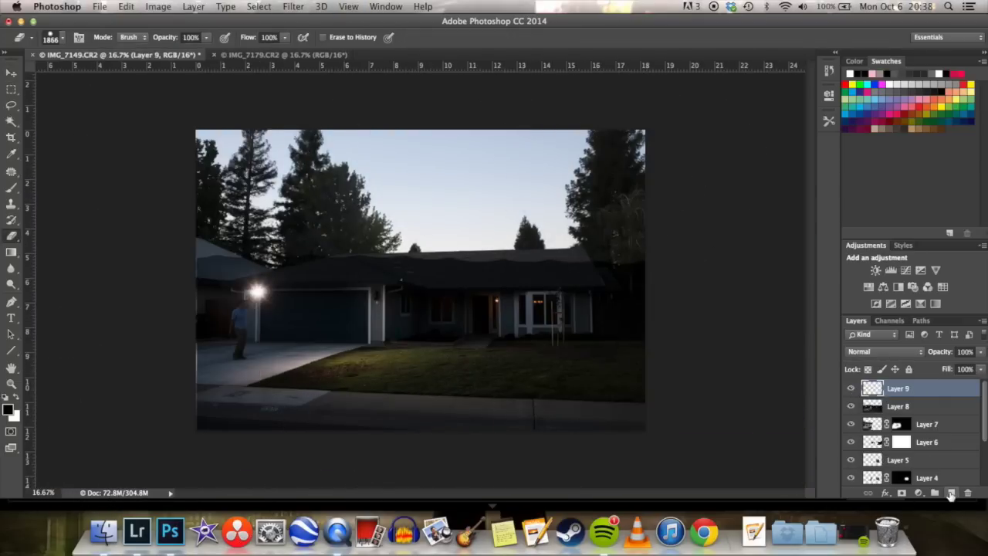
left_click(968, 494)
left_click(902, 493)
double_click(901, 390)
key("super+i")
left_click(873, 389)
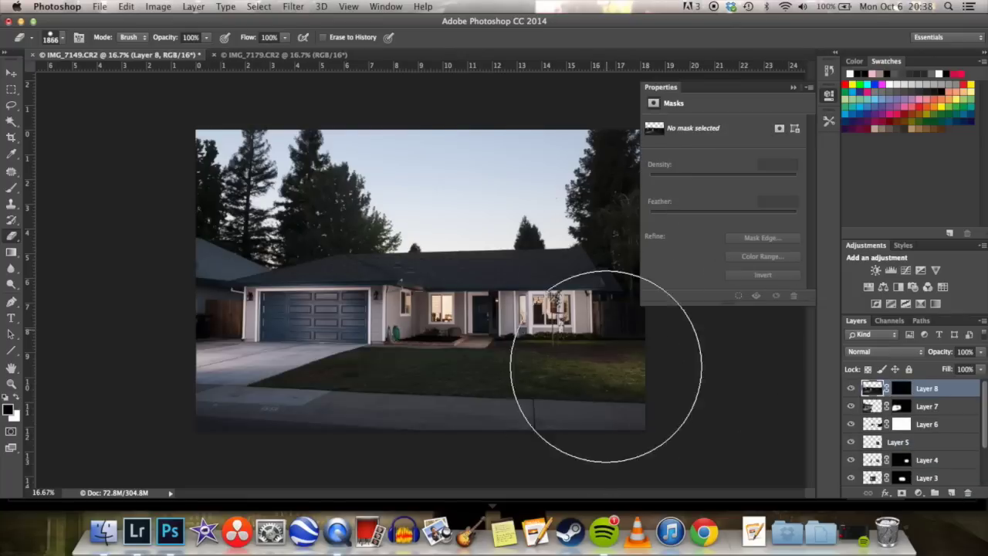
Undo the last edit on Layer 8 and invert its layer mask from the mask properties.
left_click(126, 6)
left_click(137, 45)
left_click(901, 389)
left_click(765, 274)
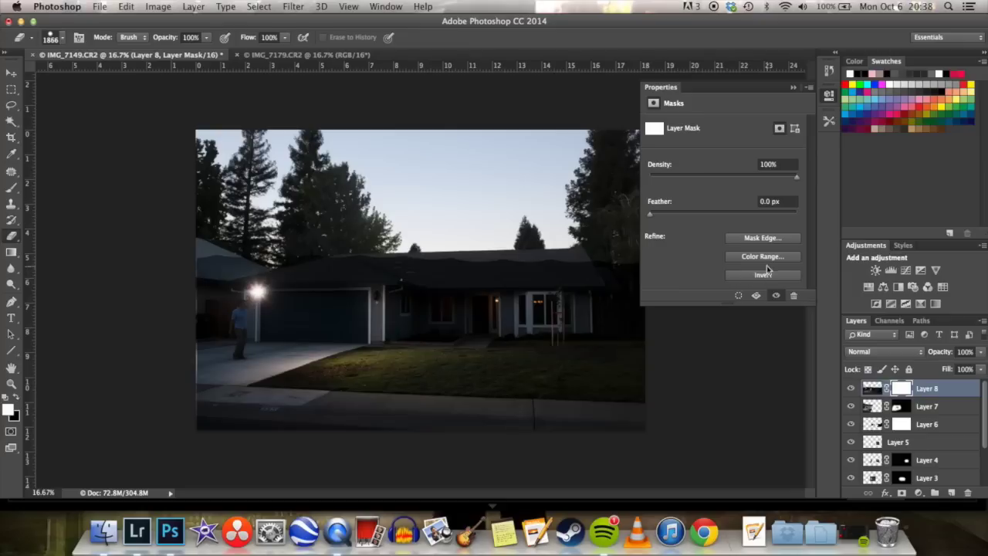
Invert Layer 8's mask to black, paint the lawn back in with an 831-pixel brush at 17% flow, and compare with the layer hidden.
left_click(764, 274)
left_click(793, 87)
key("b")
left_click_drag(269, 363, 320, 363)
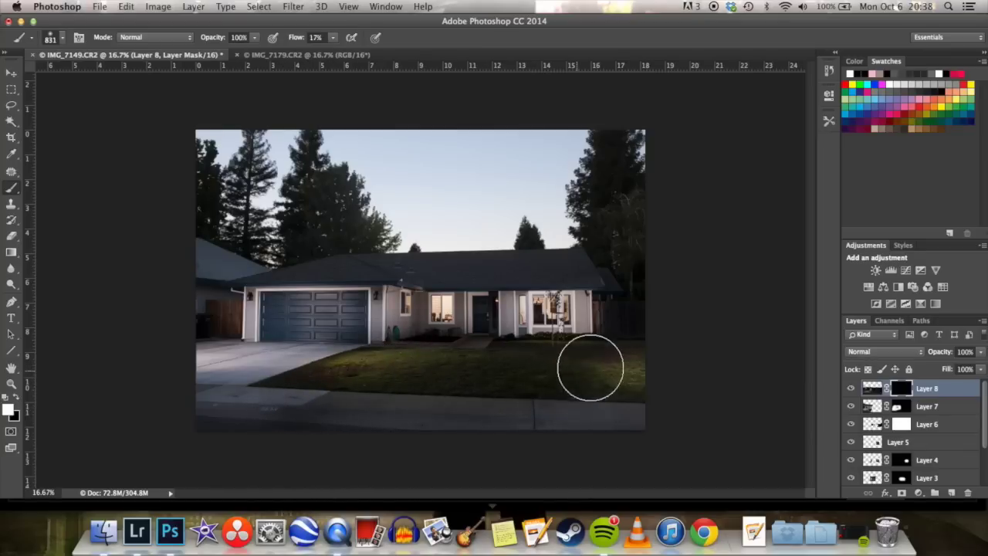
left_click(851, 389)
left_click(852, 389)
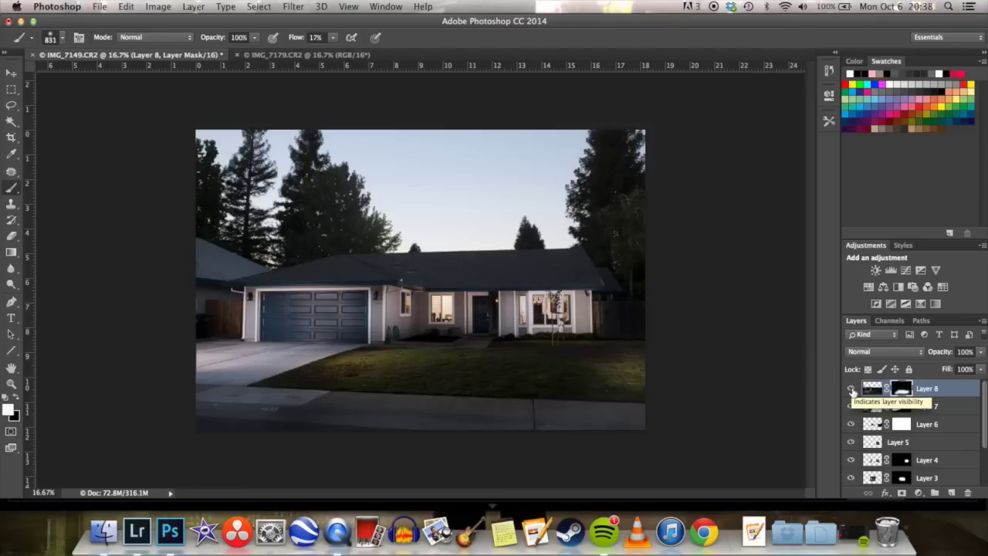
Set Layer 8's blend mode to Lighten.
left_click(867, 390)
left_click(870, 352)
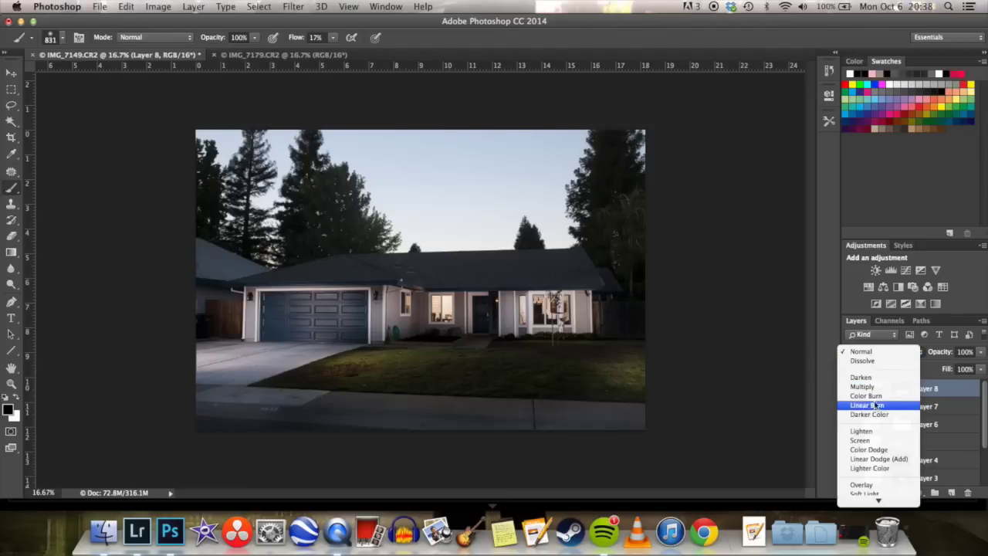
left_click(882, 431)
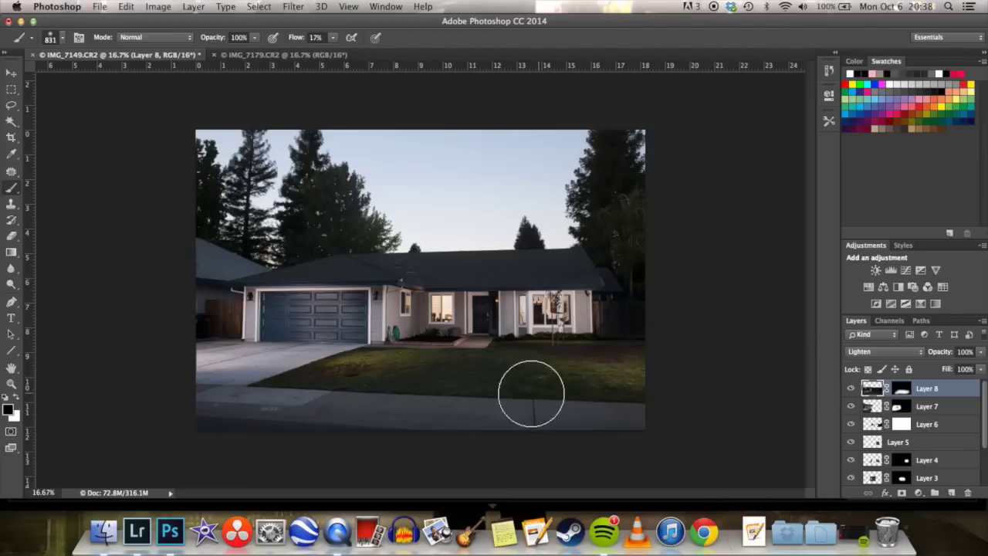
Switch to Lightroom and select IMG_7189.CR2, the dark exposure with both garage lamps lit.
left_click(138, 531)
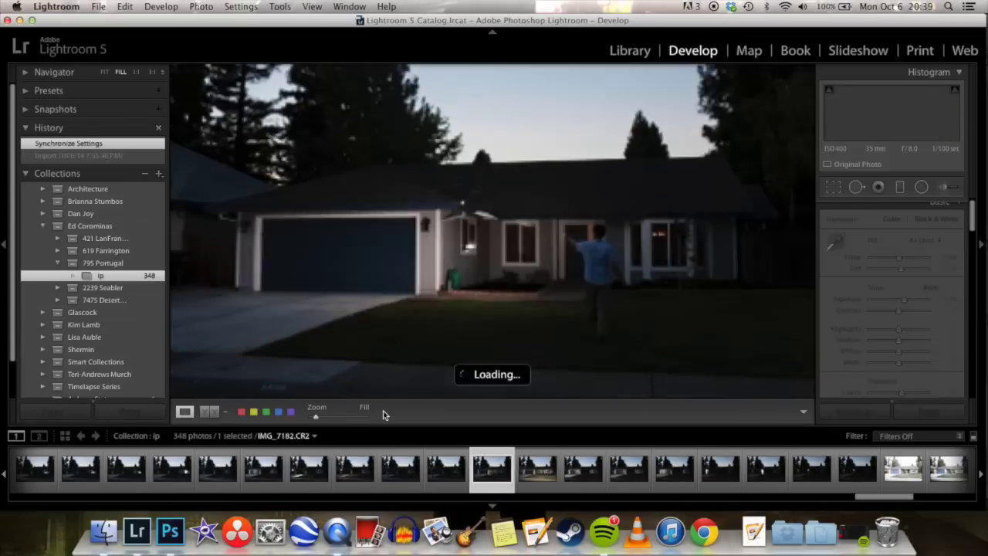
left_click(168, 531)
left_click(137, 531)
left_click(165, 537)
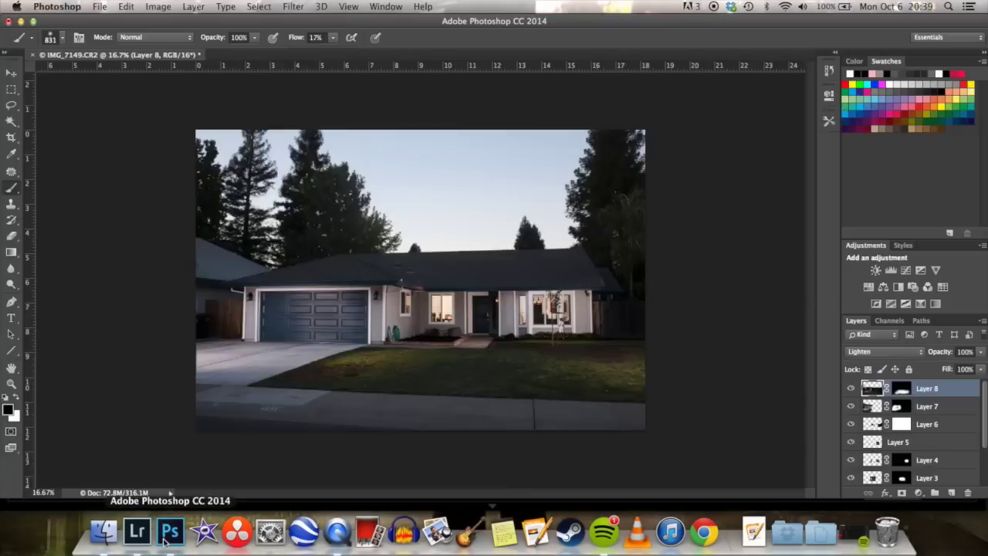
left_click(139, 533)
key("Right")
key("Right")
key("Right")
key("Right")
key("Right")
scroll(954, 302, "down", 2)
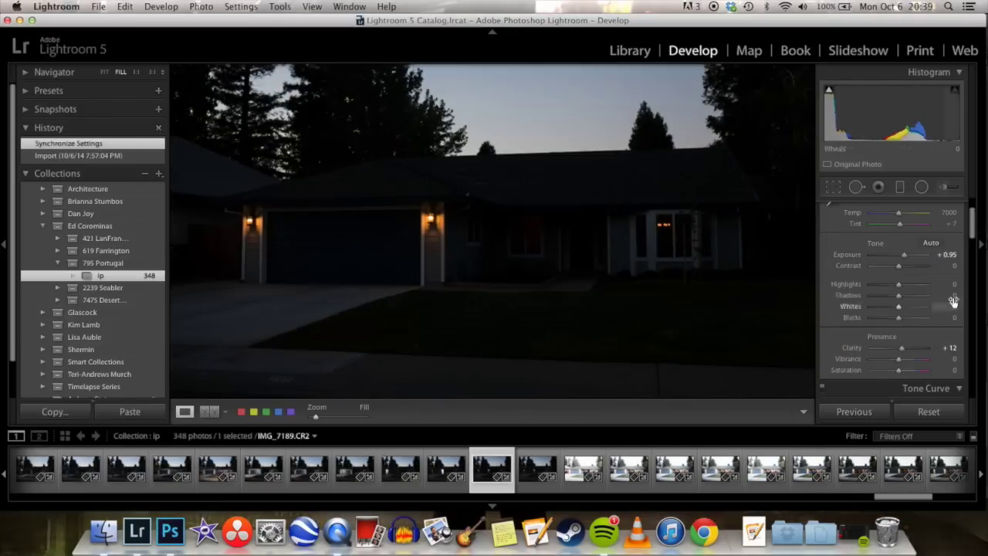
Set IMG_7189.CR2's Highlights to +66 and Whites to +39, and open the photo for editing in Photoshop.
left_click_drag(899, 284, 913, 307)
left_click_drag(913, 306, 910, 307)
left_click_drag(476, 208, 479, 197)
right_click(523, 179)
mouse_move(551, 268)
left_click(696, 269)
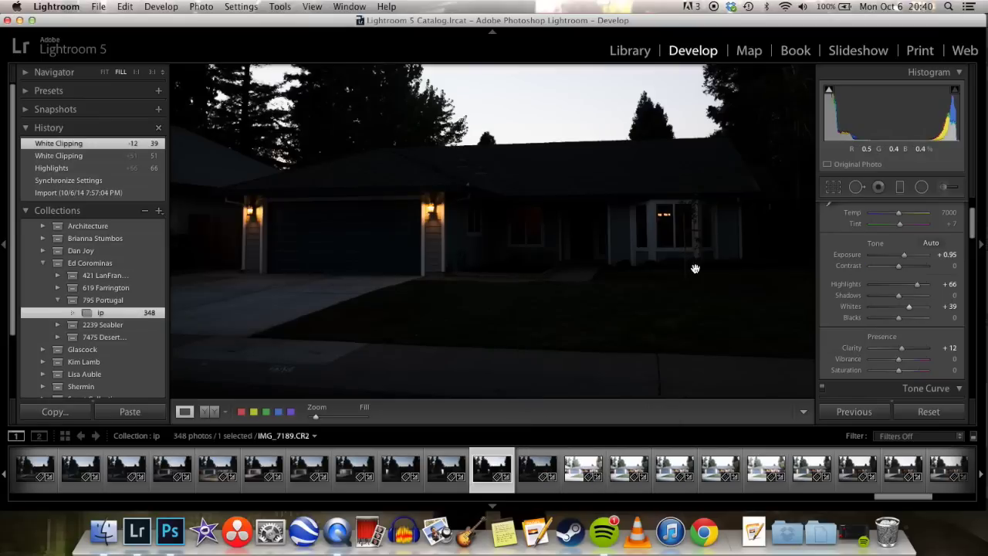
Copy the whole IMG_7189.CR2 image in Photoshop and paste it as a new layer into IMG_7149.CR2.
left_click(137, 533)
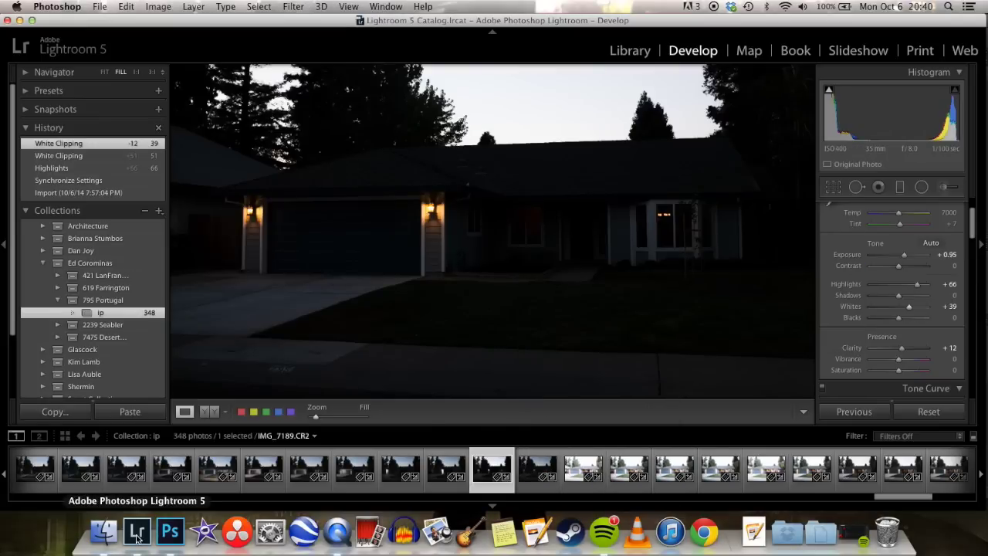
key("super+a")
key("super+c")
key("ctrl+Tab")
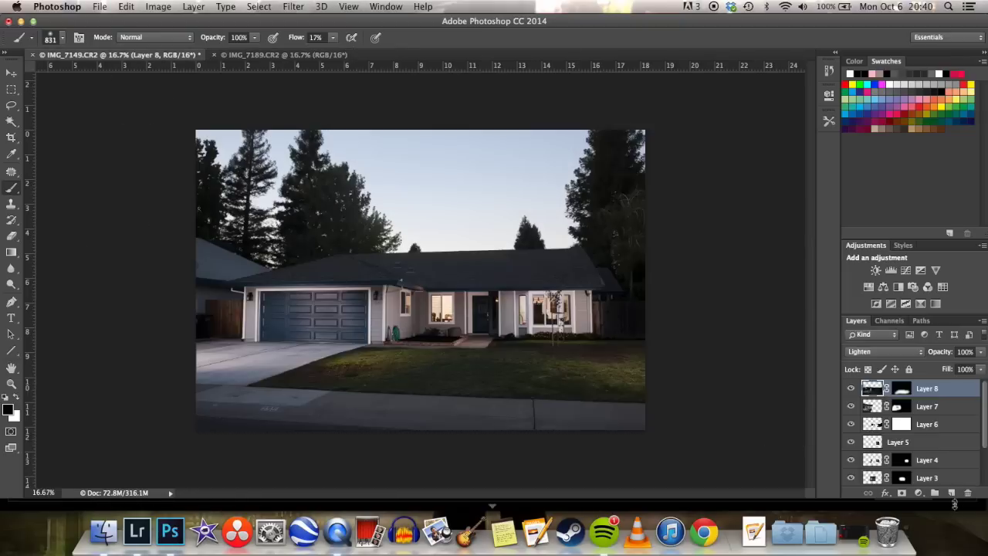
key("super+v")
Set Layer 9 to Lighten at 37% opacity and align it with the layers beneath at the garage's right lamp using the Move tool.
left_click(884, 352)
left_click(871, 438)
left_click_drag(980, 352, 944, 368)
key("super+plus")
key("super+plus")
key("super+plus")
key("super+plus")
key("super+plus")
key("super+plus")
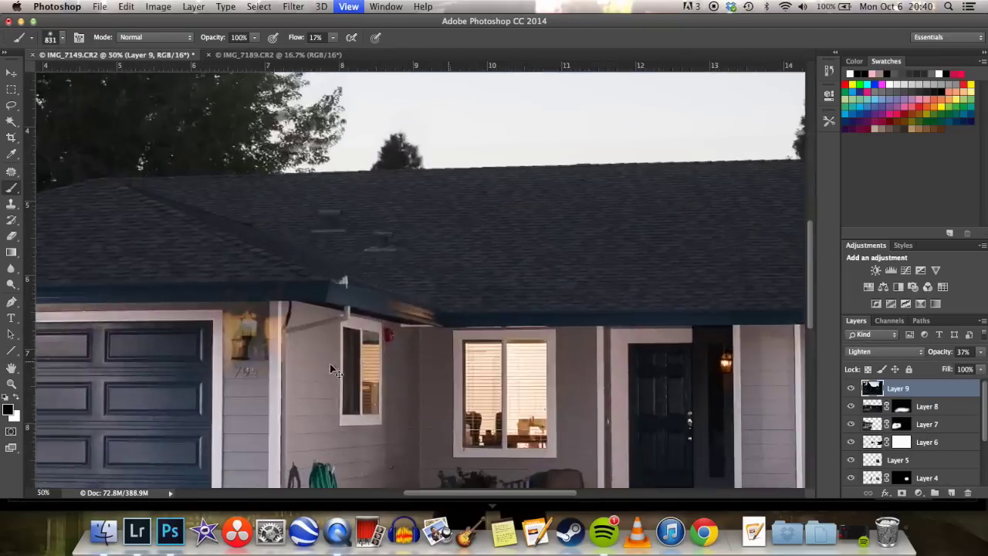
left_click_drag(167, 429, 716, 238)
key("v")
left_click_drag(474, 305, 462, 333)
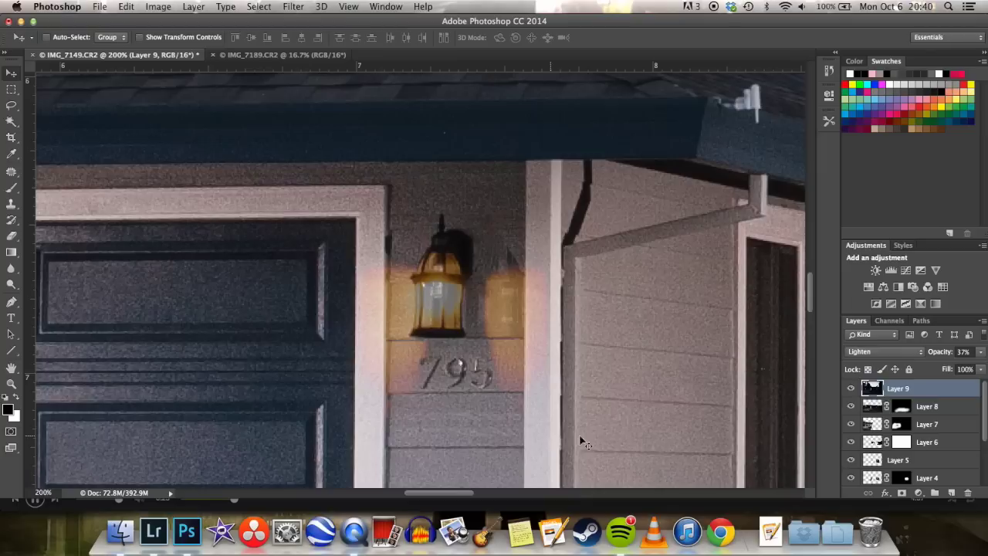
Change Layer 9 to Screen blending at 100% opacity and duplicate the layer.
left_click(853, 389)
left_click(852, 389)
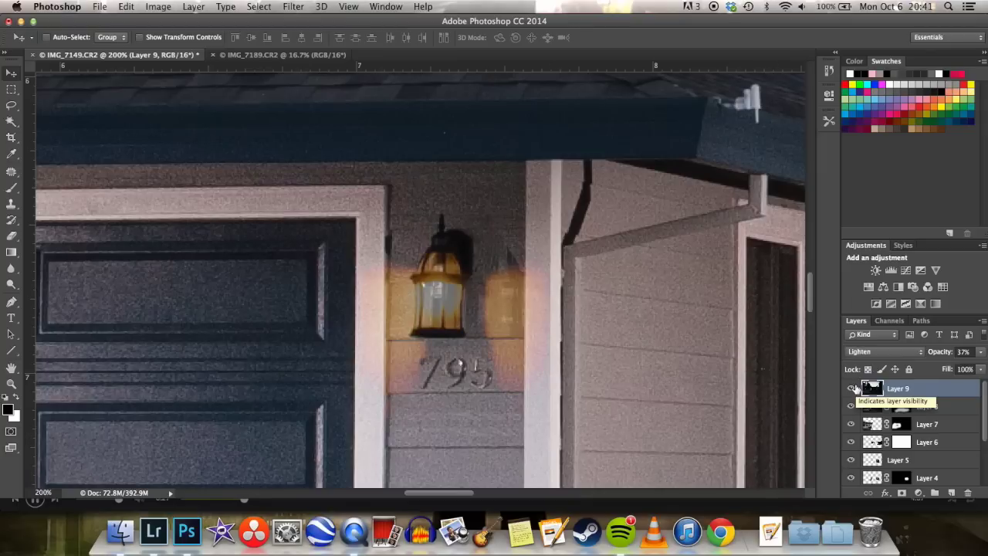
left_click_drag(976, 362, 985, 369)
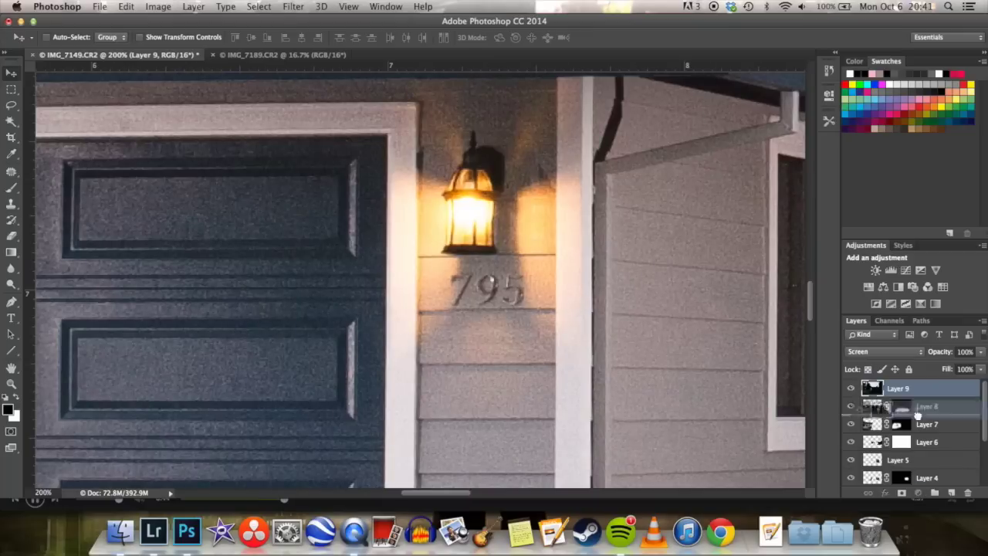
key("ctrl+j")
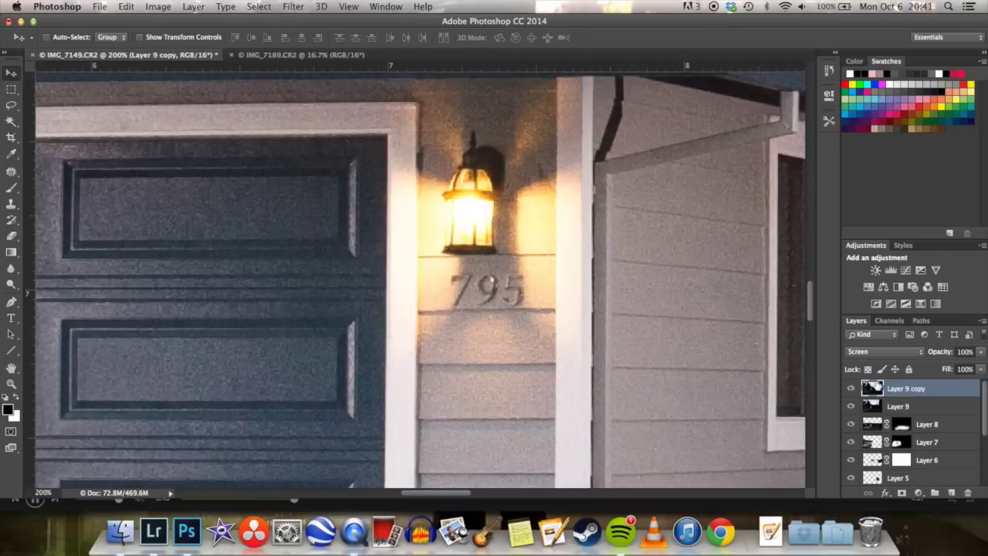
Erase the areas away from the garage lamps on Layer 9 and its copy with an 1866-pixel eraser.
key("super+minus")
key("super+minus")
key("super+minus")
key("super+minus")
key("super+minus")
key("super+minus")
left_click(878, 406)
key("e")
left_click_drag(212, 151, 412, 165)
mouse_move(717, 417)
left_mouse_down()
mouse_move(330, 426)
mouse_move(698, 317)
left_mouse_up()
left_click(906, 388)
mouse_move(185, 296)
left_mouse_down()
mouse_move(627, 159)
mouse_move(615, 177)
left_mouse_up()
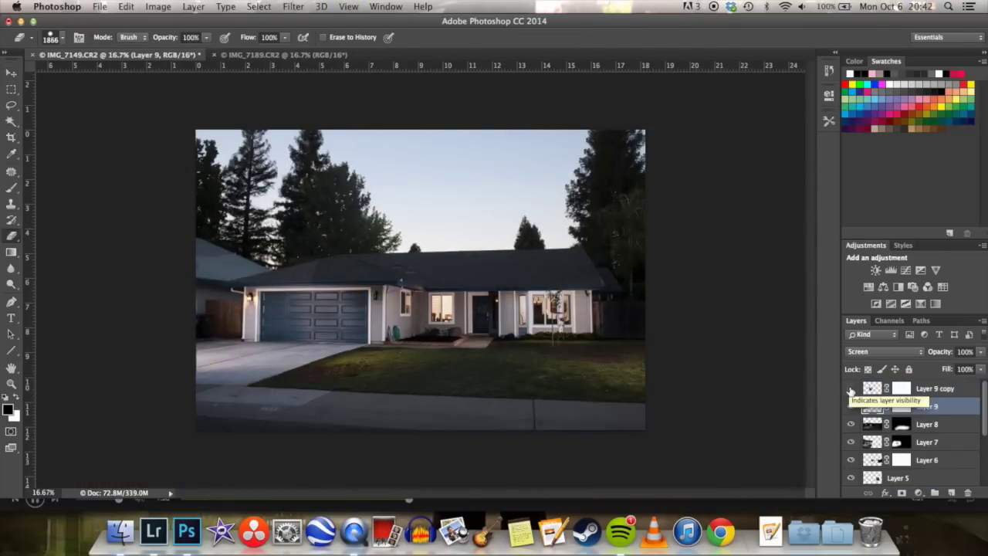
Align Layer 9 with the garage's left lamp using the Move tool.
key("super+plus")
key("super+plus")
key("super+plus")
key("super+plus")
key("super+plus")
left_click_drag(232, 348, 666, 335)
key("super+plus")
key("super+plus")
key("v")
mouse_move(540, 288)
left_mouse_down()
mouse_move(544, 309)
mouse_move(116, 286)
left_mouse_up()
Invert Layer 9's mask to black and paint the left garage lamp's glow back in with an 88-pixel brush.
left_click(851, 407)
double_click(902, 406)
left_click(763, 275)
left_click(796, 86)
left_click(11, 188)
left_click_drag(536, 340, 552, 294)
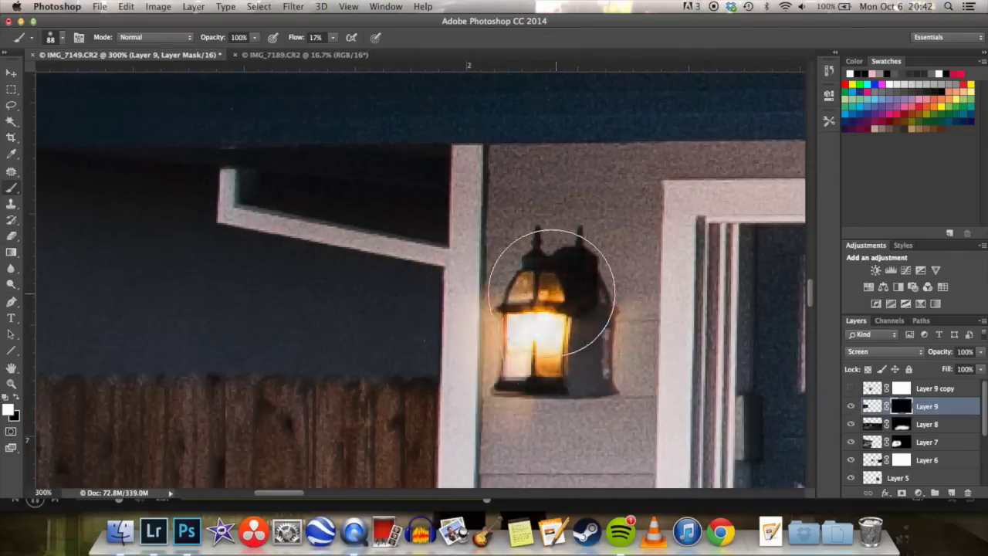
Show Layer 9 copy, invert its mask to black, and paint the glow around the right garage lamp and house number.
scroll(640, 320, "down", 5)
scroll(640, 319, "right", 20)
left_click(857, 389)
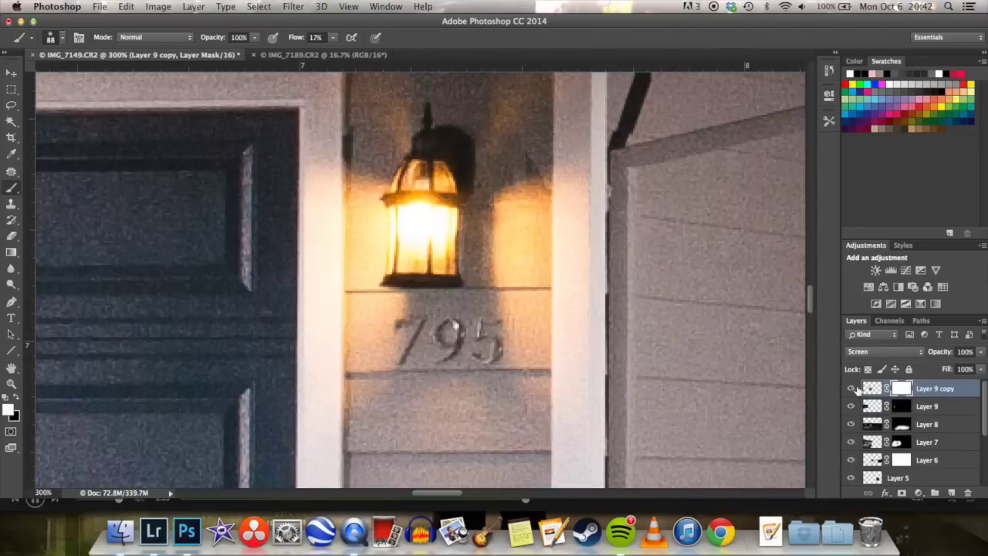
left_click(851, 388)
key("super+i")
mouse_move(430, 192)
left_mouse_down()
mouse_move(431, 219)
mouse_move(402, 173)
mouse_move(409, 285)
mouse_move(610, 278)
mouse_move(530, 214)
mouse_move(463, 209)
mouse_move(419, 287)
mouse_move(321, 261)
left_mouse_up()
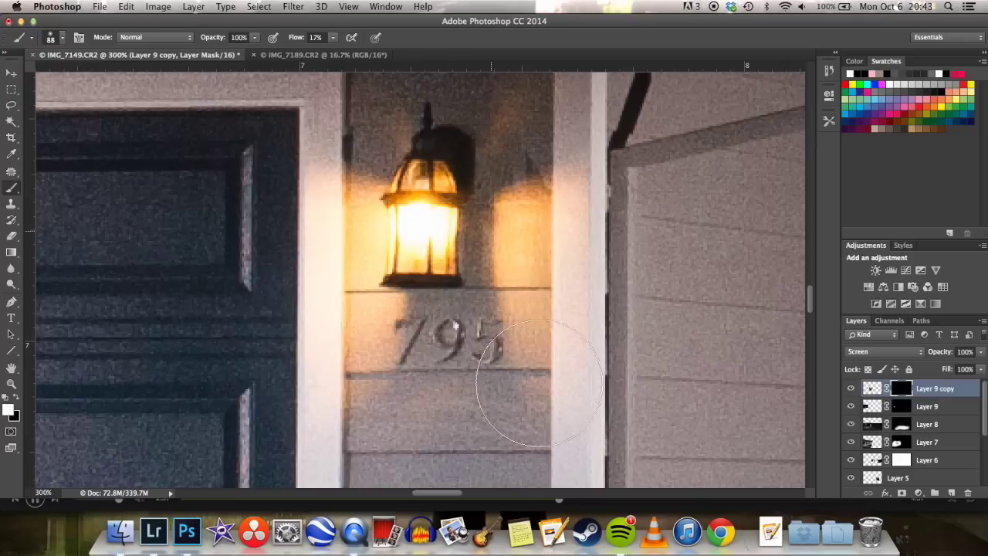
left_click_drag(539, 384, 565, 361)
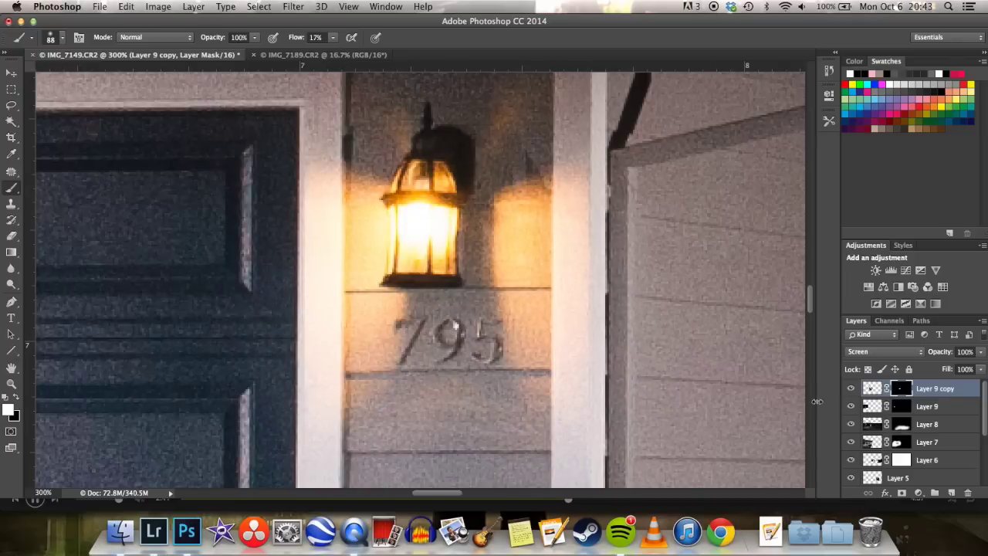
Check Layer 9 copy's effect on the whole house image, and close the IMG_7189.CR2 document.
key("super+minus")
key("super+minus")
key("super+minus")
key("super+minus")
key("super+minus")
key("super+minus")
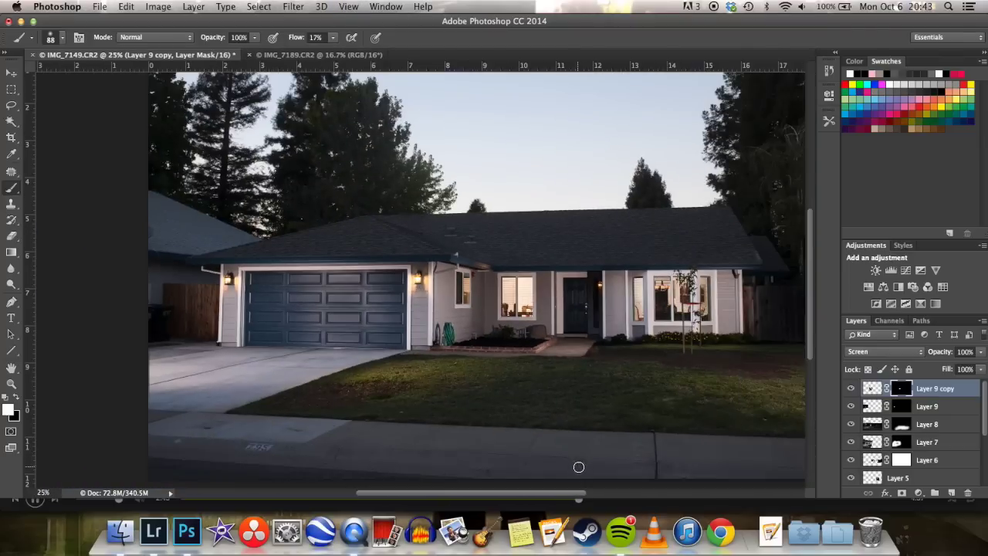
key("super+minus")
left_click(850, 388)
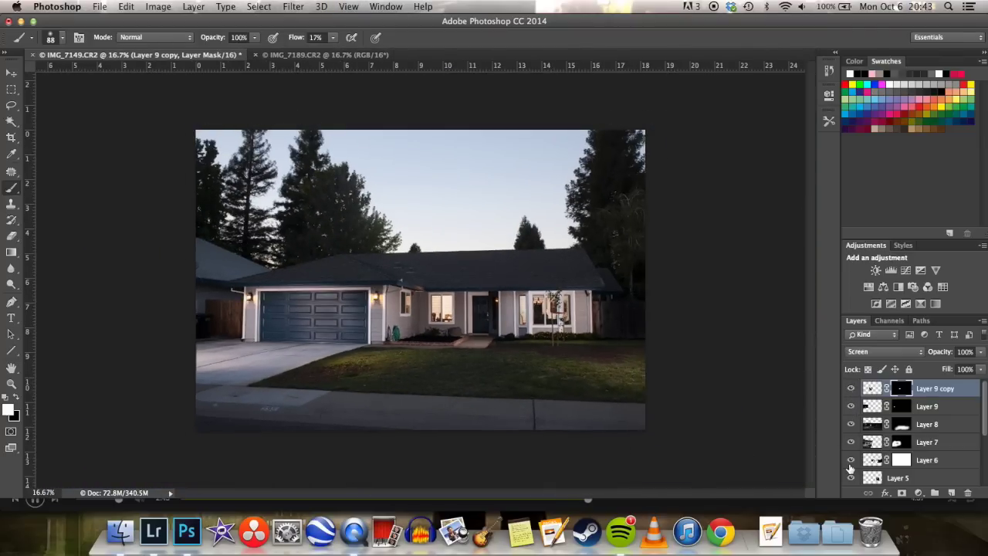
left_click(254, 54)
left_click(452, 192)
Switch to Lightroom and go back through the filmstrip to the brighter exposure IMG_7148.CR2.
left_click(154, 531)
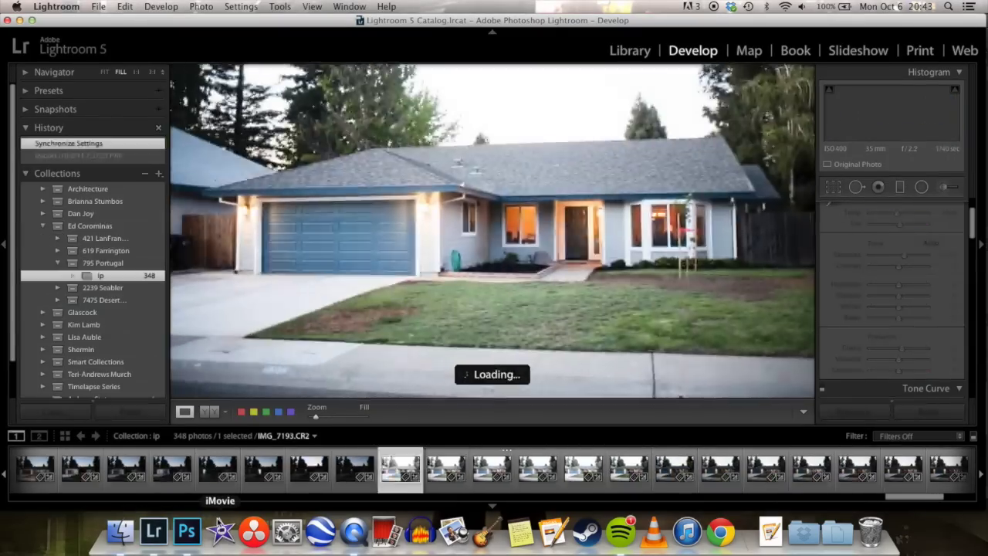
key("Left")
key("Left")
key("Left")
key("Left")
key("Left")
key("Left")
key("Left")
key("Left")
key("Left")
key("Left")
key("Left")
key("Left")
key("Left")
key("Left")
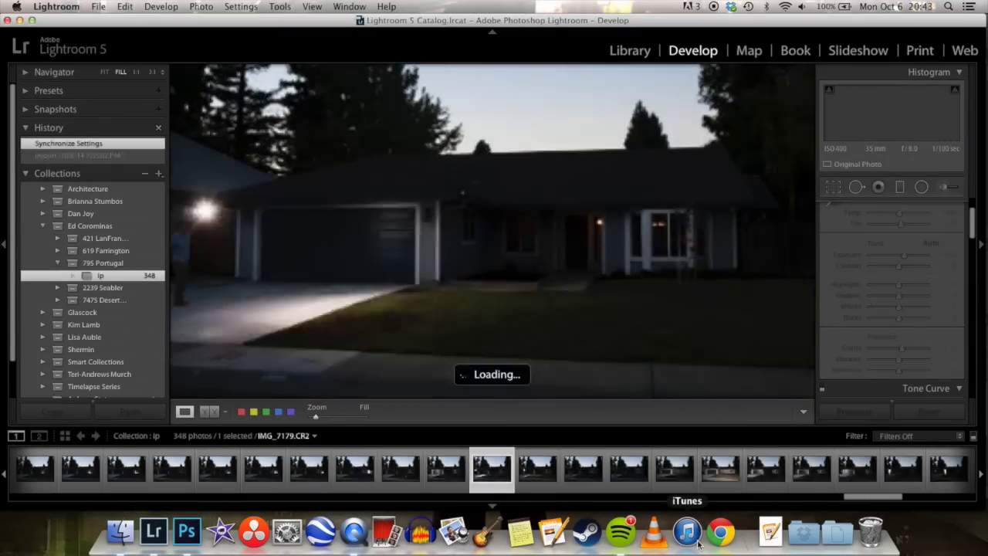
key("Left")
key("Left")
key("Left")
key("Left")
key("Left")
key("Left")
key("Left")
key("Left")
key("Left")
key("Left")
key("Left")
key("Left")
key("Left")
key("Left")
key("Left")
key("Left")
key("Left")
key("Left")
key("Left")
key("Left")
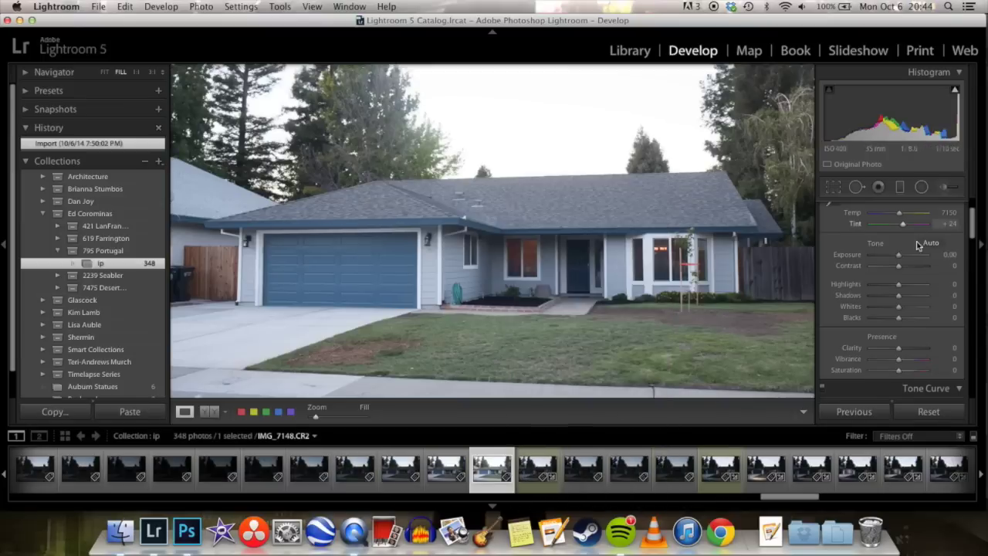
Set IMG_7148.CR2's Exposure to -1.15, Clarity to +19, Contrast to +15 and Vibrance to +21, and shape a custom S-shaped tone curve.
left_click_drag(899, 255, 892, 257)
left_click_drag(899, 348, 905, 348)
left_click_drag(898, 266, 903, 268)
scroll(899, 309, "down", 6)
left_click_drag(859, 303, 859, 307)
left_click_drag(900, 262, 900, 260)
scroll(900, 263, "up", 2)
left_click_drag(898, 230, 904, 232)
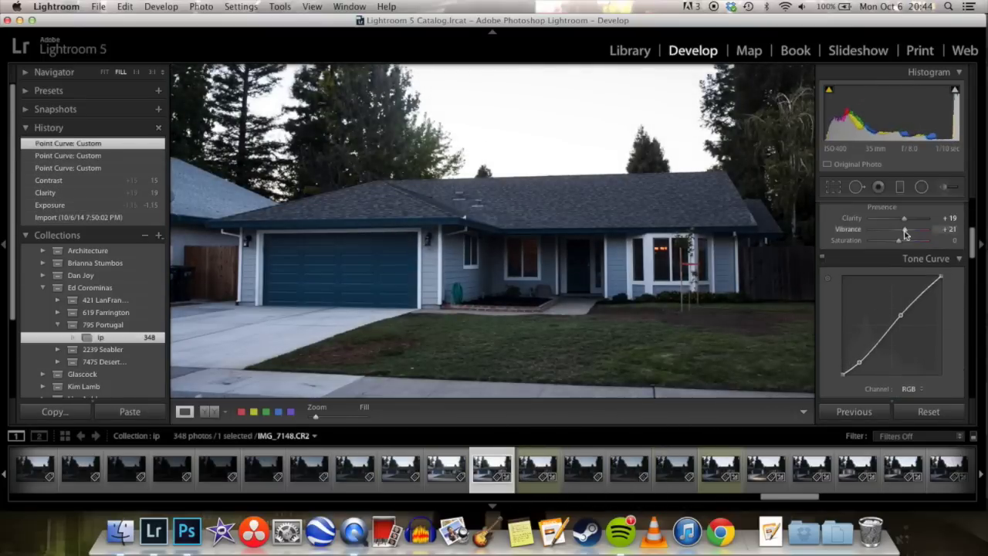
Set the greens to Hue -30, Saturation +33 and Luminance +35, and adjust the luminance of the yellows, aquas and blues.
left_click(606, 316)
scroll(900, 309, "down", 5)
left_click(880, 270)
left_click_drag(901, 324, 909, 325)
left_click(867, 270)
left_click(893, 270)
left_click(905, 270)
mouse_move(900, 324)
left_mouse_down()
mouse_move(885, 314)
mouse_move(912, 313)
left_mouse_up()
left_click(880, 270)
left_click_drag(900, 302, 891, 303)
Open IMG_7148.CR2 in Photoshop, copy the whole image, and paste it as a new layer into IMG_7149.CR2.
left_click(657, 297)
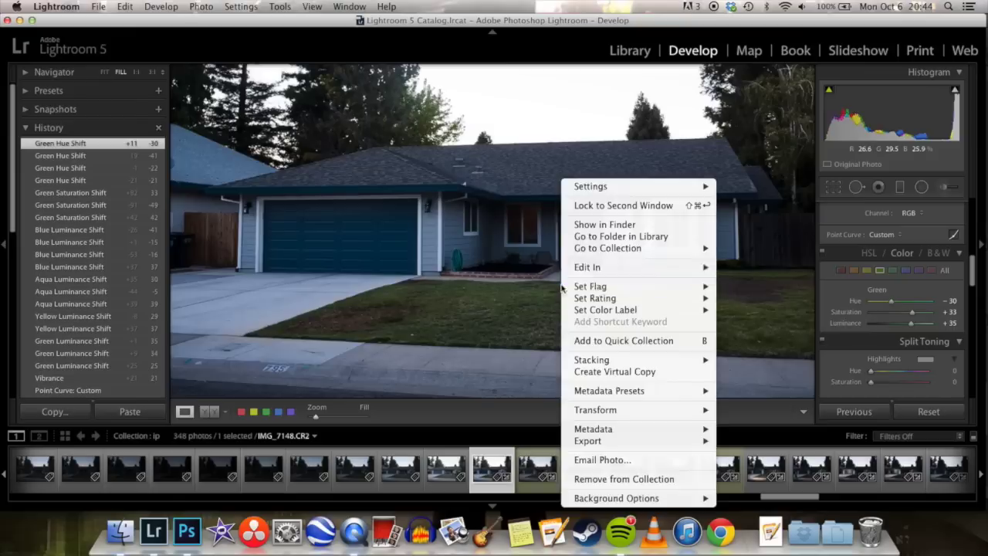
key("super+e")
left_click(187, 531)
key("super+a")
key("super+c")
left_click(122, 55)
key("super+v")
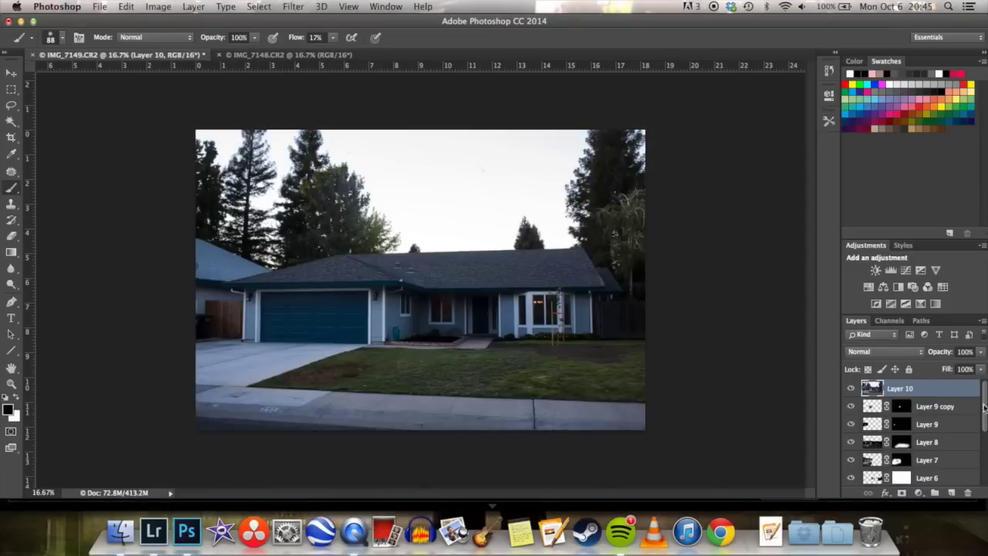
Set Layer 10 to Lighten blending at 51% opacity and add a layer mask to it.
left_click(884, 352)
left_click(889, 431)
scroll(912, 389, "up", 5)
left_click(901, 493)
left_click(981, 352)
left_click_drag(977, 363, 949, 363)
Switch Layer 10 to Normal blending and nudge it up into alignment with the layers below, toggling its visibility to compare.
key("super+plus")
key("super+plus")
key("super+plus")
key("super+plus")
key("super+plus")
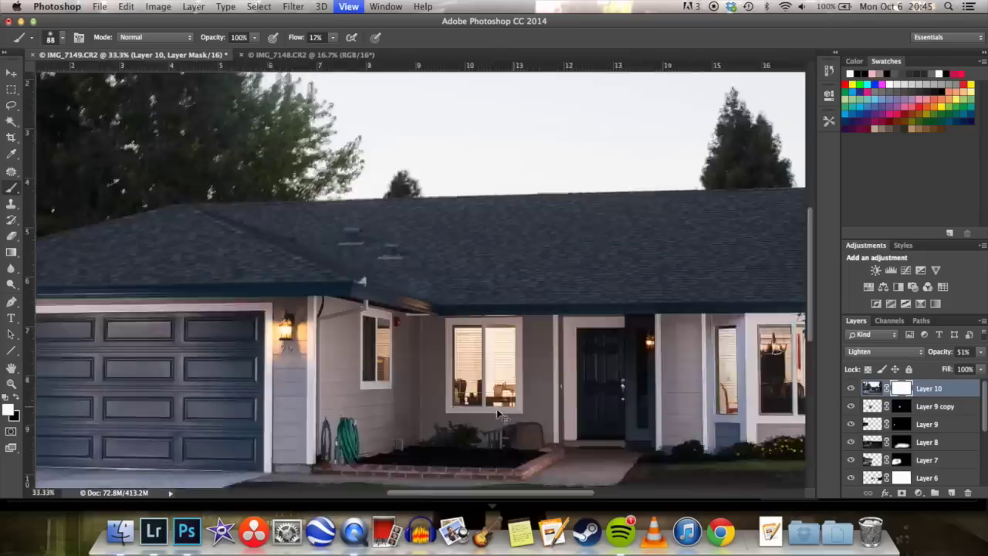
scroll(496, 347, "down", 10)
left_click(885, 352)
left_click(866, 274)
key("v")
left_click(874, 392)
key("Up")
key("Up")
key("Up")
left_click(850, 389)
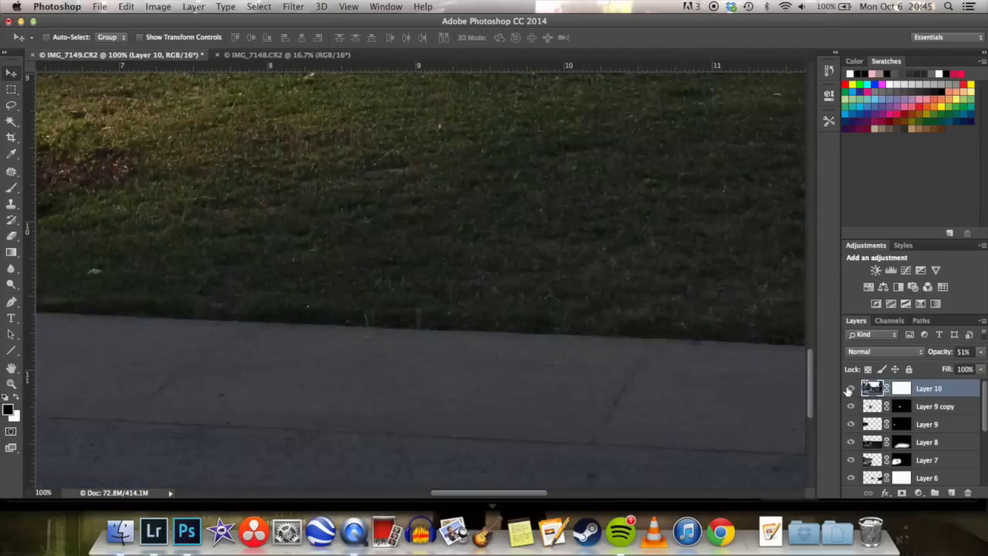
left_click(850, 389)
key("super+minus")
key("super+minus")
key("super+minus")
key("super+minus")
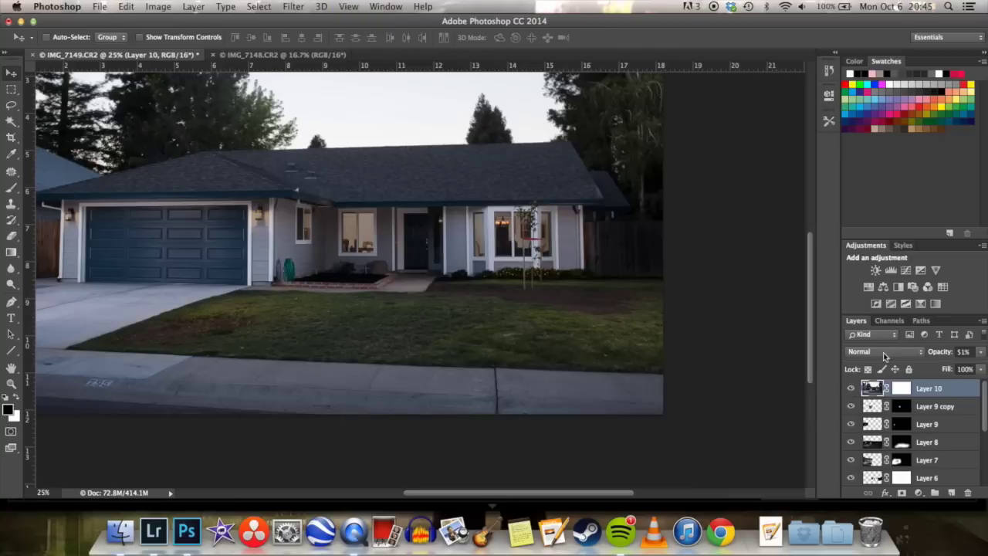
Invert Layer 10's mask, set the layer to Lighten, and paint white over the lawn, driveway and sidewalk.
left_click(901, 388)
key("super+i")
key("b")
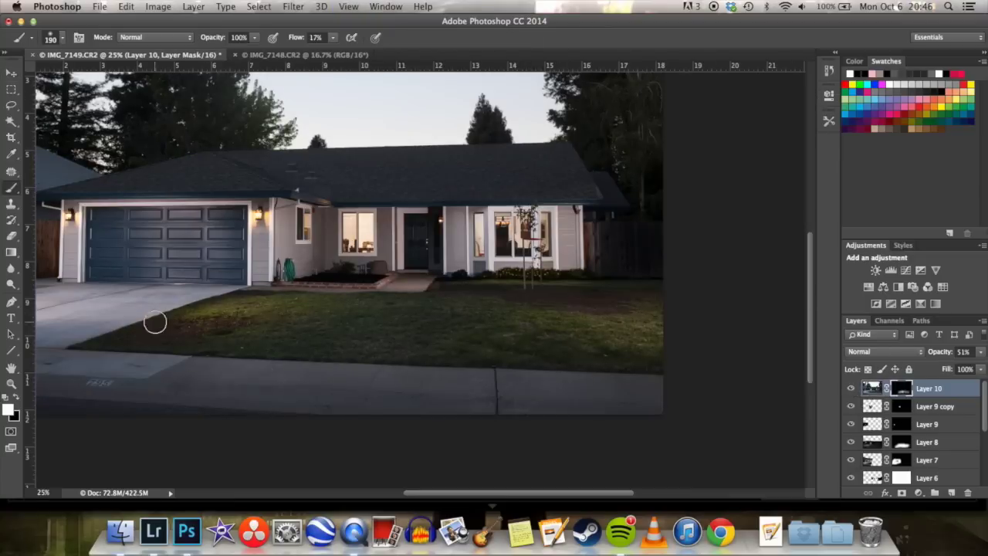
left_click(884, 352)
left_click(865, 428)
left_click_drag(247, 343, 275, 342)
mouse_move(313, 366)
left_mouse_down()
mouse_move(125, 368)
mouse_move(567, 363)
left_mouse_up()
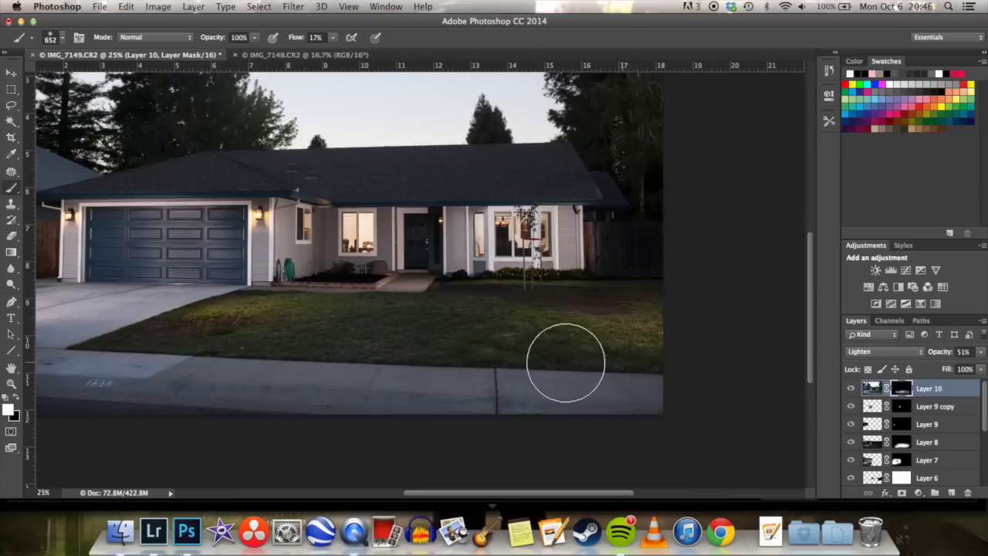
left_click_drag(108, 327, 65, 340)
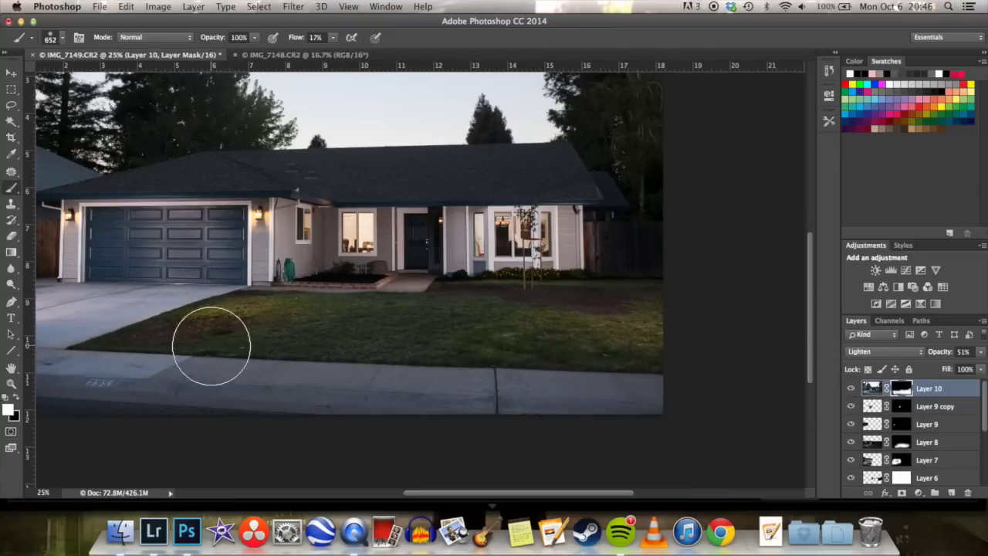
Apply a Warming Filter (85) photo filter at 19% density to Layer 10's image and compare with the layer hidden.
left_click(159, 6)
mouse_move(179, 40)
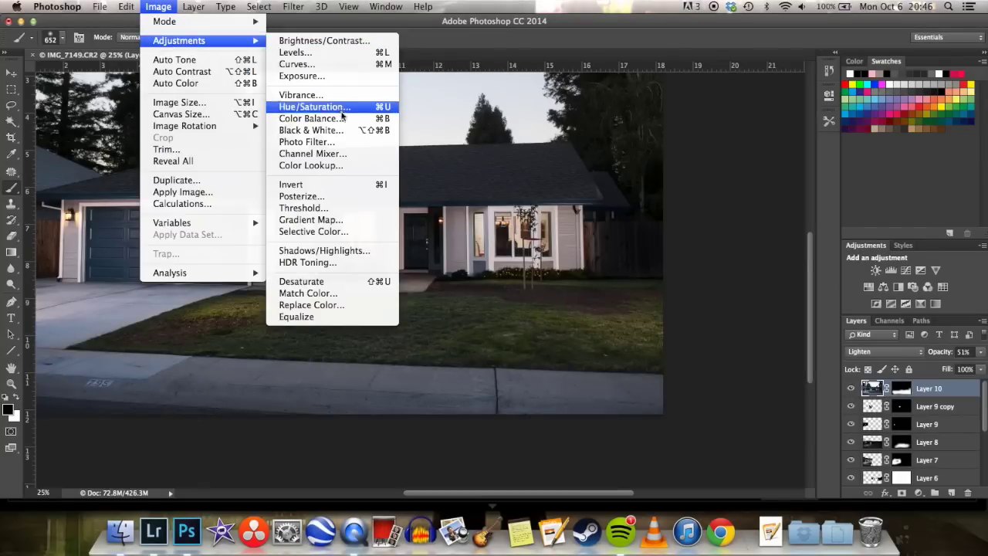
left_click(350, 144)
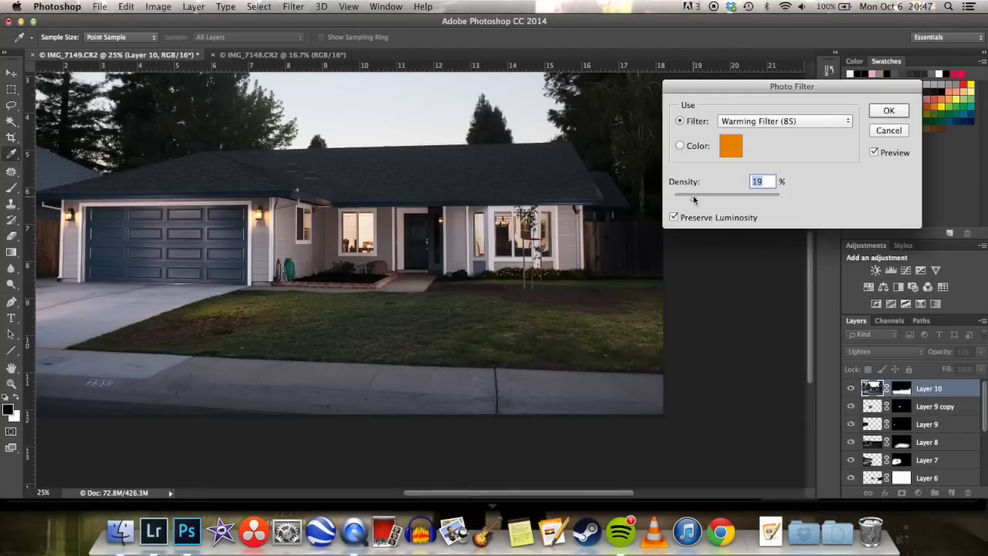
left_click(891, 112)
left_click(851, 389)
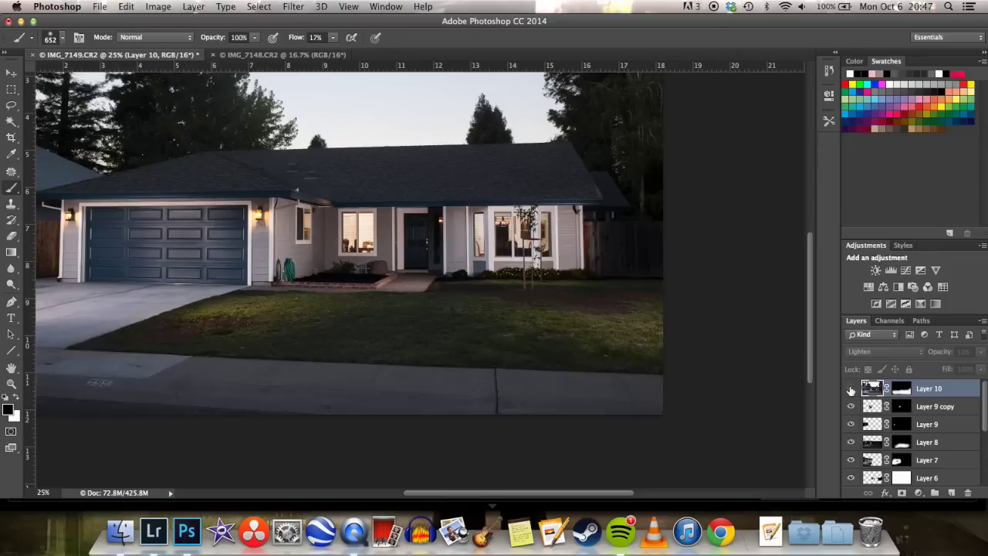
left_click(851, 389)
left_click(850, 389)
left_click(851, 389)
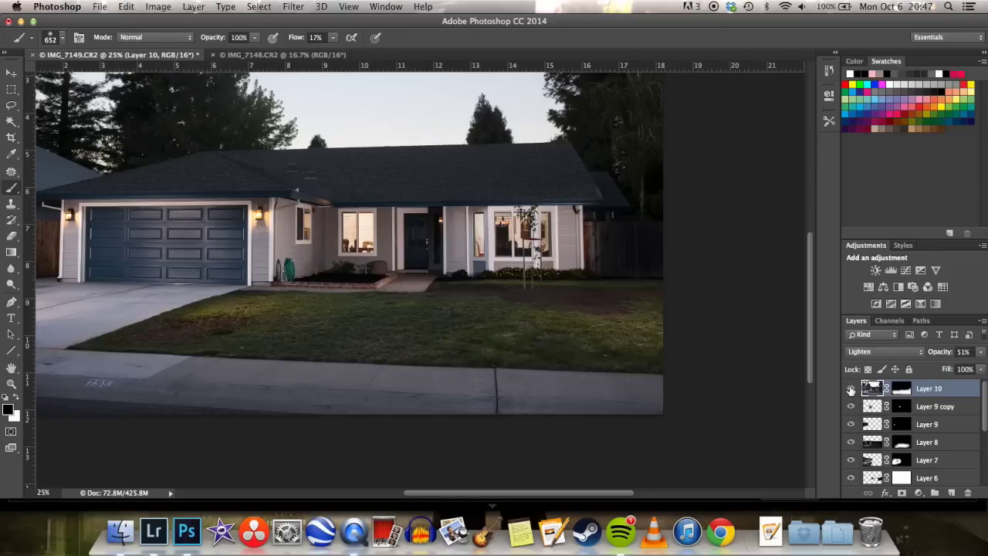
left_click(851, 388)
left_click(850, 388)
Raise Layer 10's opacity to 100% and paint black on its mask across the house front with a 1441 px brush.
left_click_drag(980, 352, 986, 367)
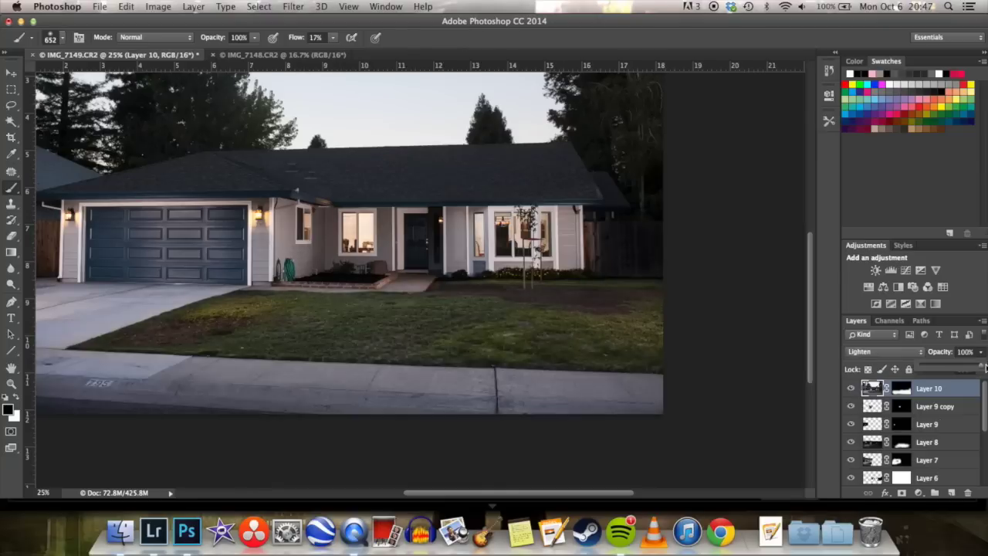
left_click_drag(111, 208, 434, 209)
left_click(851, 390)
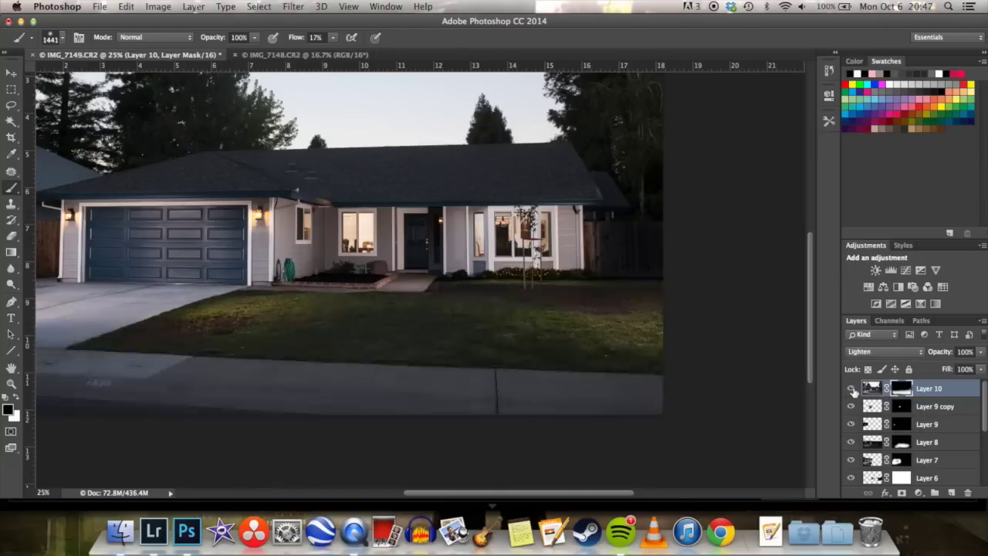
left_click(851, 390)
Examine the front door, porch light and surrounding trim up close for how the layers blend.
key("super+plus")
key("super+plus")
key("super+plus")
key("super+plus")
key("super+plus")
left_click_drag(450, 154, 468, 445)
left_click_drag(418, 227, 441, 319)
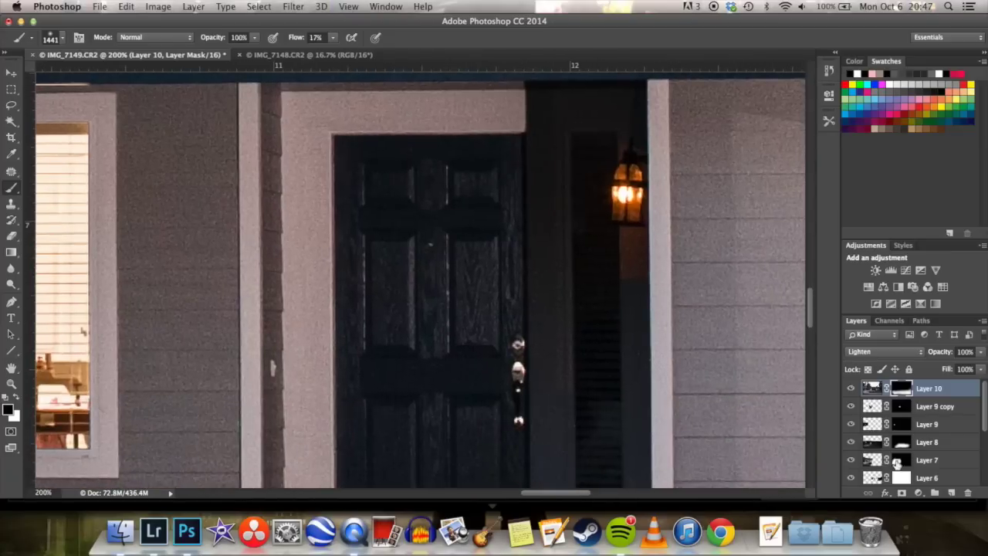
scroll(894, 461, "down", 5)
key("super+minus")
key("super+minus")
key("super+minus")
key("super+minus")
key("super+minus")
key("super+minus")
Close IMG_7148.CR2, switch to Lightroom and advance through the filmstrip to exposure IMG_7183.CR2.
left_click(309, 55)
key("super+w")
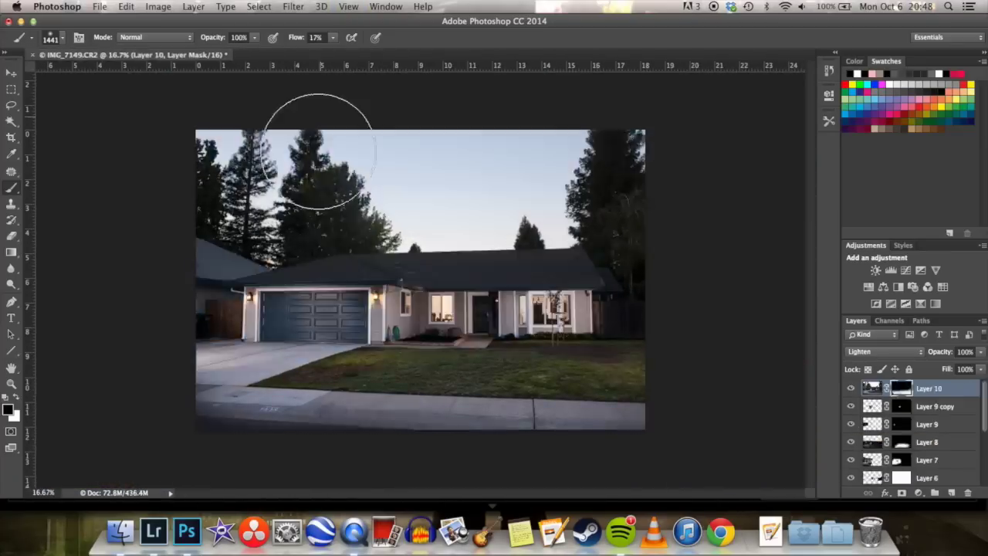
left_click(154, 531)
left_click(720, 469)
key("Right")
key("Right")
key("Right")
key("Right")
key("Right")
key("Right")
key("Right")
key("Right")
key("Right")
key("Right")
key("Right")
key("Right")
key("Right")
key("Right")
key("Right")
key("Right")
key("Right")
key("Right")
key("Right")
key("Right")
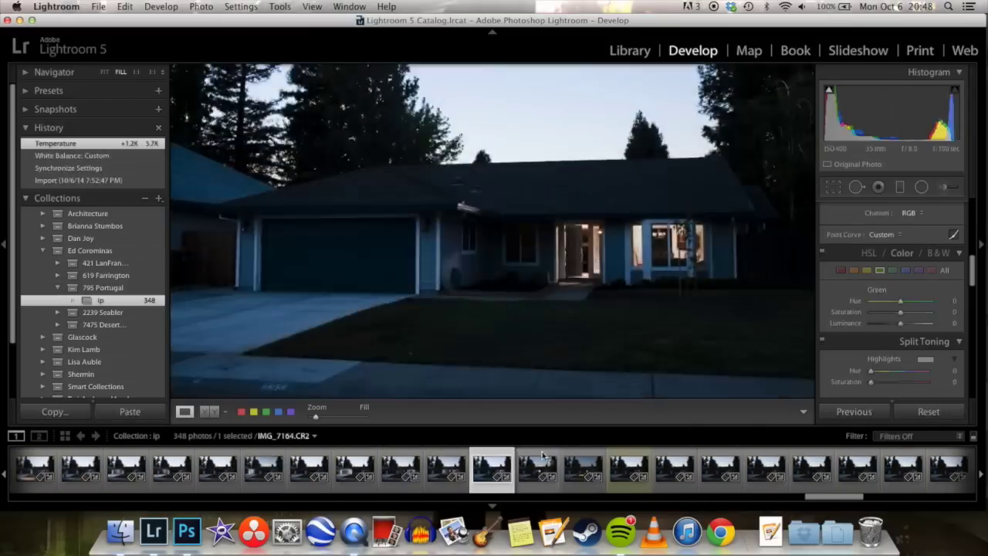
Switch to Photoshop, lower Layer 11's opacity to 35% and align it with the layers below at the front door.
key("super+Tab")
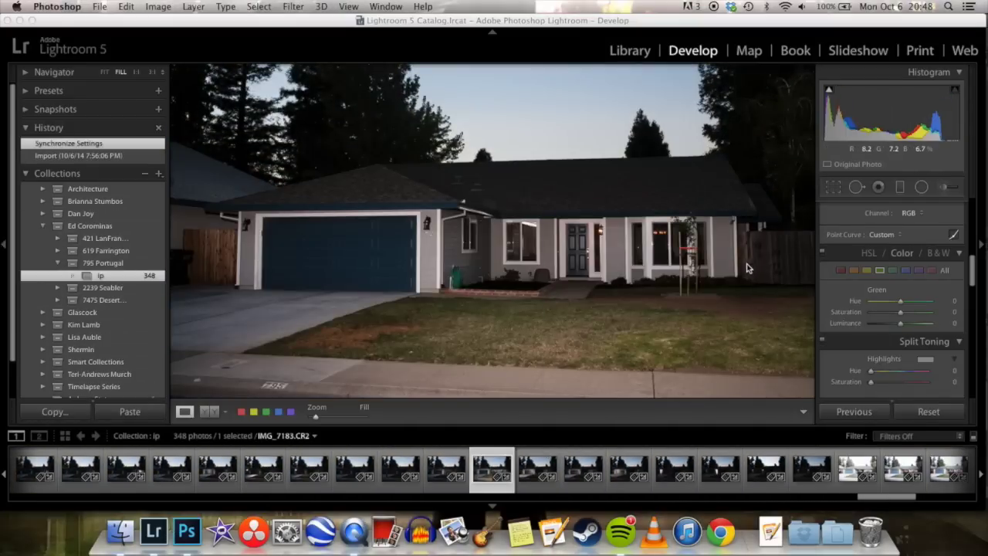
left_click(880, 352)
left_click(949, 364)
left_click_drag(946, 353, 916, 361)
key("super+plus")
key("super+plus")
key("super+plus")
key("v")
key("super+plus")
key("super+plus")
key("super+plus")
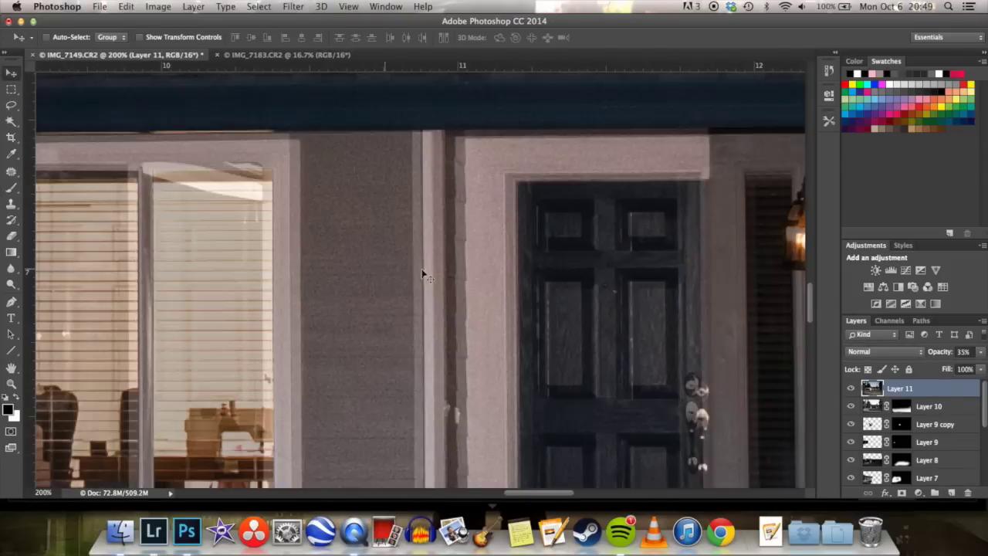
key("super+minus")
key("super+minus")
key("super+minus")
Set Layer 11 to Lighten at 82% opacity and check its effect around the front door.
key("shift+alt+g")
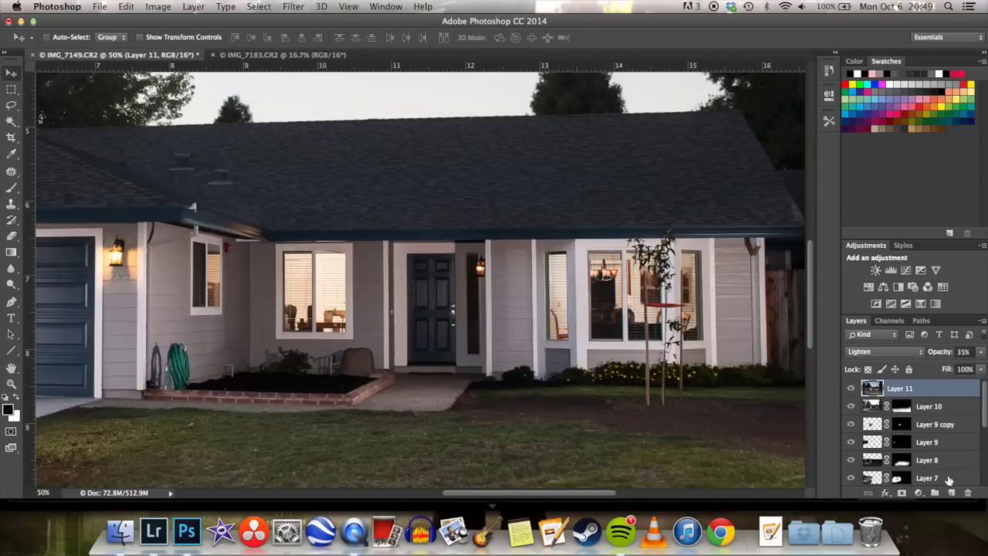
key("0")
left_click(850, 389)
left_click(850, 389)
key("super+plus")
key("super+plus")
key("super+plus")
key("super+plus")
left_click_drag(599, 231, 531, 282)
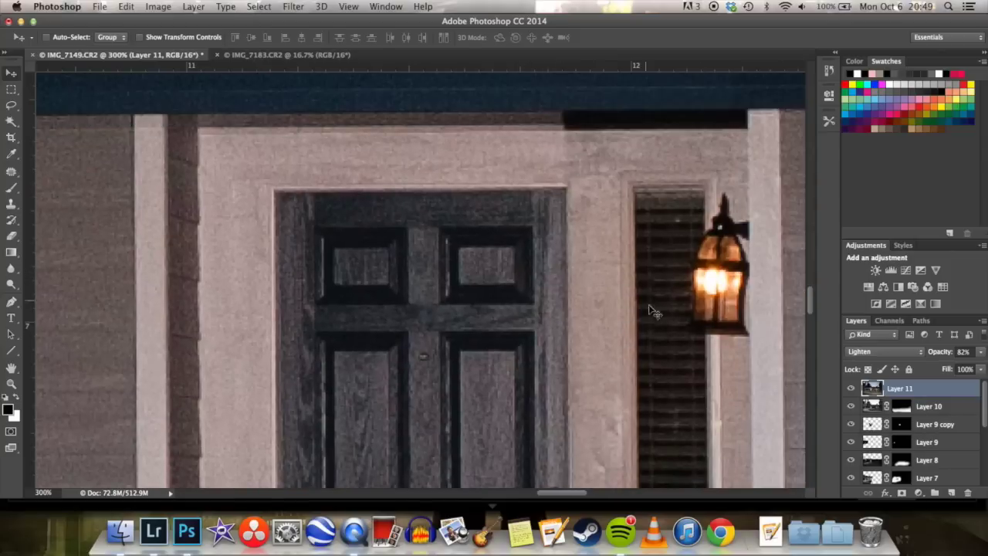
key("super+minus")
key("super+minus")
key("super+minus")
key("super+minus")
key("super+minus")
Add an inverted black mask to Layer 11, paint white over the front door and entry, and target the layer's image.
left_click(902, 493)
key("super+i")
left_click(793, 88)
key("b")
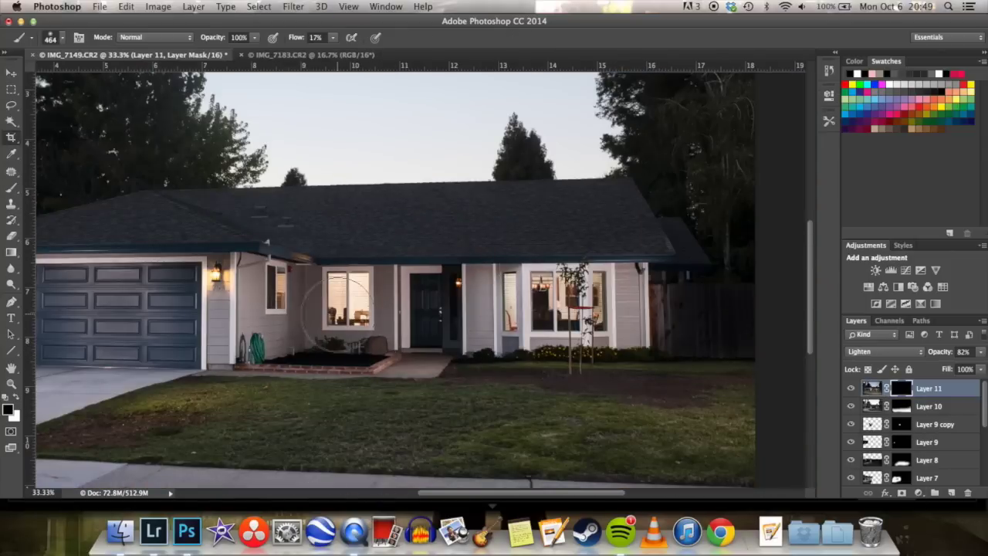
key("x")
left_click_drag(453, 281, 447, 276)
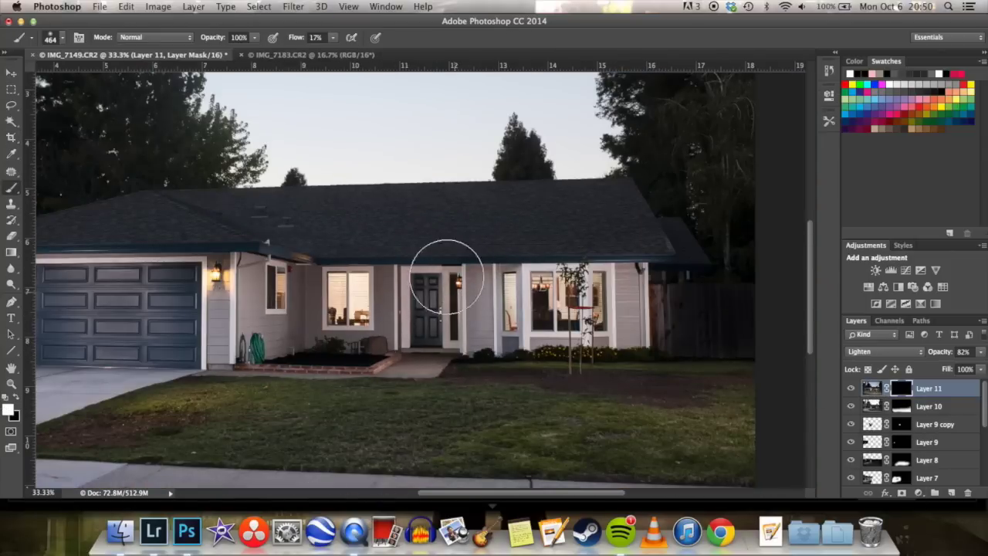
left_click(873, 388)
left_click(158, 6)
left_click(335, 52)
left_click(889, 159)
Brighten Layer 11's image with a Curves adjustment, placing a shadow point at input 29, output 35 and raising the highlights.
left_click(193, 6)
left_click(312, 64)
left_click_drag(671, 204, 671, 192)
left_click_drag(597, 271, 598, 274)
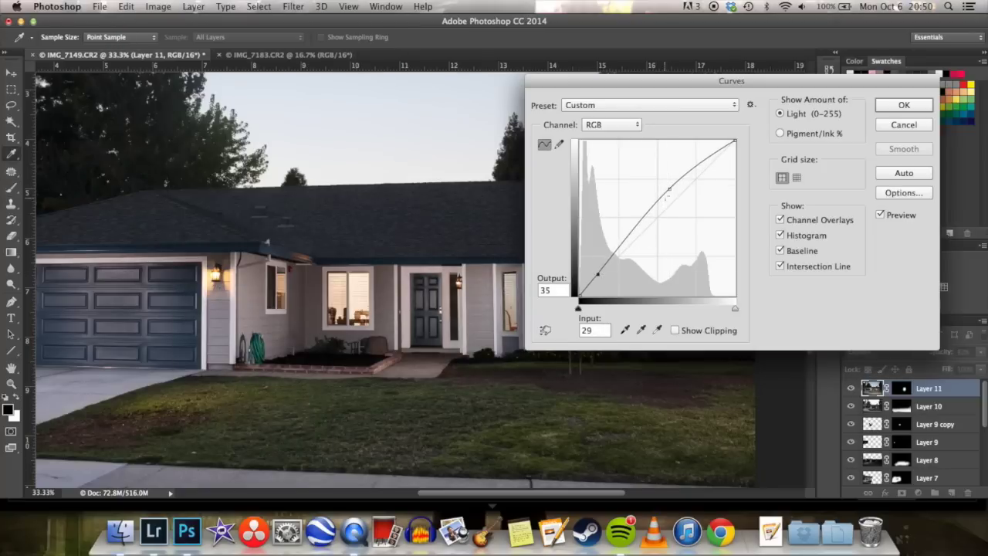
left_click_drag(670, 191, 667, 185)
left_click(904, 105)
Refine Layer 11's mask around the front door and its trim with the brush, and set the layer's opacity to 100%.
key("super+plus")
key("super+plus")
key("super+plus")
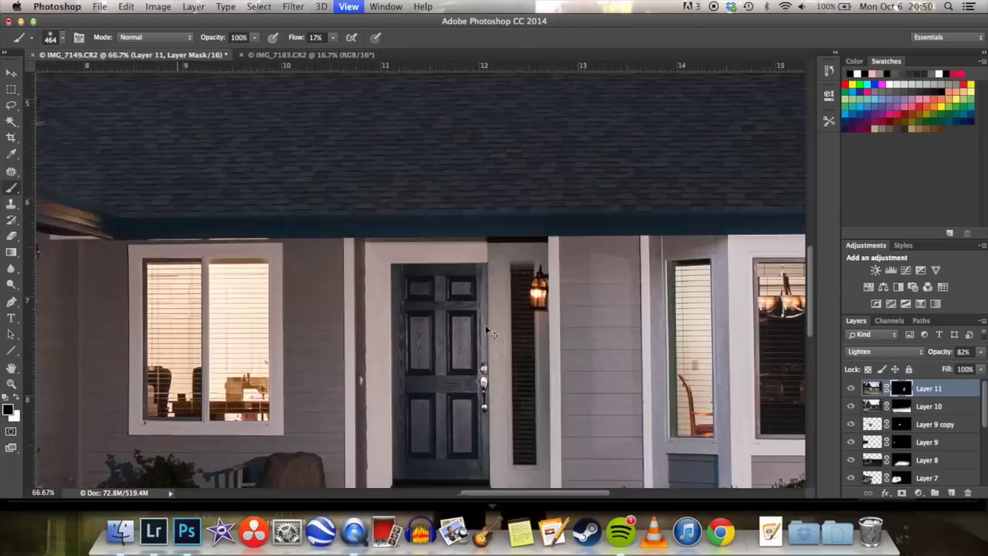
left_click_drag(482, 388, 416, 332)
key("x")
left_click_drag(421, 237, 448, 224)
left_click(981, 352)
left_click_drag(970, 366, 983, 366)
mouse_move(444, 250)
left_mouse_down()
mouse_move(429, 364)
mouse_move(463, 263)
mouse_move(299, 363)
left_mouse_up()
left_click_drag(447, 231, 335, 264)
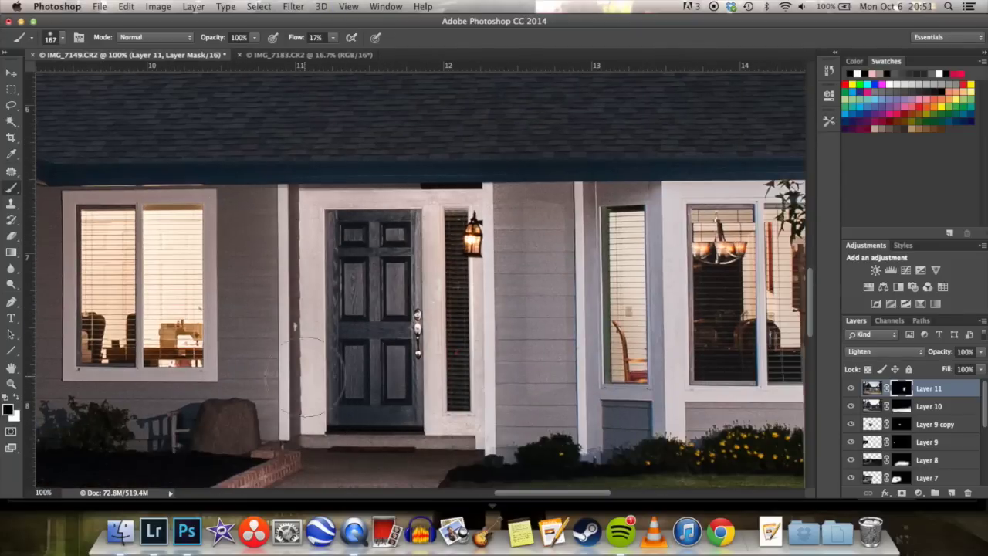
Paint white on Layer 10's mask along the house roof with an enlarged brush to lighten the shingles.
key("super+minus")
key("super+minus")
key("super+minus")
key("super+minus")
key("super+minus")
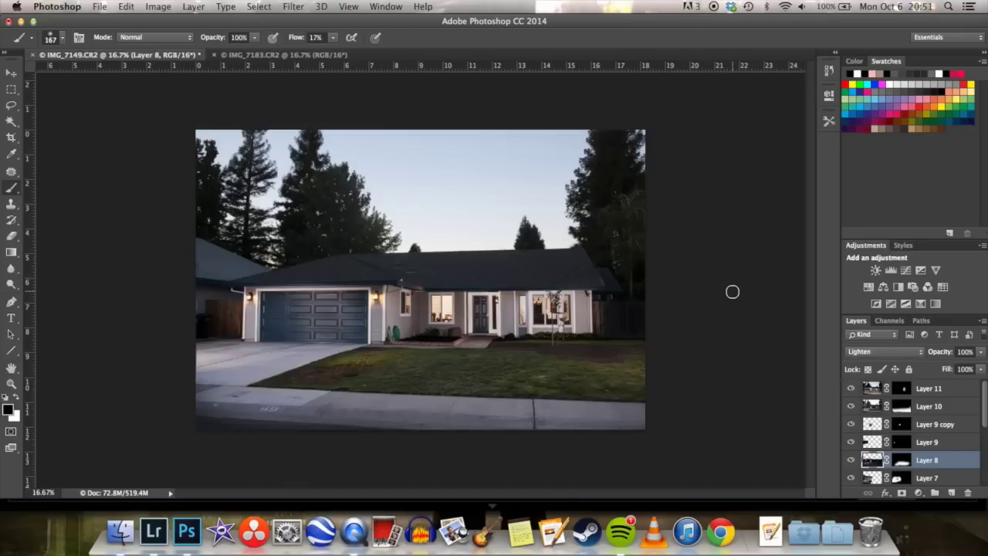
key("super+equal")
key("super+equal")
key("super+minus")
key("x")
key("bracketright")
key("bracketright")
key("bracketright")
key("bracketright")
key("bracketright")
key("bracketright")
mouse_move(230, 276)
left_mouse_down()
mouse_move(332, 261)
mouse_move(665, 277)
mouse_move(437, 249)
left_mouse_up()
mouse_move(166, 279)
left_mouse_down()
mouse_move(117, 278)
mouse_move(78, 231)
mouse_move(141, 215)
left_mouse_up()
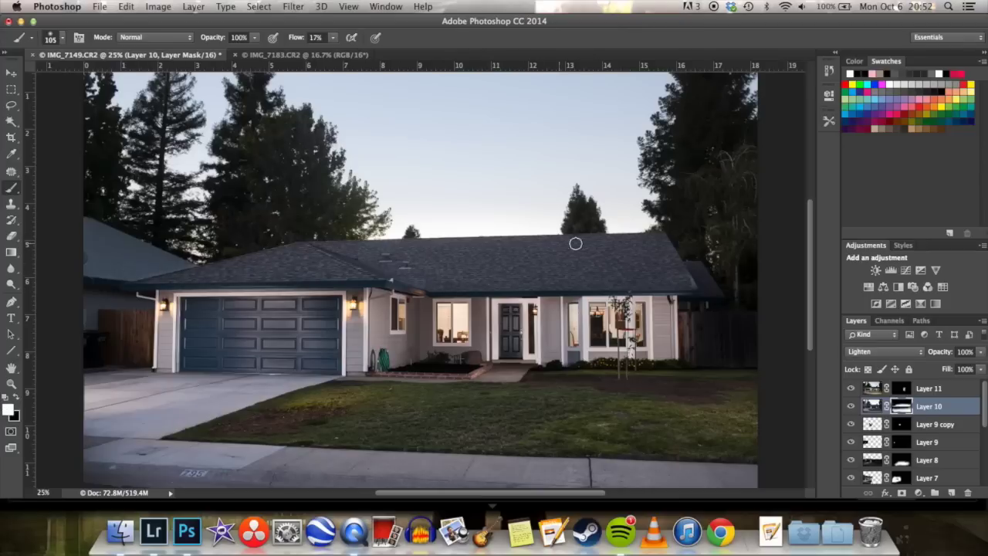
Compare the roof shingles up close with Layer 10 hidden and shown.
left_click(853, 407)
left_click(853, 408)
key("super+equal")
key("super+equal")
key("super+equal")
key("super+equal")
key("super+equal")
left_click_drag(618, 280, 645, 533)
left_click(853, 407)
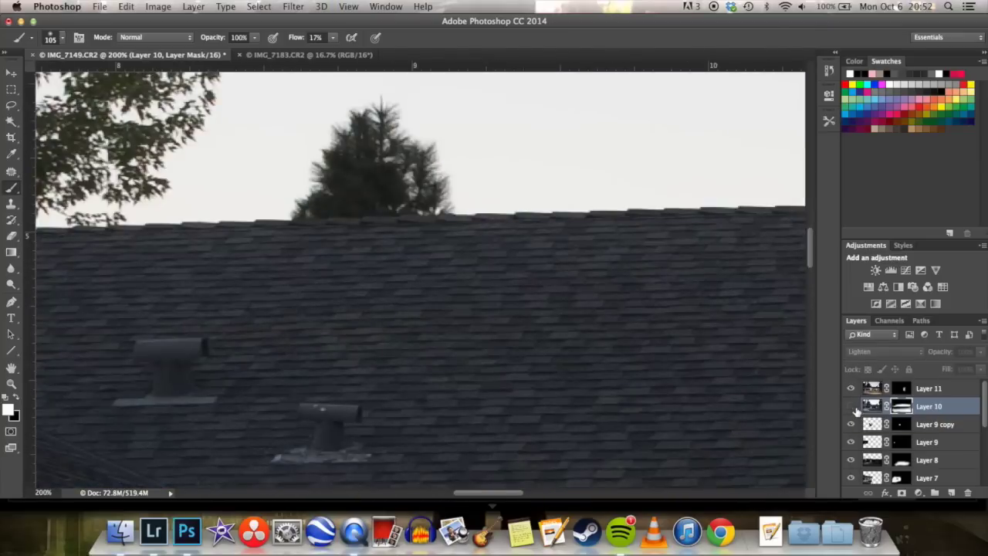
Target Layer 10's image with the Move tool and check its alignment around the garage and eaves by toggling its visibility.
left_click(4, 73)
left_click(853, 407)
left_click_drag(258, 400, 615, 93)
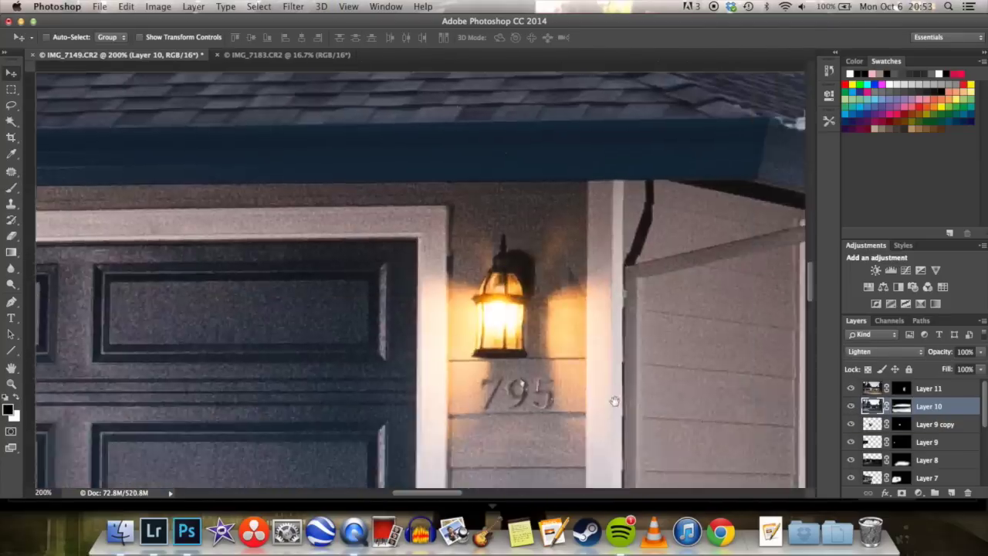
left_click_drag(615, 402, 494, 93)
left_click(853, 408)
left_click(850, 406)
key("super+minus")
key("super+minus")
key("super+minus")
key("super+minus")
key("super+minus")
key("super+minus")
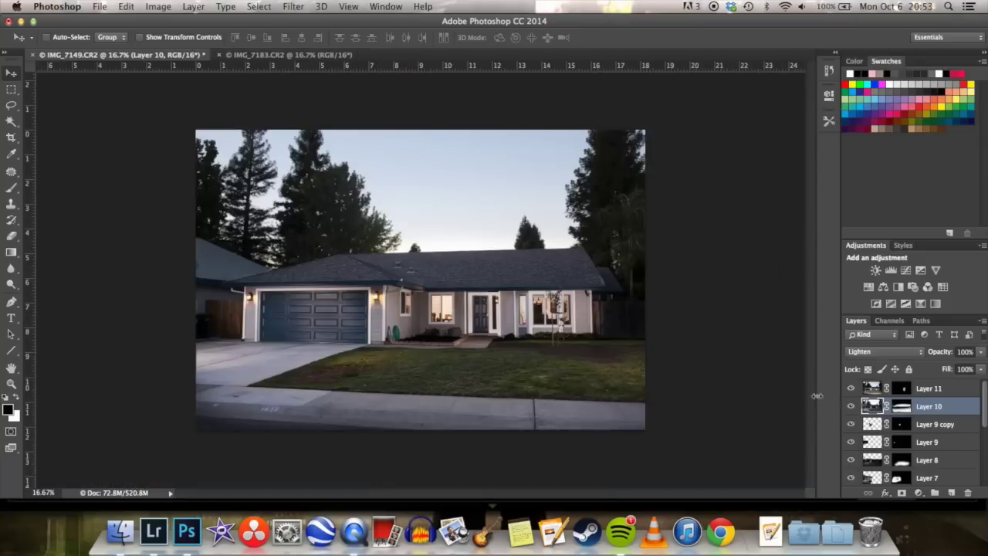
Erase the unneeded image areas of Layers 11 and 10 with an 1866 px eraser.
key("e")
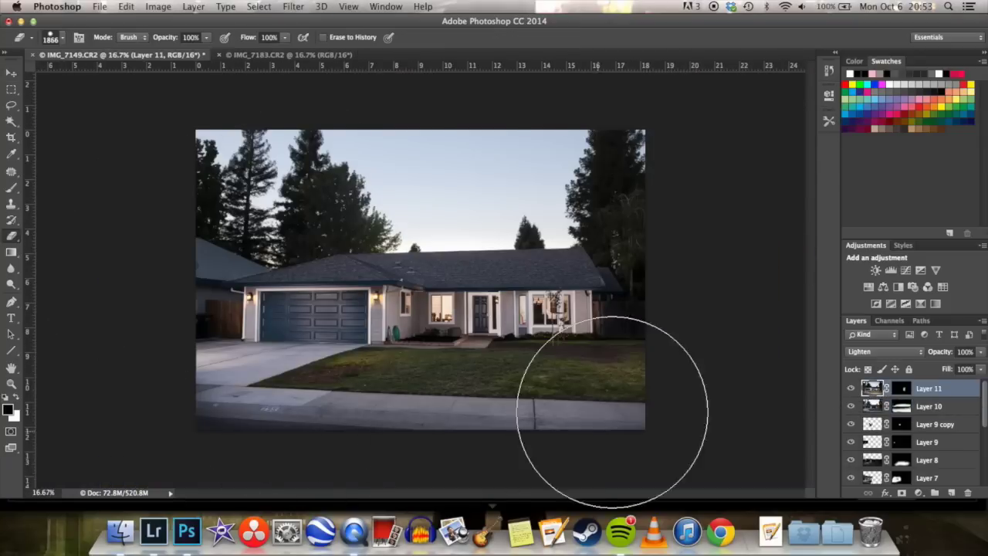
key("alt+bracketleft")
scroll(931, 430, "down", 10)
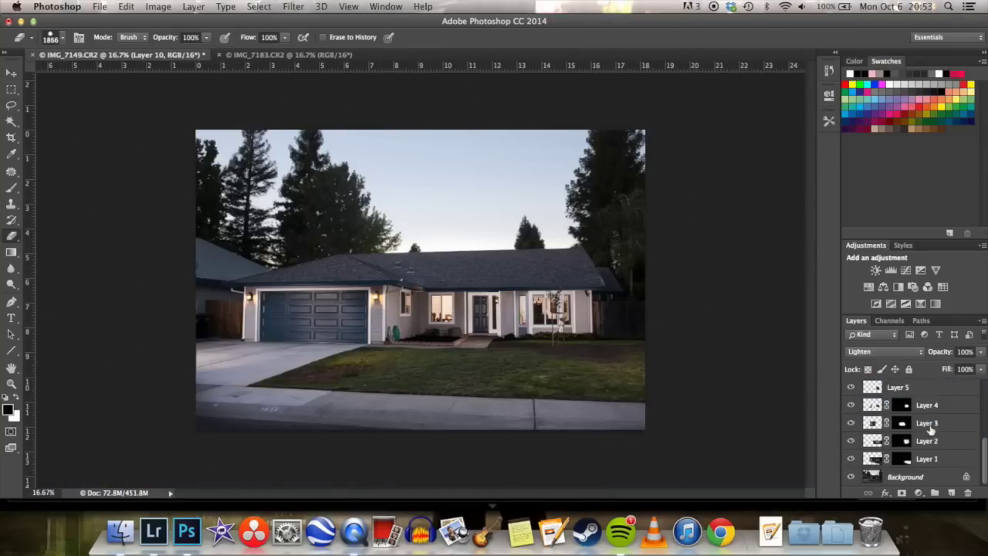
scroll(931, 430, "up", 10)
Close the IMG_7183.CR2 document and save the layered composite in Photoshop format as IMG_7149.psd.
left_click(219, 55)
left_click(452, 189)
left_click(99, 6)
left_click(138, 124)
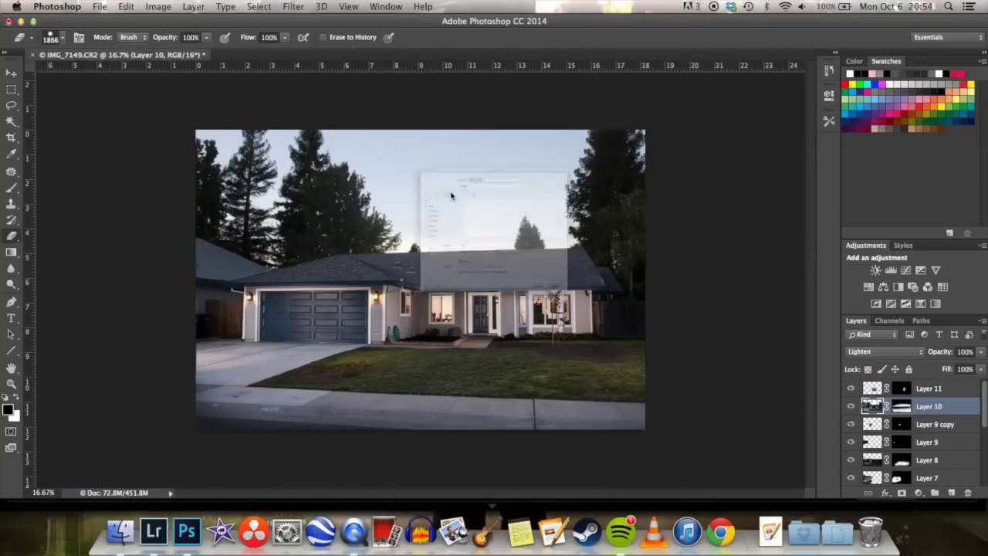
left_click(509, 275)
left_click(494, 131)
left_click(682, 398)
left_click(545, 181)
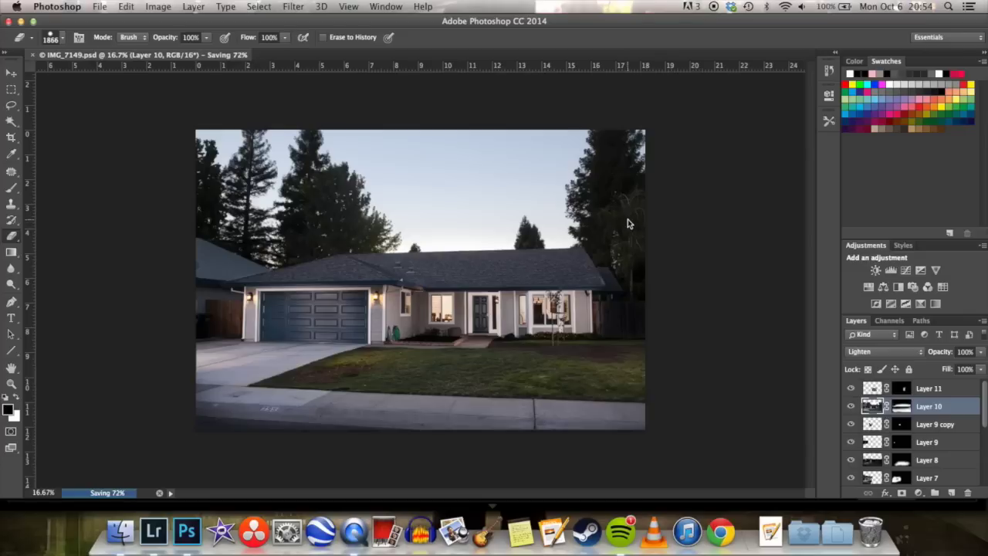
Flatten the composite into a single background layer and save it as a separate file named IMG_7149_flat.psd.
right_click(926, 406)
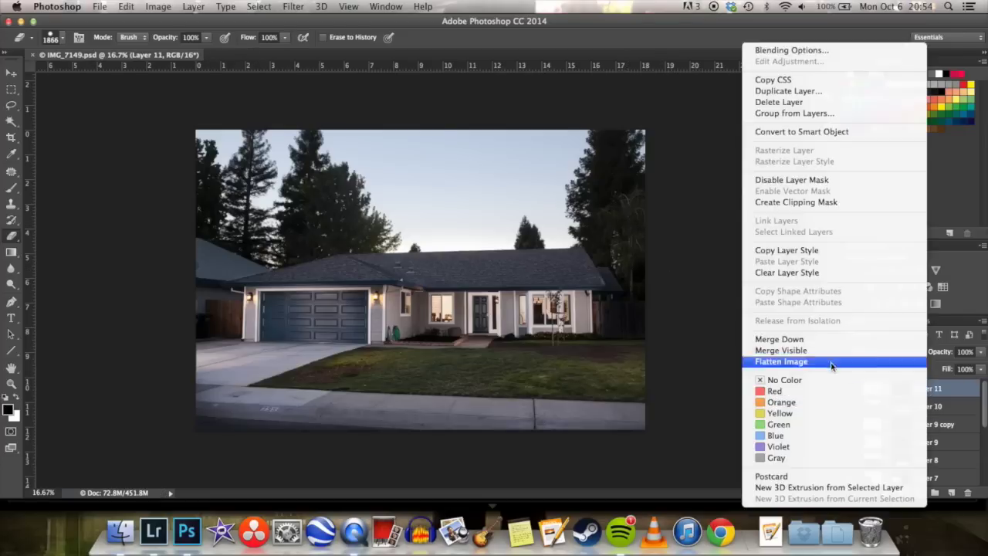
left_click(832, 360)
left_click(100, 6)
left_click(108, 132)
left_click(677, 399)
left_click(293, 7)
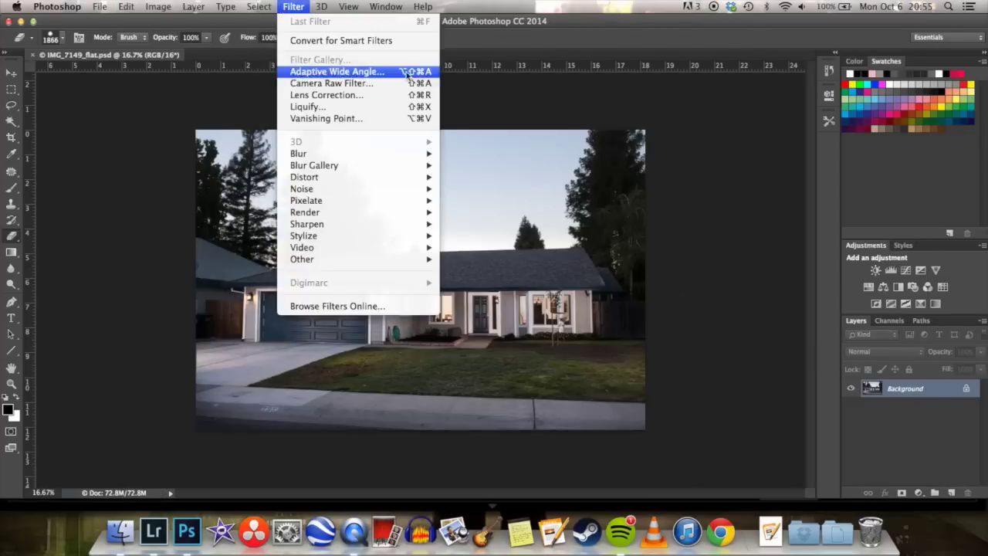
left_click(340, 72)
left_click(906, 85)
left_click(907, 74)
left_click(902, 63)
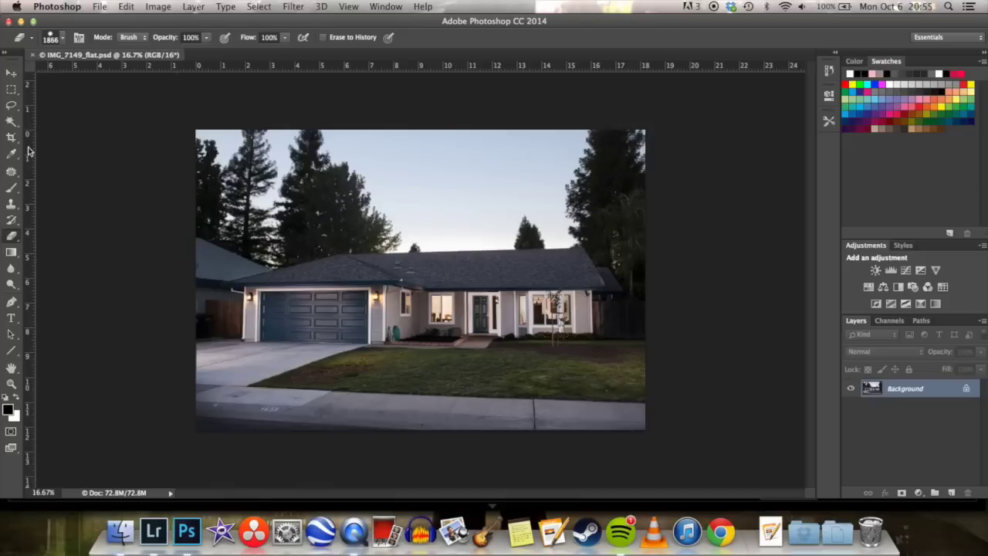
Place guides along the eaves and both sides of the house, and convert the locked background into Layer 0.
left_click_drag(507, 280, 507, 280)
key("super+plus")
left_click(125, 6)
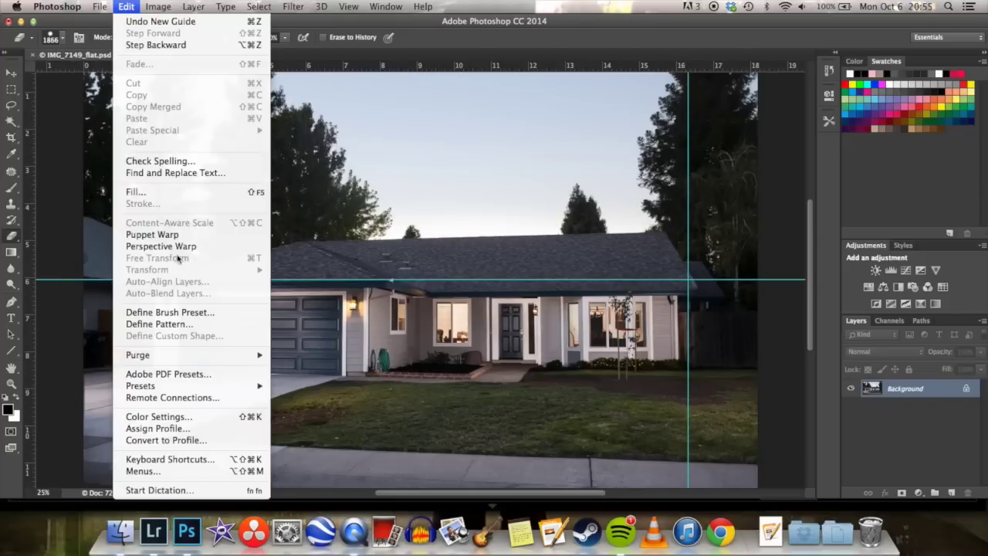
double_click(906, 388)
left_click(565, 216)
Rotate Layer 0 by 0.53° to level the house, adding a second horizontal guide along the eaves for reference.
left_click(125, 6)
mouse_move(247, 270)
left_click(332, 312)
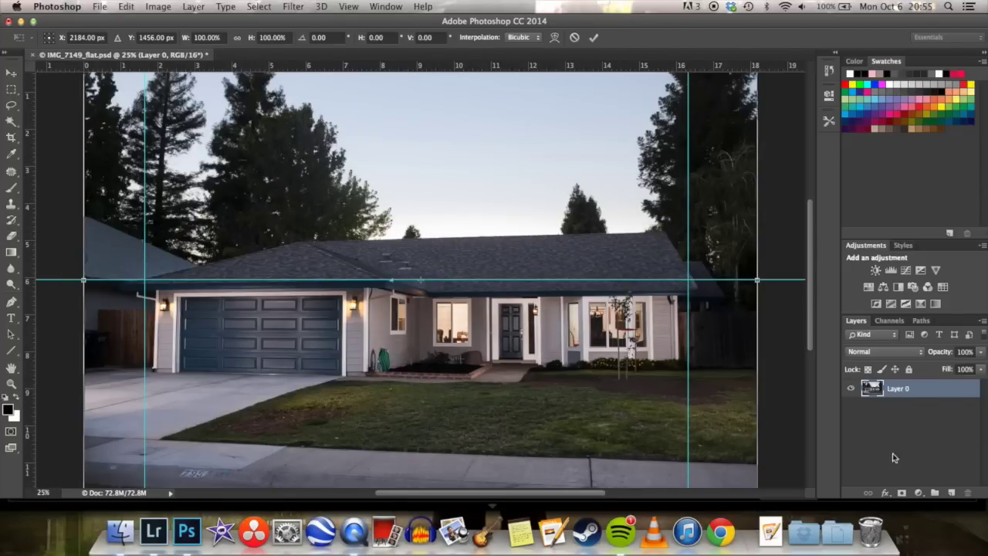
key("super+minus")
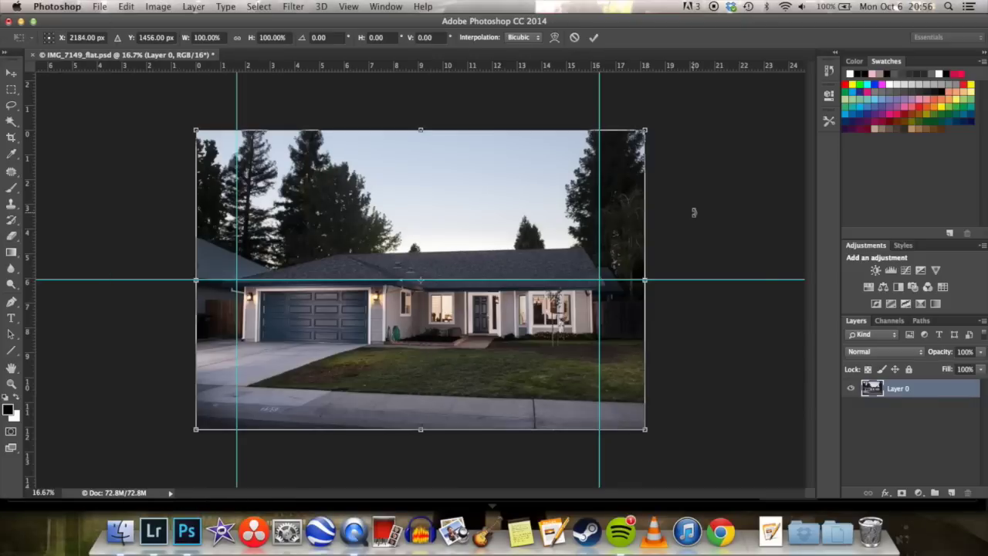
key("super+plus")
key("super+plus")
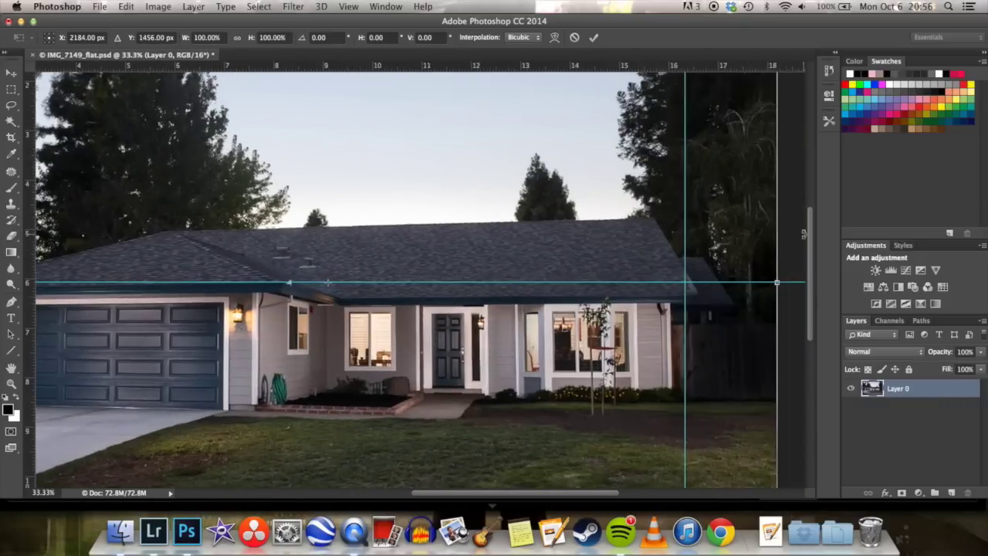
left_click_drag(804, 234, 803, 239)
left_click_drag(559, 283, 559, 297)
key("super+minus")
key("super+minus")
Pull the upper two corners of Layer 0 slightly outward to correct the leaning vertical lines of the house.
left_click(126, 7)
mouse_move(247, 269)
left_click(332, 312)
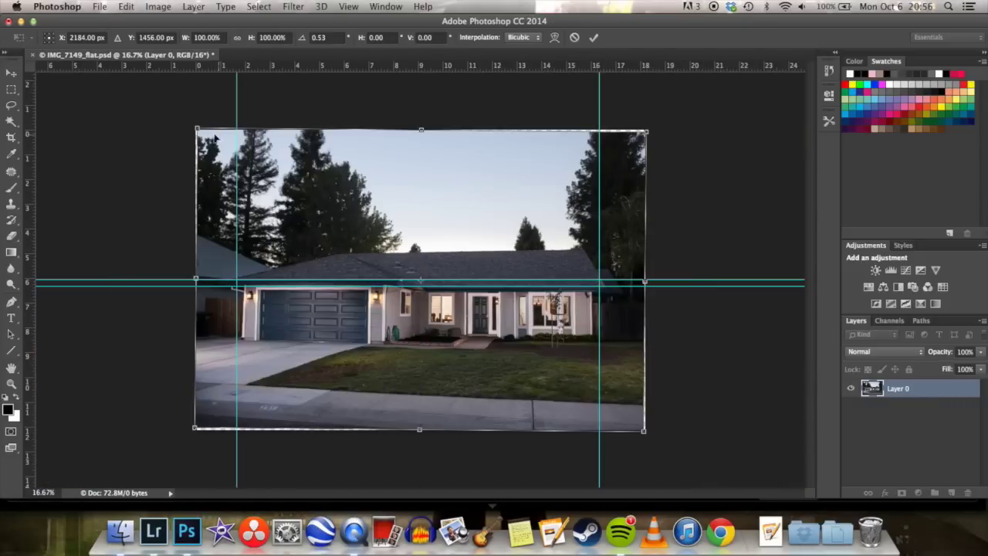
left_click_drag(196, 129, 185, 130)
left_click_drag(647, 133, 656, 135)
Fine-tune the corner correction against vertical guides along the garage and front walls, and apply the transform.
key("super+plus")
key("super+plus")
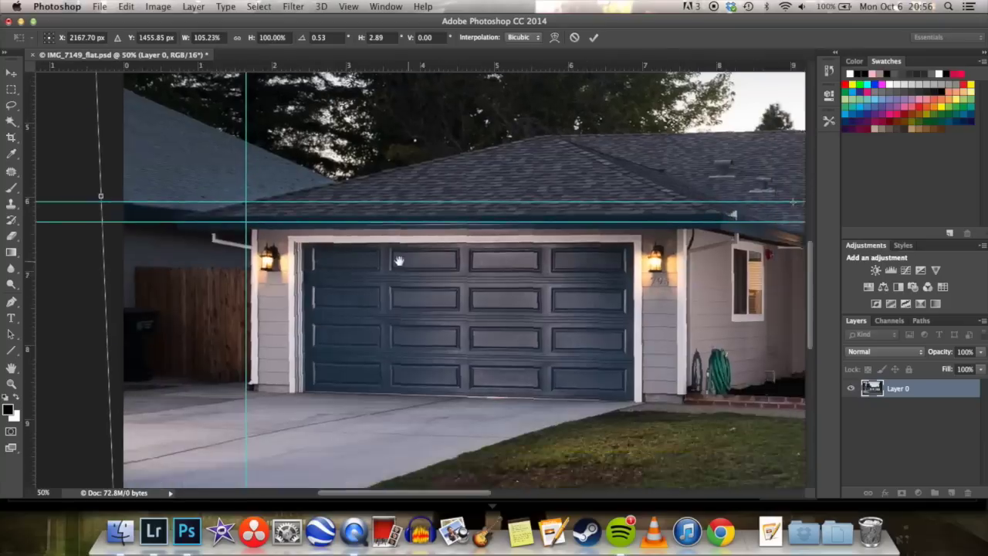
left_click_drag(257, 184, 258, 186)
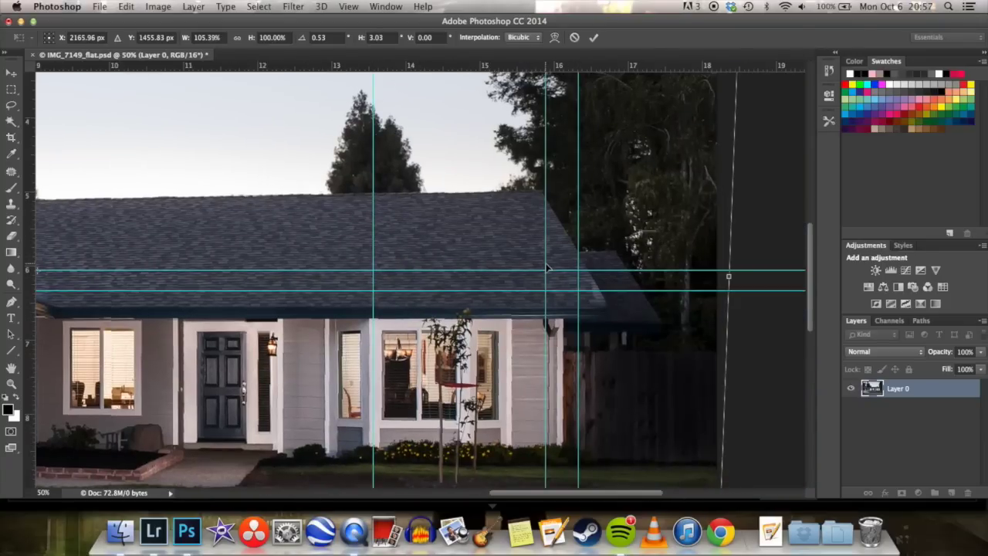
left_click_drag(563, 267, 563, 267)
left_click_drag(170, 233, 558, 157)
left_click(594, 37)
Remove all guides from the image.
key("super+minus")
key("super+minus")
key("super+minus")
key("v")
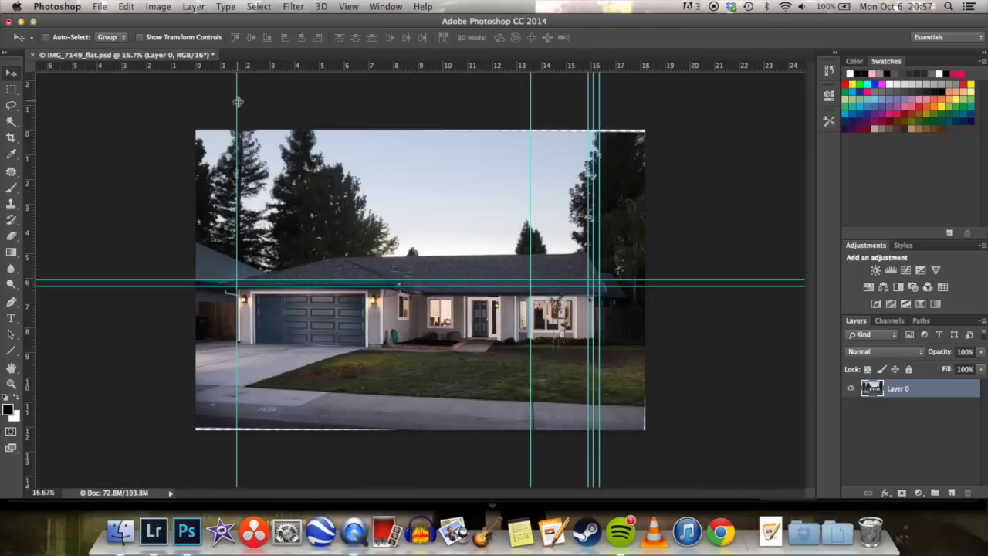
left_click_drag(788, 213, 784, 66)
left_click_drag(781, 286, 778, 66)
Scale Layer 0 beyond the canvas on all four sides to cover the blank borders, and apply the transform.
left_click(126, 6)
left_click(294, 289)
left_click_drag(419, 432, 414, 440)
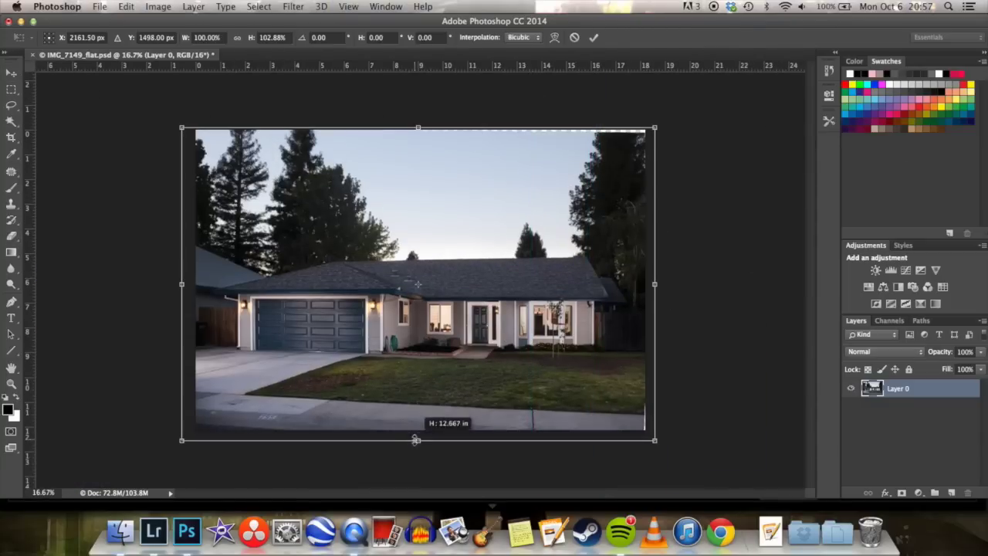
left_click_drag(183, 284, 177, 285)
left_click_drag(655, 284, 676, 284)
left_click_drag(423, 128, 418, 91)
key("Return")
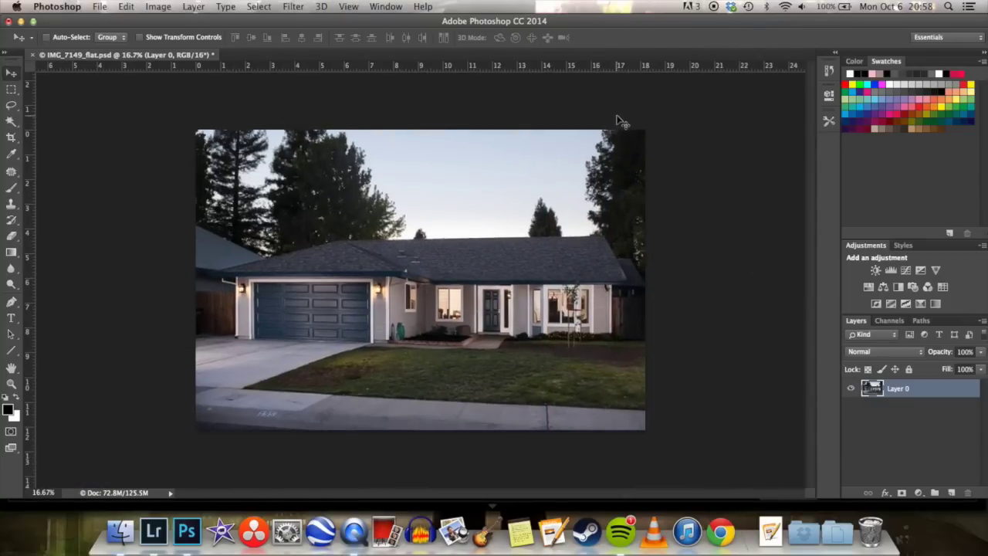
Check the house's vertical lines against vertical guides at the garage, entry and far end wall.
key("super+plus")
key("super+plus")
left_click_drag(29, 258, 328, 258)
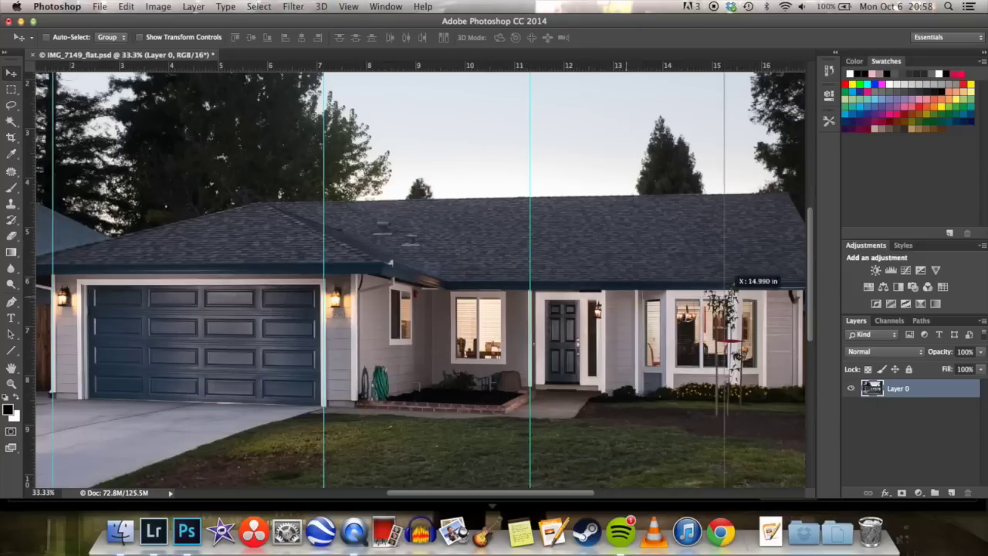
key("super+minus")
Save the corrected flat image with maximum compatibility and switch to Lightroom.
key("super+s")
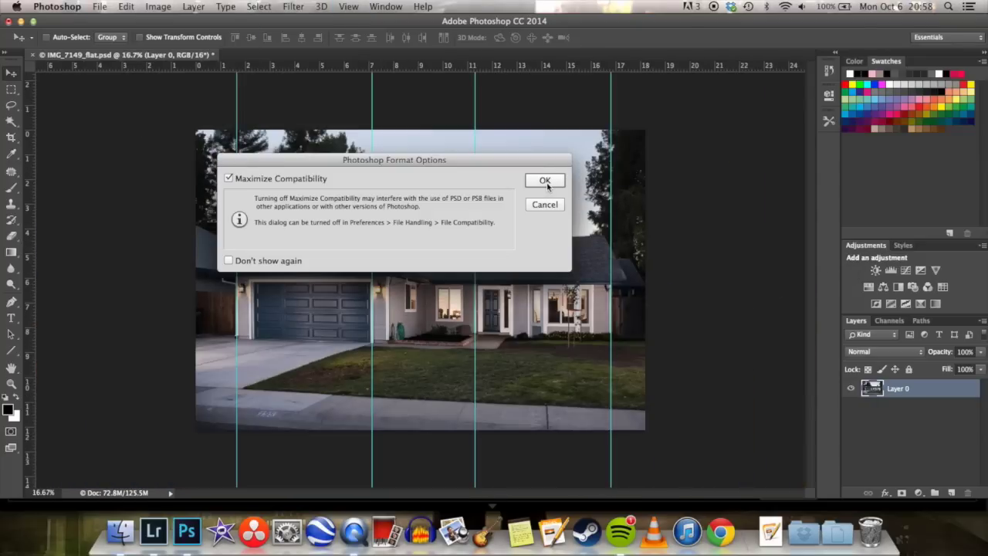
left_click(545, 182)
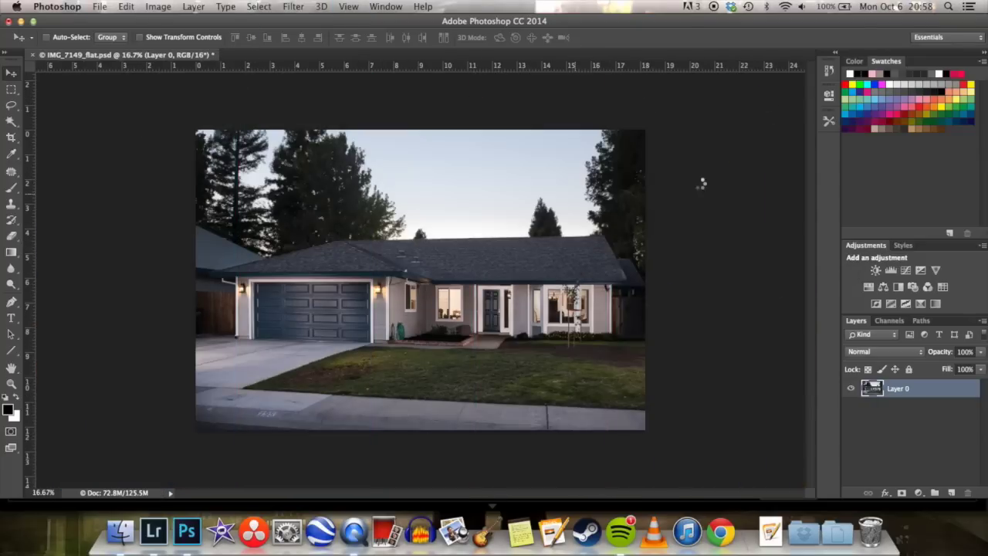
left_click(154, 531)
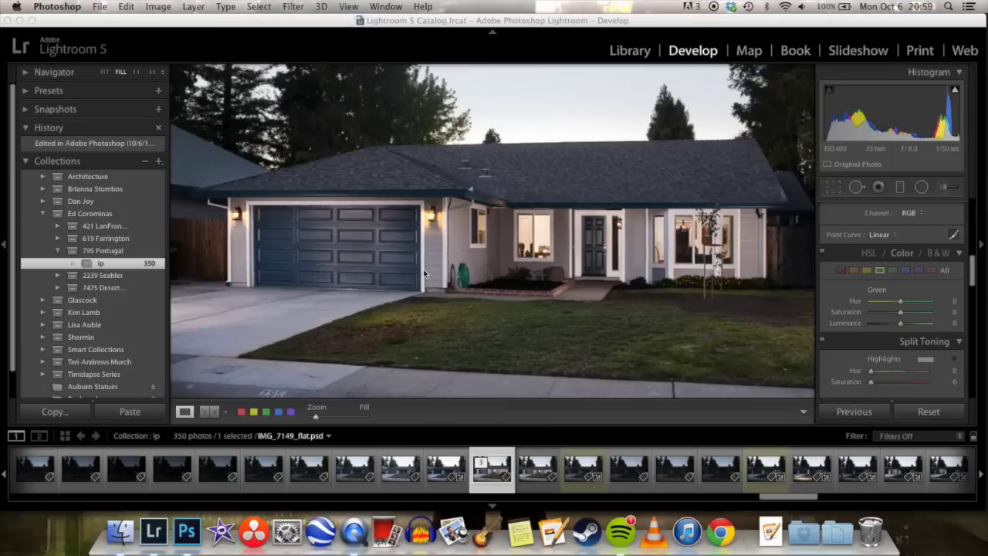
Fit the flat photo in view, set Blacks to -21 and Contrast to +1, and toggle the shadow clipping indicator.
left_click(104, 74)
scroll(888, 324, "up", 10)
left_click_drag(899, 368, 893, 368)
left_click(829, 90)
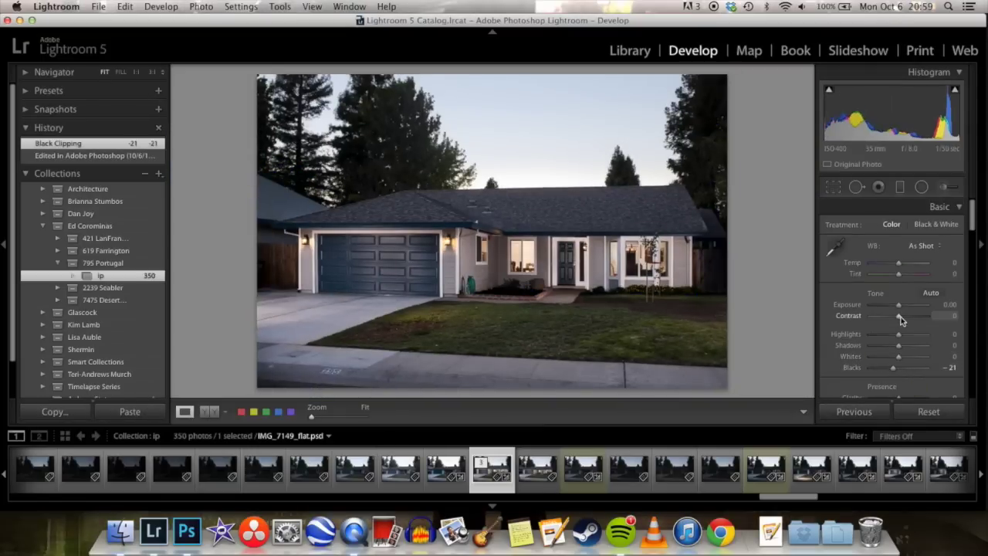
left_click_drag(898, 316, 900, 316)
Shape the point curve into an S by lowering the shadows, raising the highlights and adjusting the midtone point.
scroll(898, 324, "down", 5)
left_click(852, 392)
left_click_drag(893, 351, 893, 345)
scroll(893, 331, "down", 3)
left_click_drag(852, 320, 854, 327)
left_click_drag(924, 244, 924, 239)
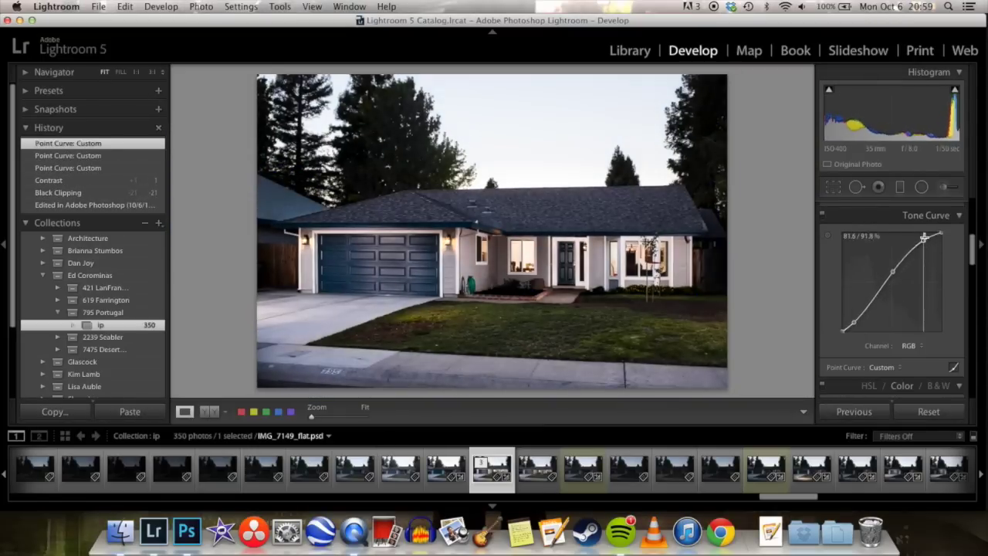
mouse_move(893, 274)
left_mouse_down()
mouse_move(878, 267)
mouse_move(901, 264)
mouse_move(897, 275)
left_mouse_up()
Set Highlights to -64, apply Auto white balance, and adjust Temp to +6 and Tint to -7.
scroll(895, 272, "up", 5)
scroll(901, 245, "up", 5)
left_click(924, 246)
left_click(924, 259)
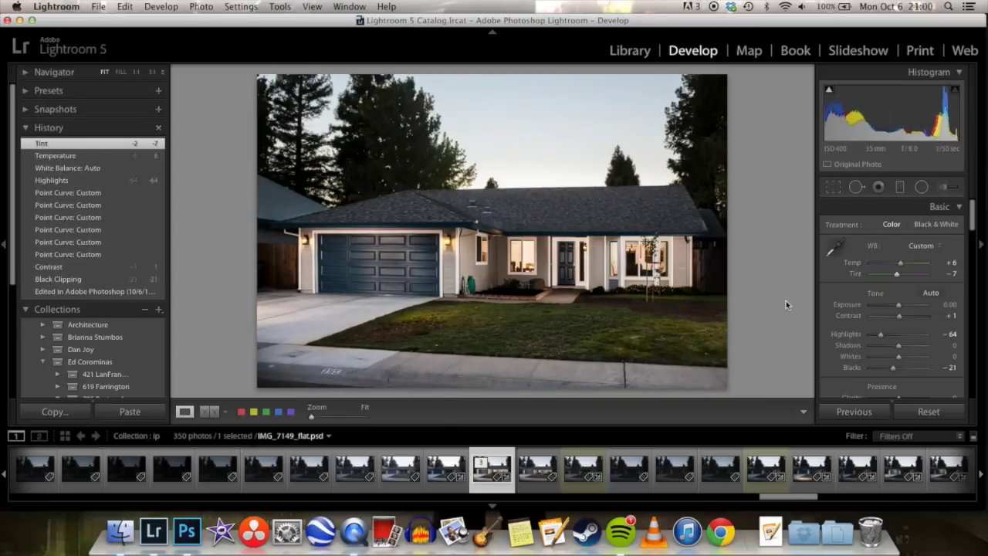
Heal the white specks and debris on the lawn beside the driveway with Spot Removal.
left_click(623, 323)
left_click_drag(523, 267, 517, 244)
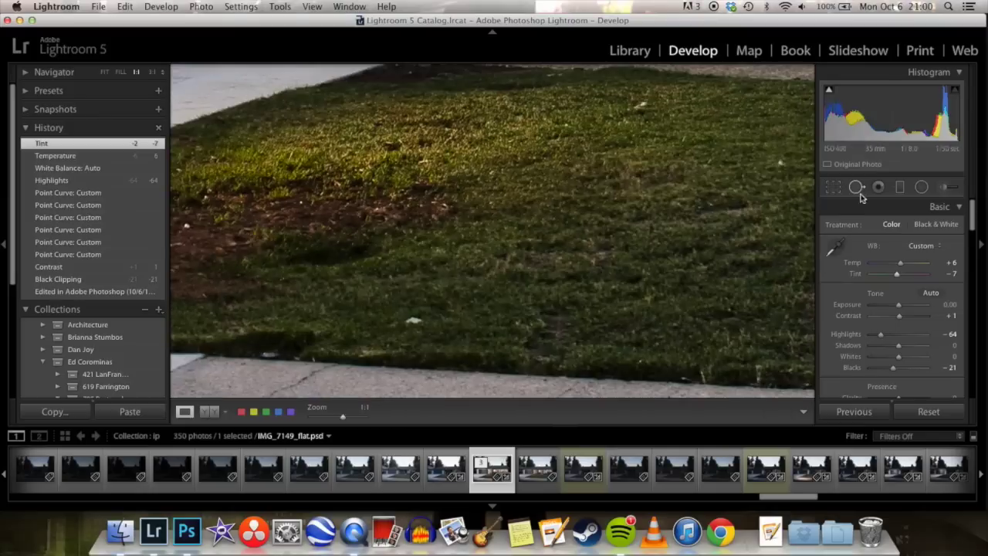
left_click(856, 188)
left_click(414, 319)
left_click(640, 105)
left_click(781, 162)
left_click(187, 226)
left_click(204, 197)
left_click(303, 203)
left_click(564, 123)
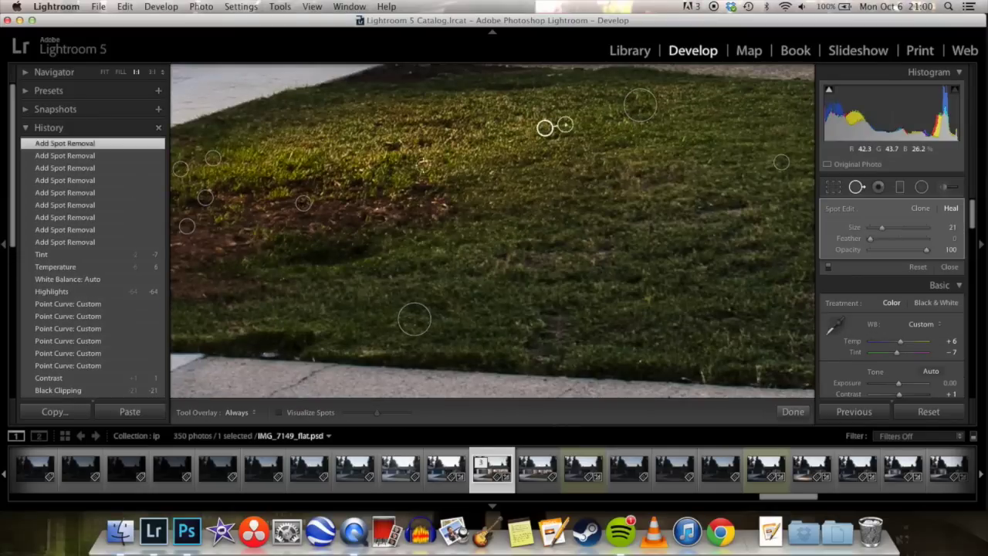
Heal the remaining specks across the rest of the lawn and along its sidewalk edge, and leave Spot Removal.
left_click(485, 213)
left_click_drag(706, 315, 430, 265)
left_click(429, 265)
left_click_drag(595, 251, 331, 207)
left_click(638, 289)
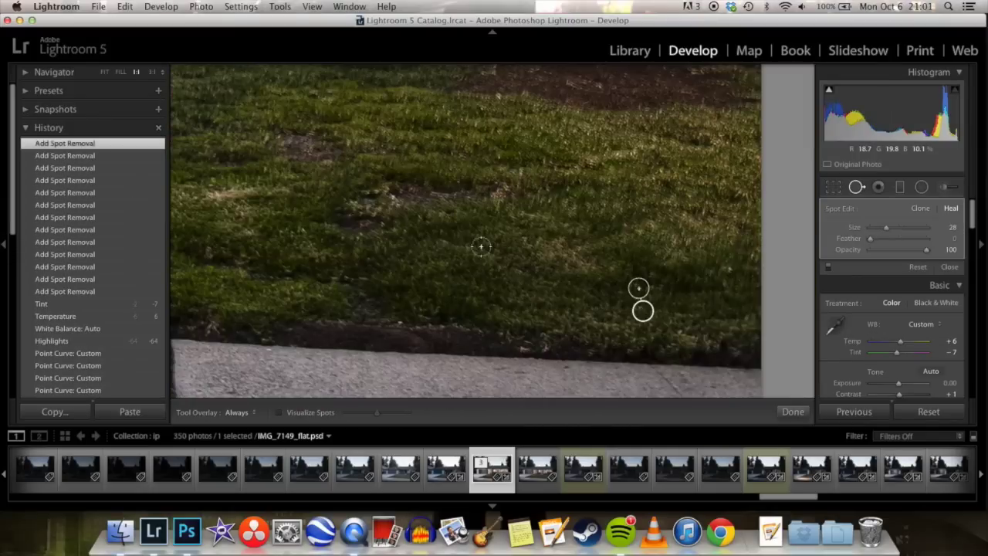
left_click(528, 346)
left_click_drag(397, 207, 741, 232)
left_click(571, 323)
key("z")
left_click(857, 187)
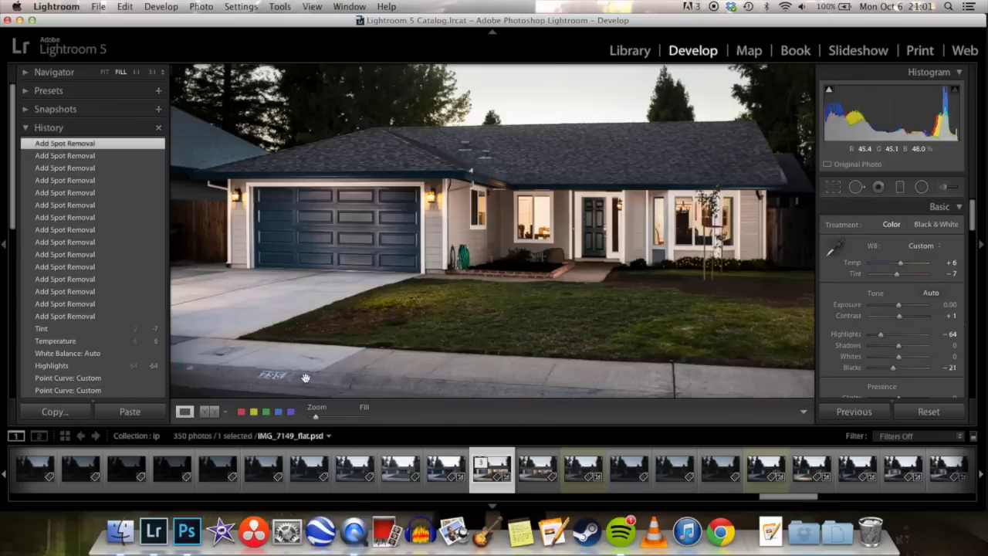
Heal the marks on the concrete driveway apron above the painted curb number with Spot Removal at size 76.
left_click(306, 377)
left_click(878, 188)
left_click(857, 188)
scroll(582, 300, "up", 5)
left_click(582, 300)
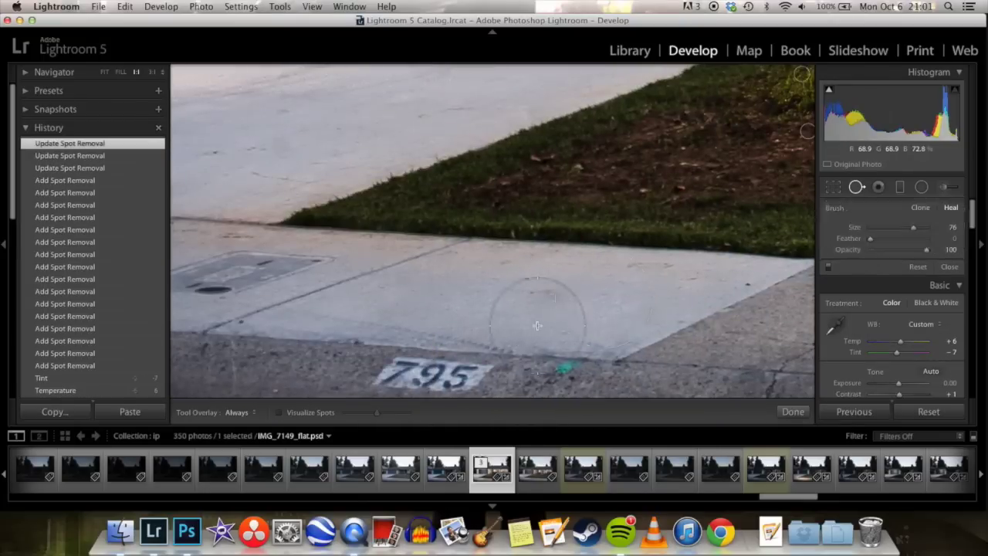
key("z")
key("z")
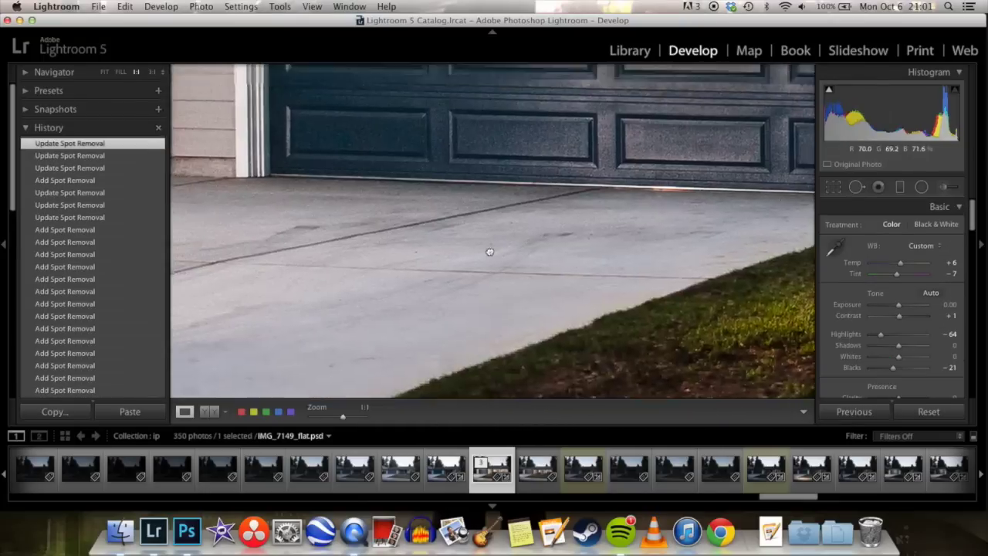